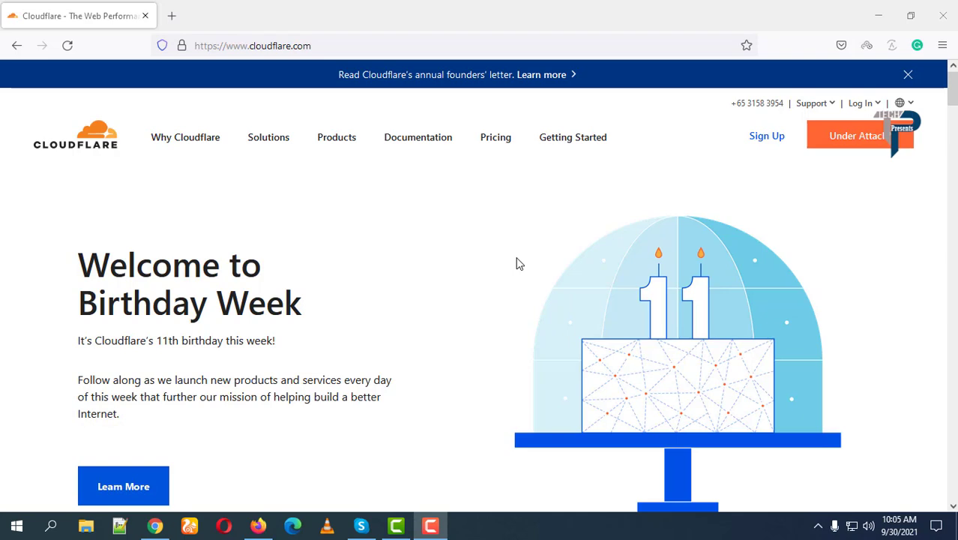
Step: Switch to Chrome and look over the primedazn.com home page, including its address and news sections
left_click(154, 525)
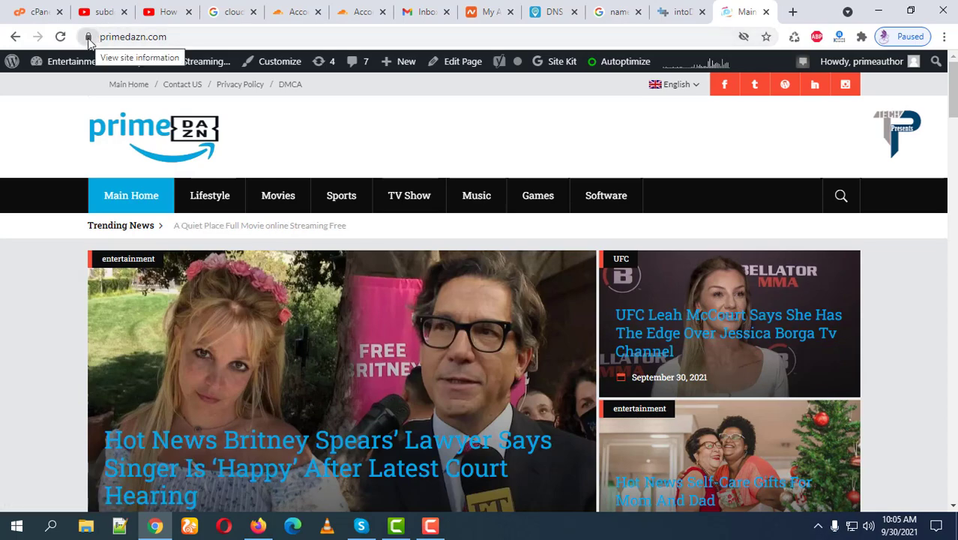
scroll(38, 238, "down", 5)
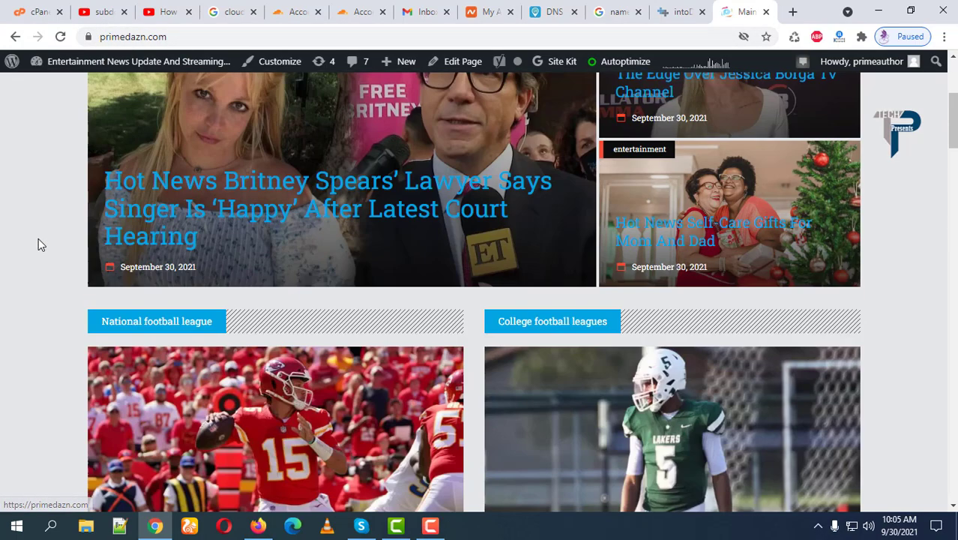
scroll(23, 291, "up", 5)
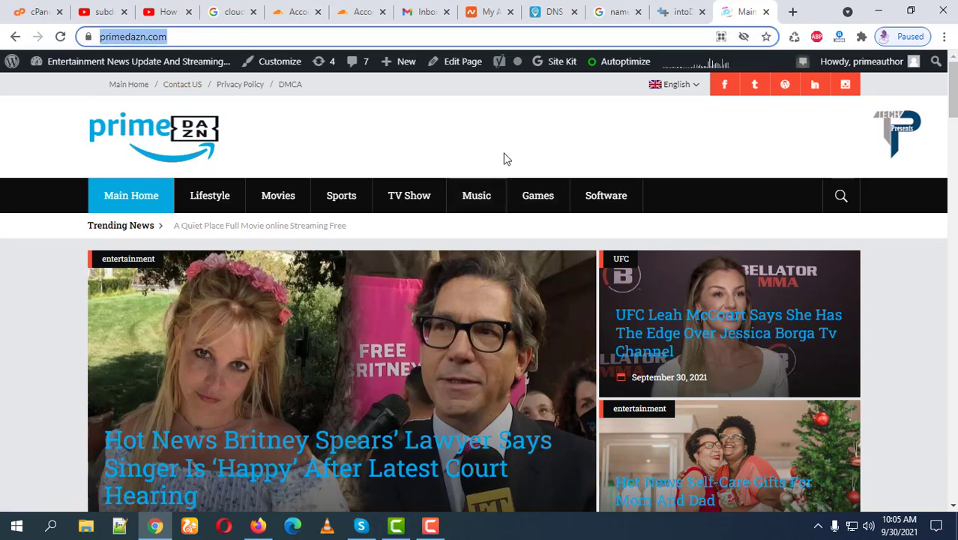
scroll(322, 279, "down", 1)
scroll(322, 280, "down", 8)
scroll(323, 282, "up", 10)
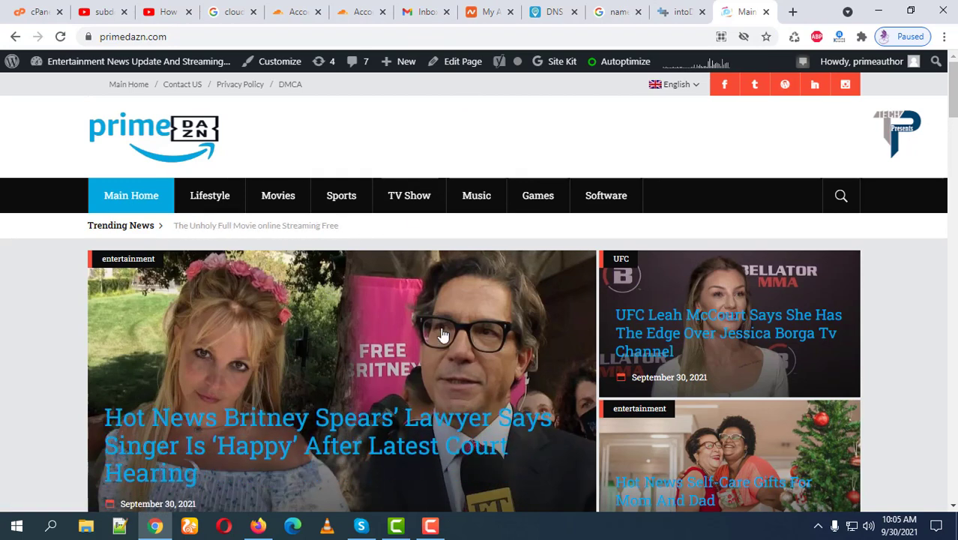
scroll(380, 225, "down", 3)
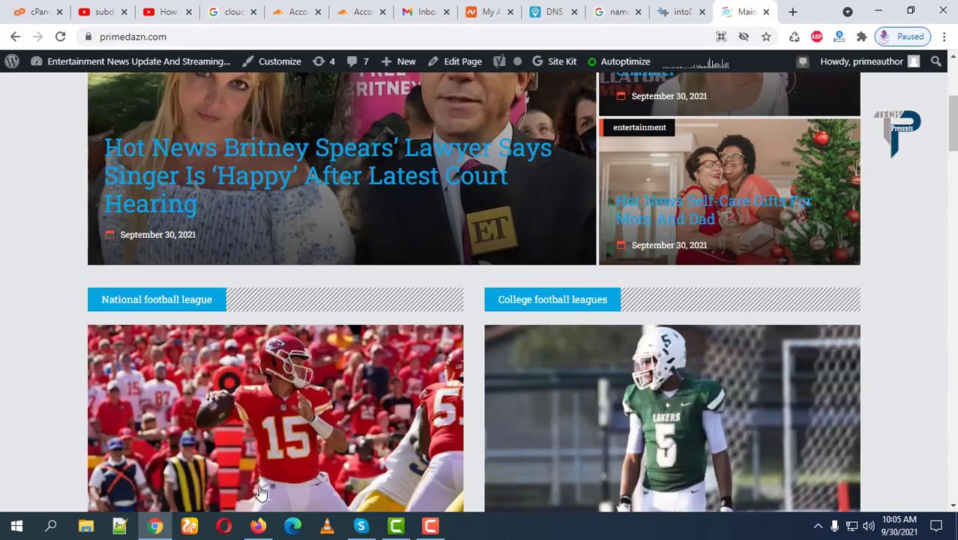
scroll(30, 321, "up", 3)
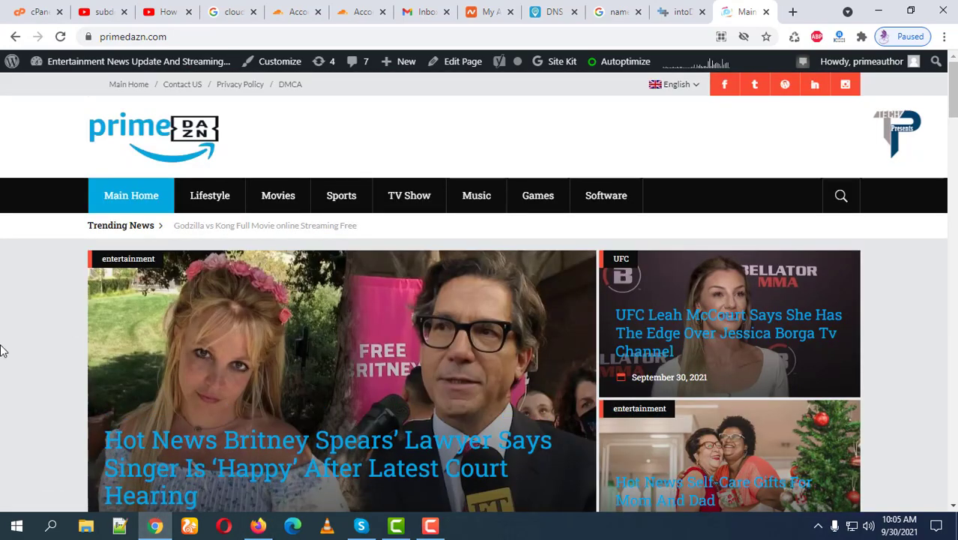
scroll(6, 322, "down", 3)
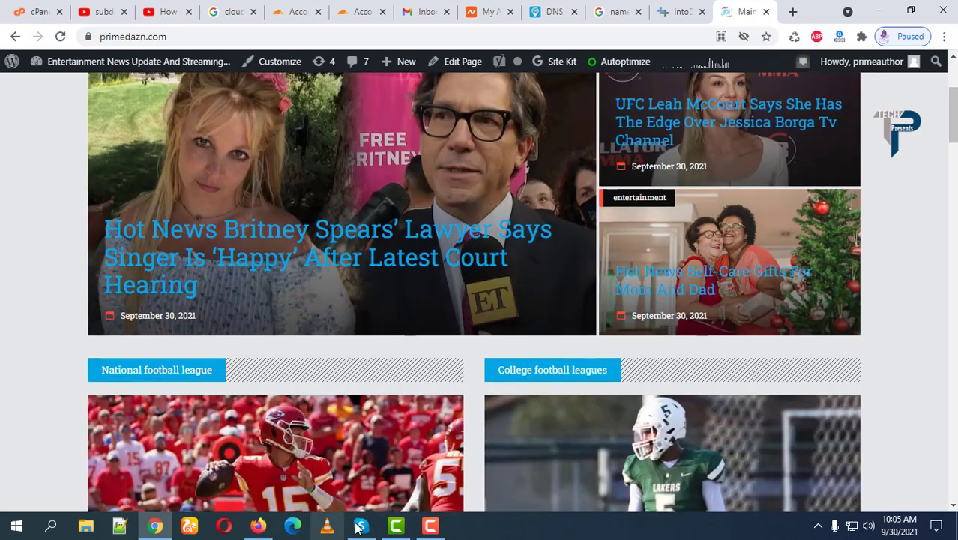
Step: Switch to Firefox, open Cloudflare's sign-up form, and fill in the account email and password
left_click(257, 525)
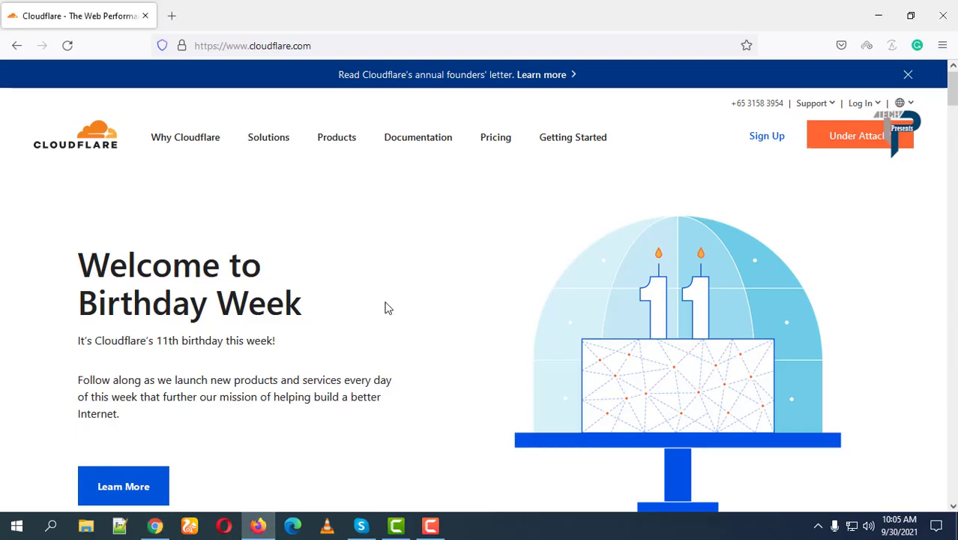
scroll(380, 351, "down", 4)
scroll(804, 150, "up", 4)
left_click(765, 144)
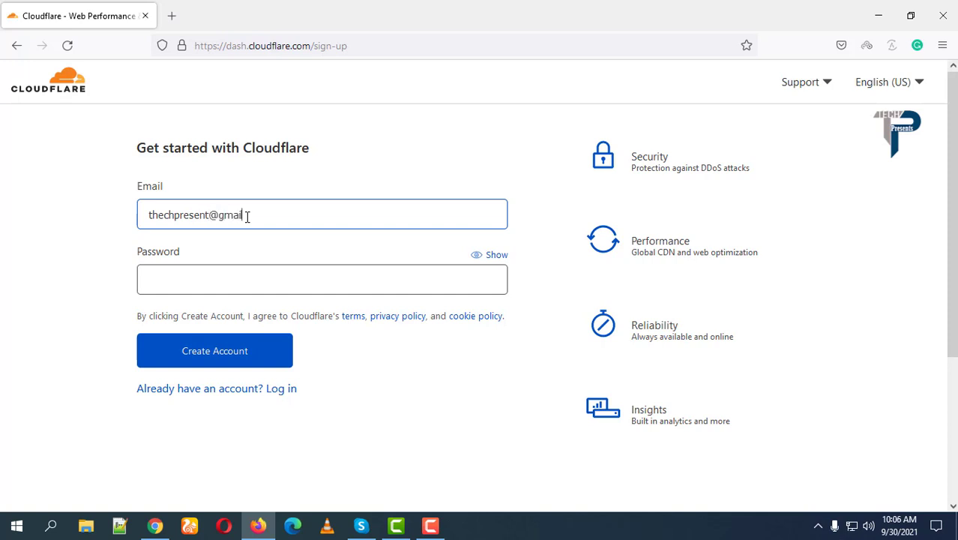
left_click(219, 286)
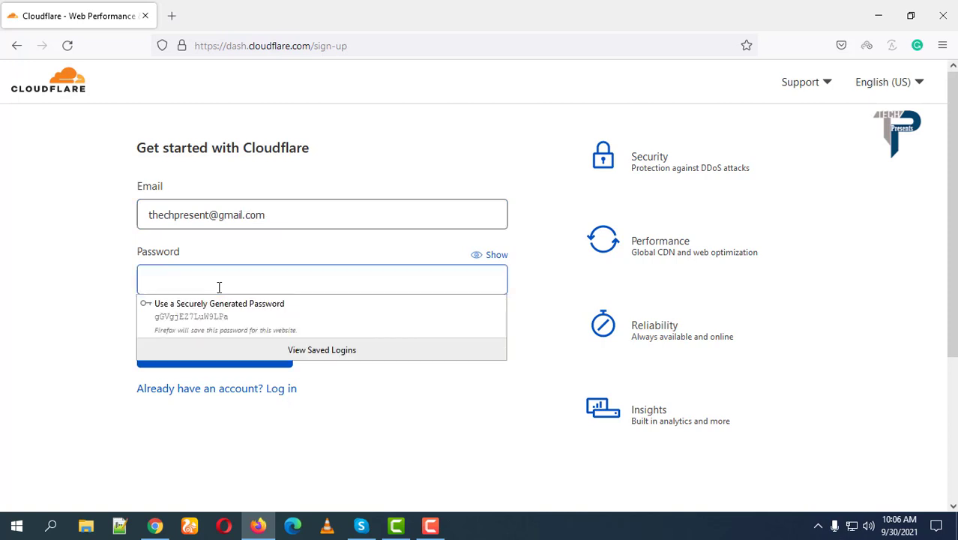
type("••••••••••••")
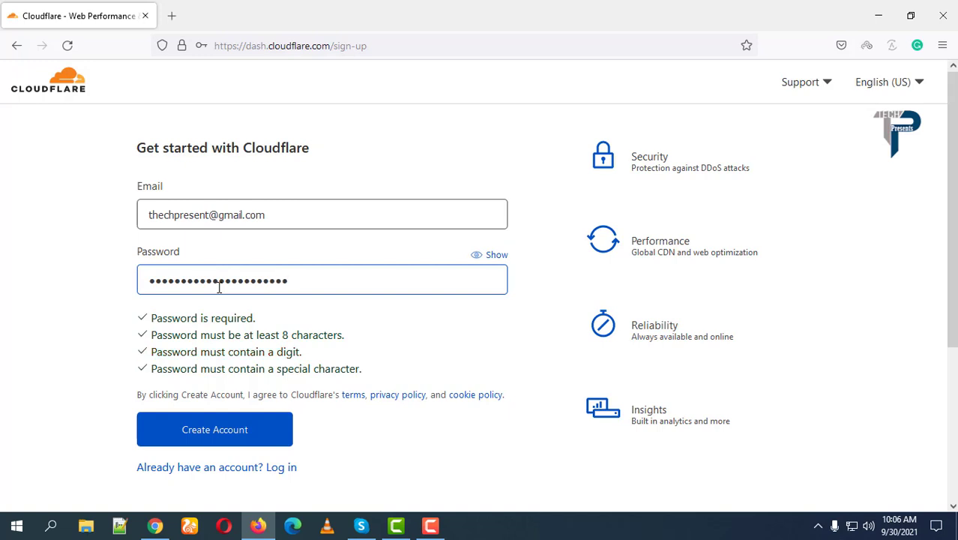
left_click_drag(315, 373, 120, 324)
left_click(113, 321)
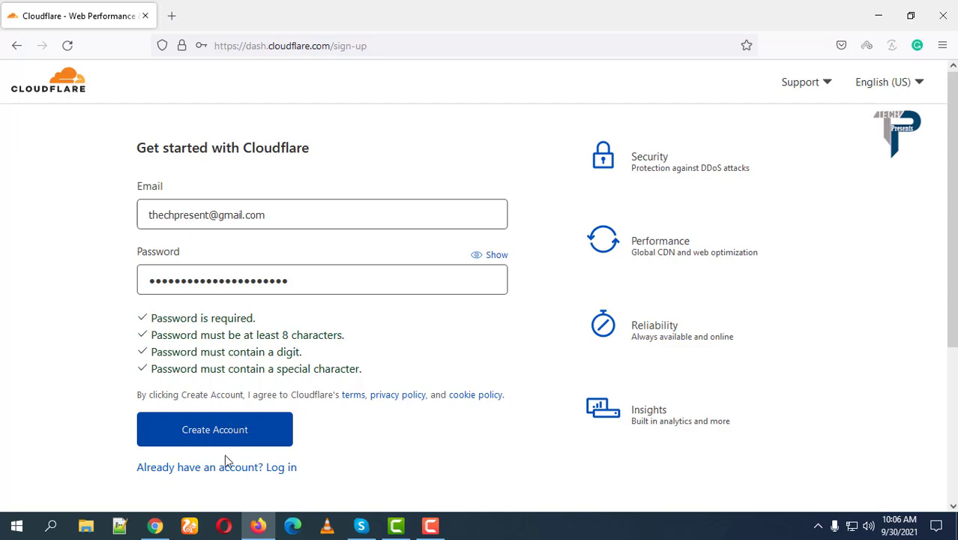
Step: Switch to Chrome, follow the verification link in Cloudflare's Gmail message, and continue to the Cloudflare dashboard
left_click(154, 525)
left_click(673, 9)
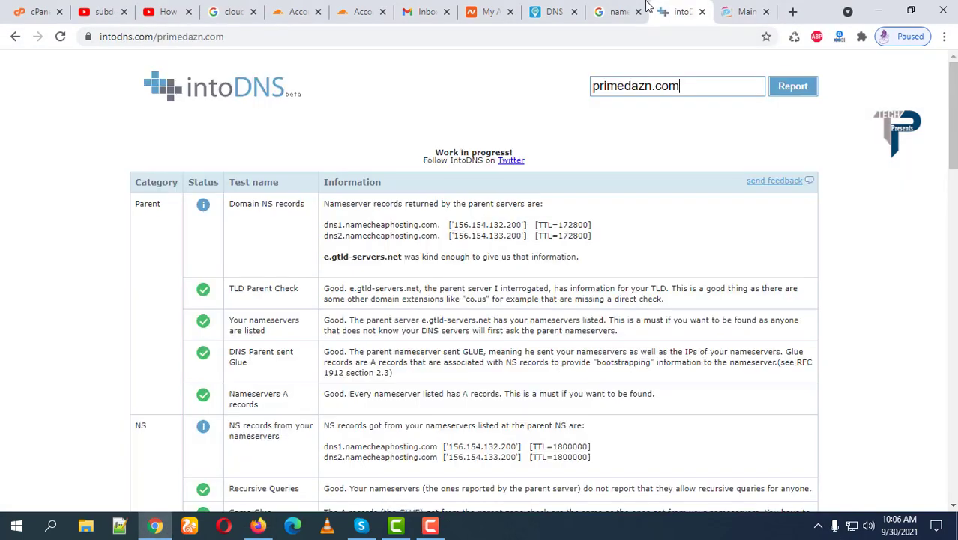
left_click(422, 10)
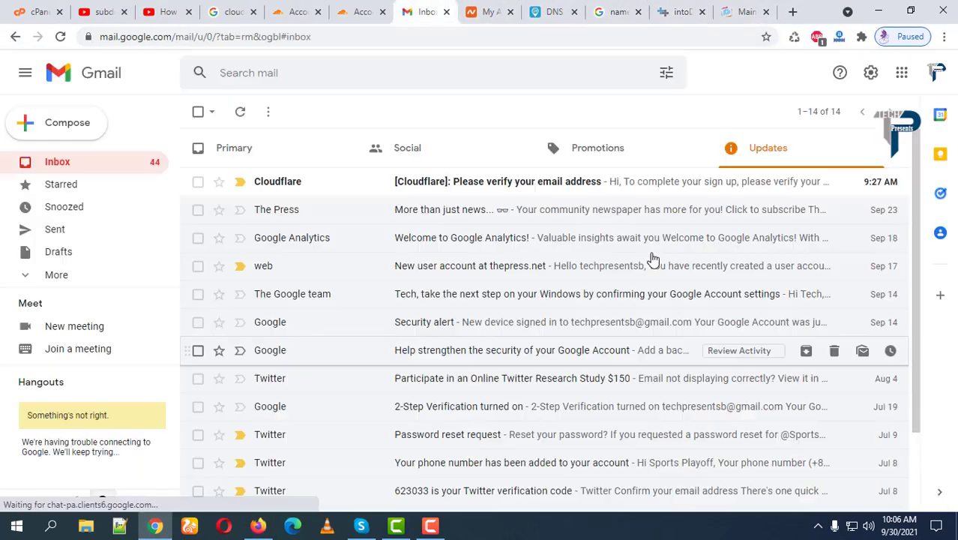
left_click(662, 186)
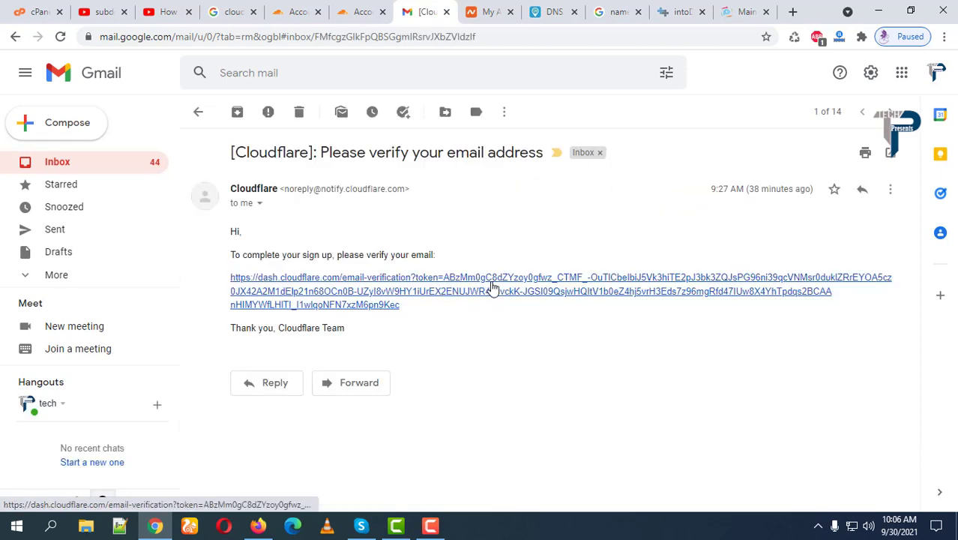
left_click(493, 287)
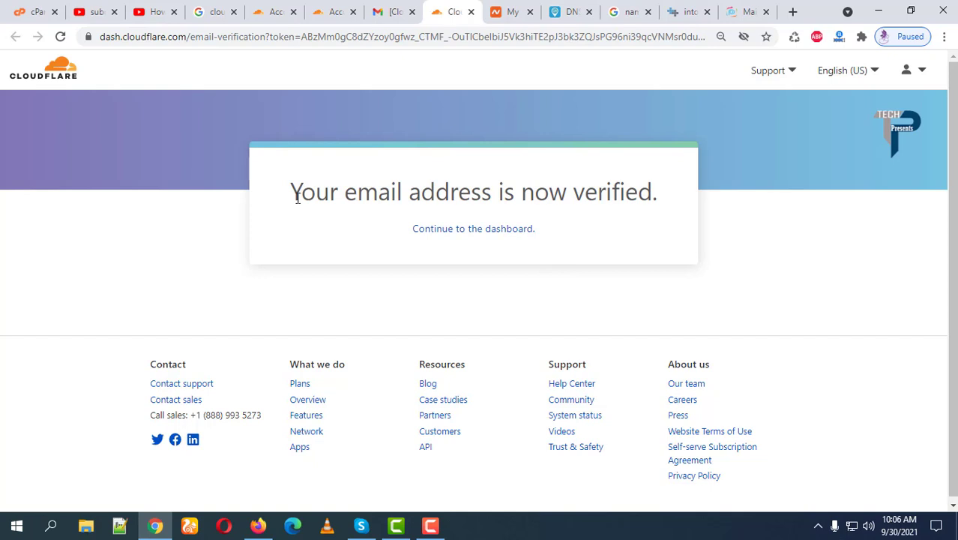
left_click_drag(297, 198, 684, 203)
left_click(488, 234)
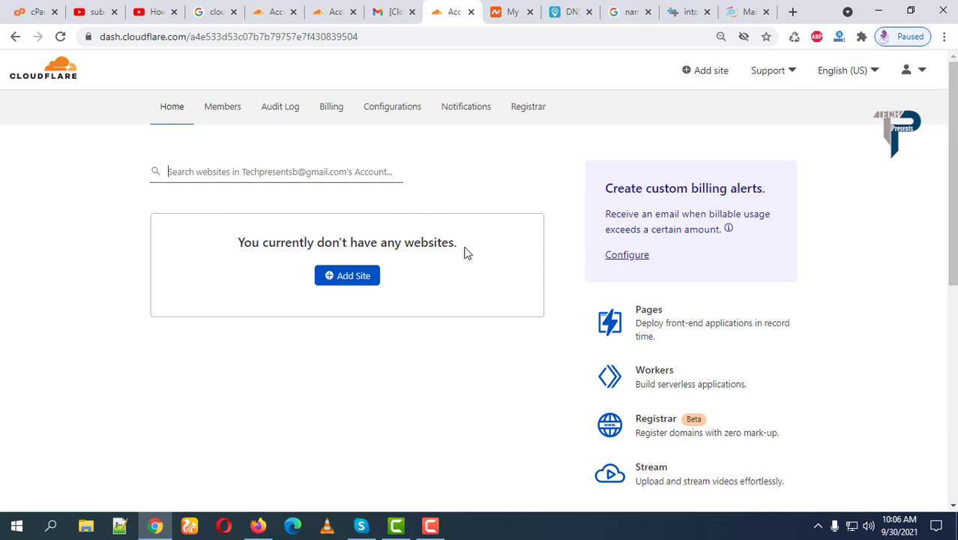
left_click_drag(464, 253, 241, 247)
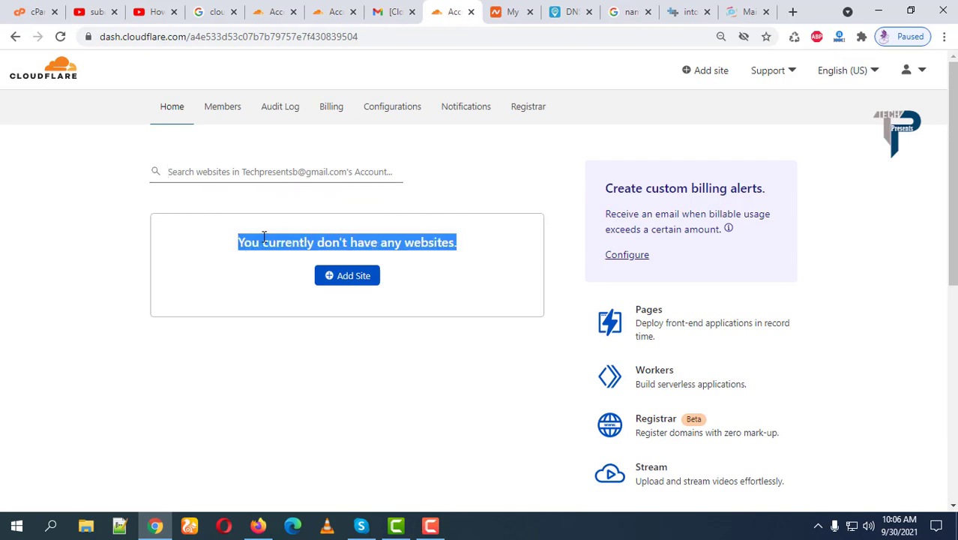
left_click(404, 243)
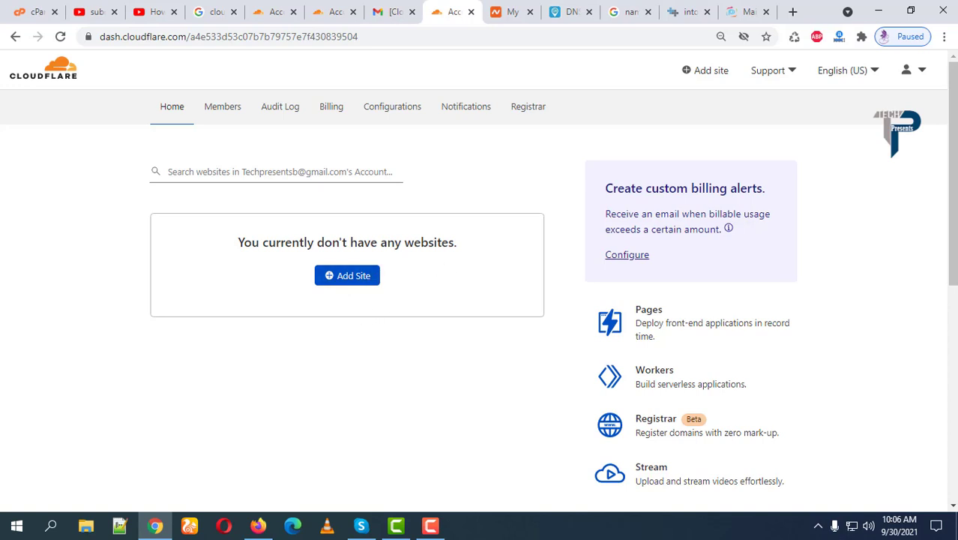
Step: Copy the address of the primedazn.com website and add primedazn.com as a new site in the Cloudflare dashboard
left_click(750, 12)
left_click(102, 37)
key("ctrl+c")
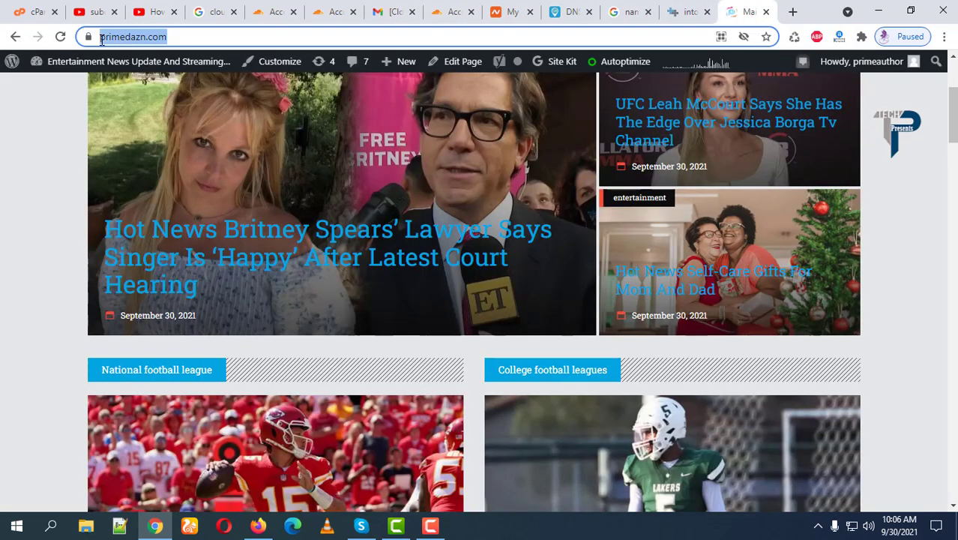
left_click(453, 11)
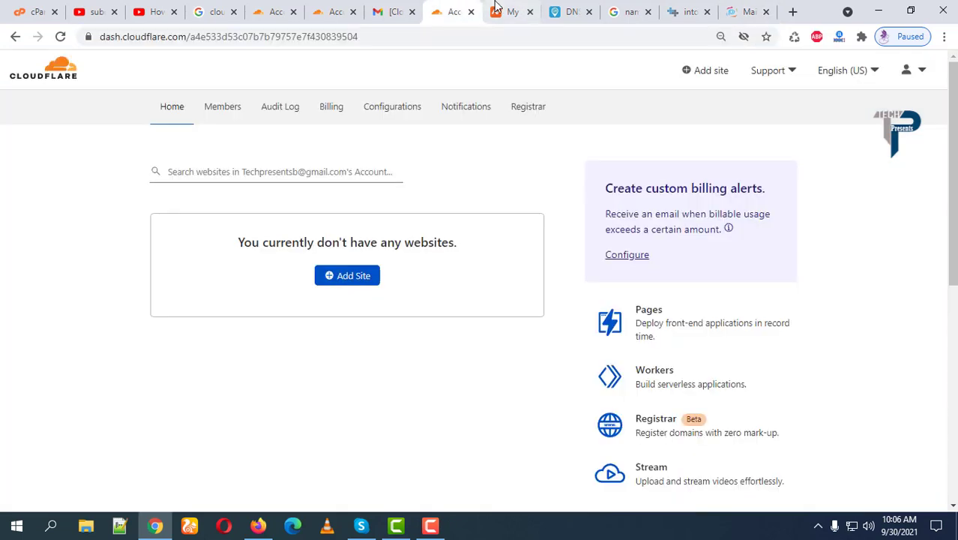
left_click(336, 276)
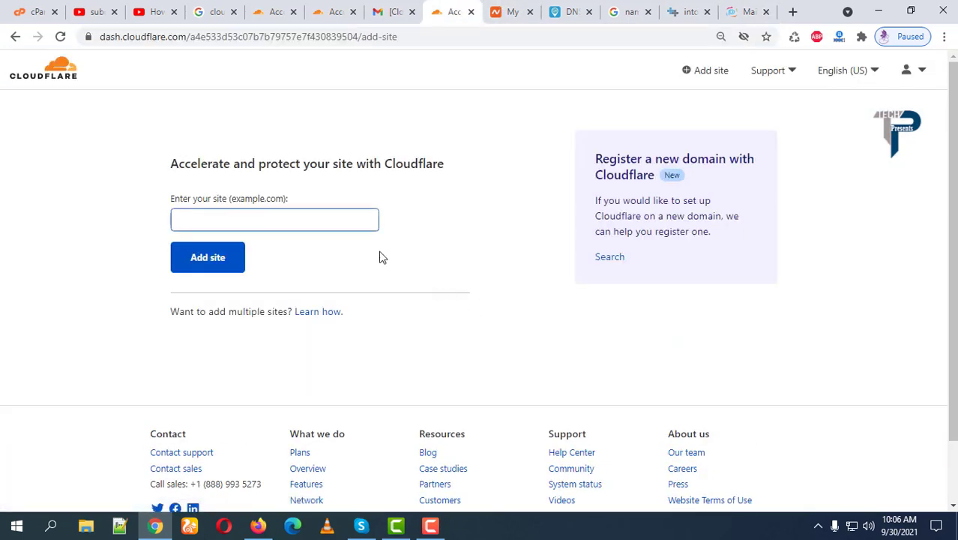
key("ctrl+v")
left_click_drag(202, 222, 148, 223)
key("BackSpace")
left_click(213, 259)
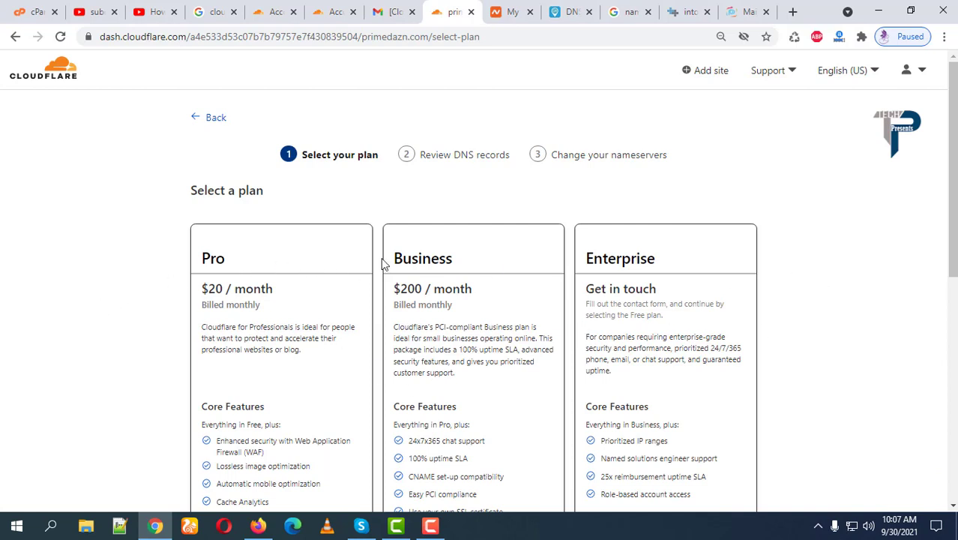
Step: Compare the Cloudflare plans for primedazn.com, choose the Free $0 plan, and continue to the DNS records review
scroll(780, 338, "down", 1)
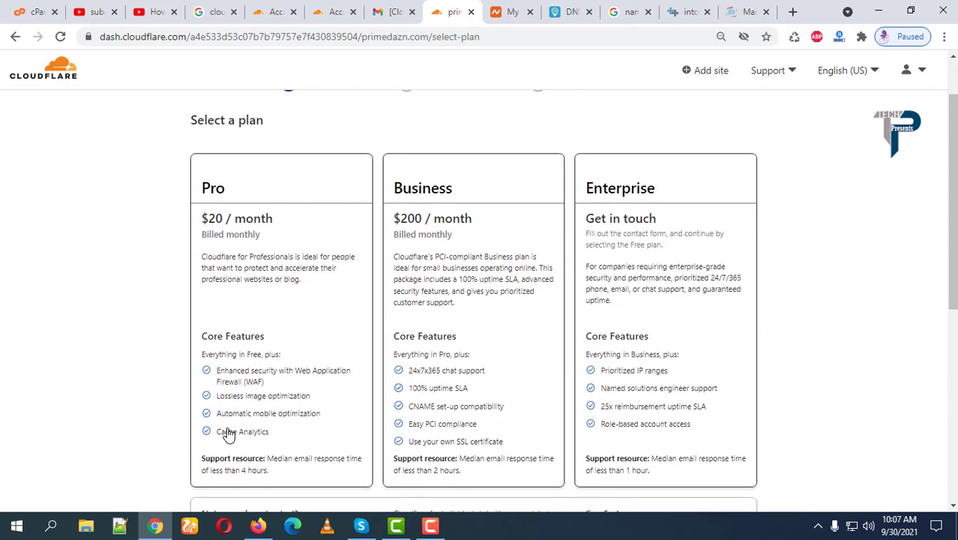
scroll(235, 392, "down", 2)
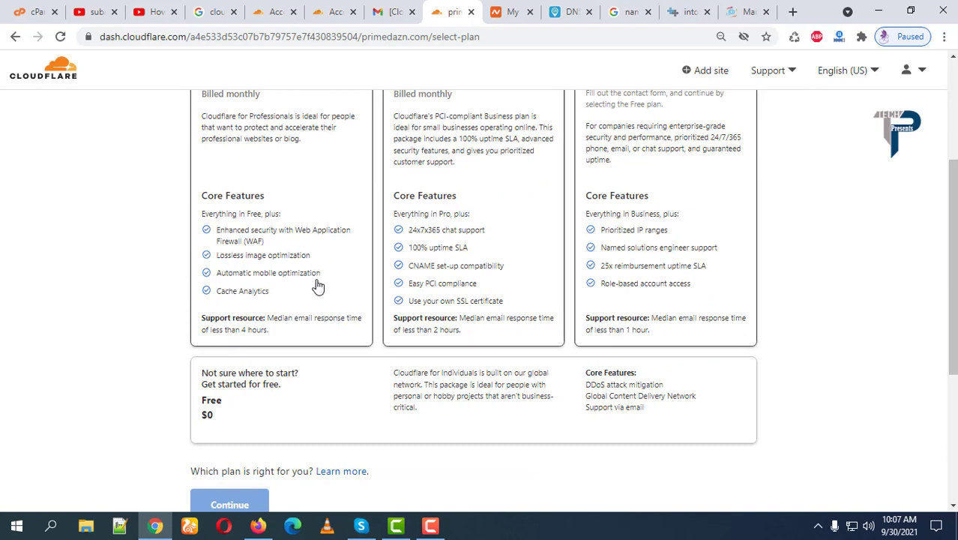
scroll(450, 349, "up", 2)
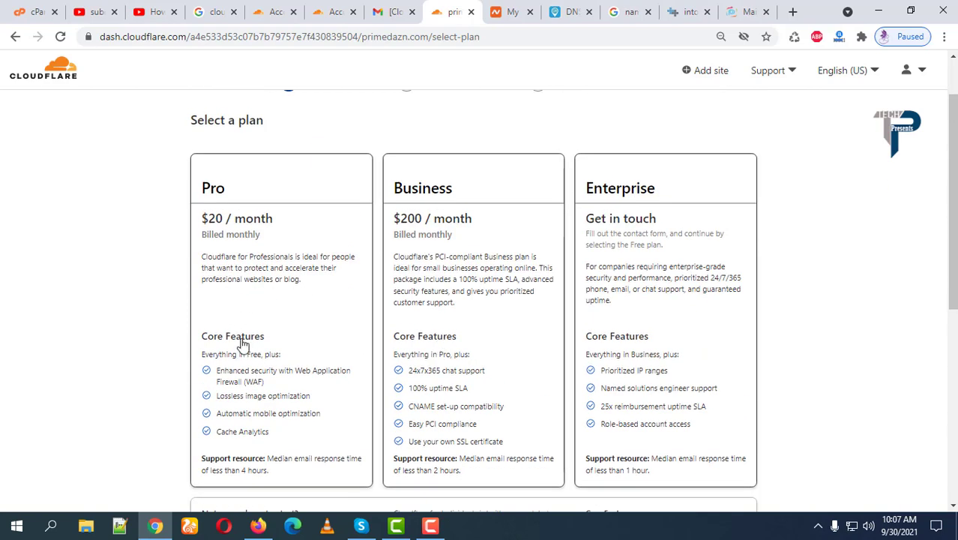
scroll(314, 375, "down", 3)
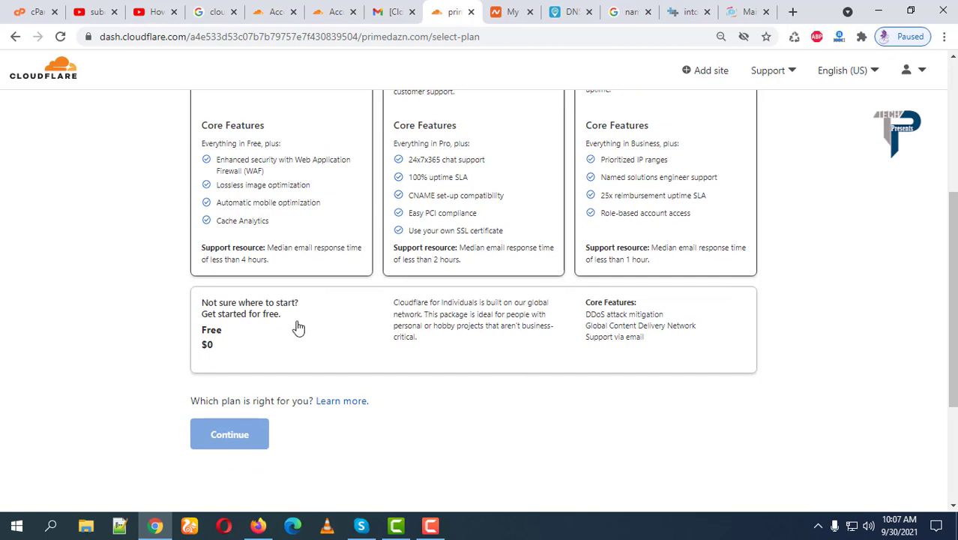
left_click(280, 365)
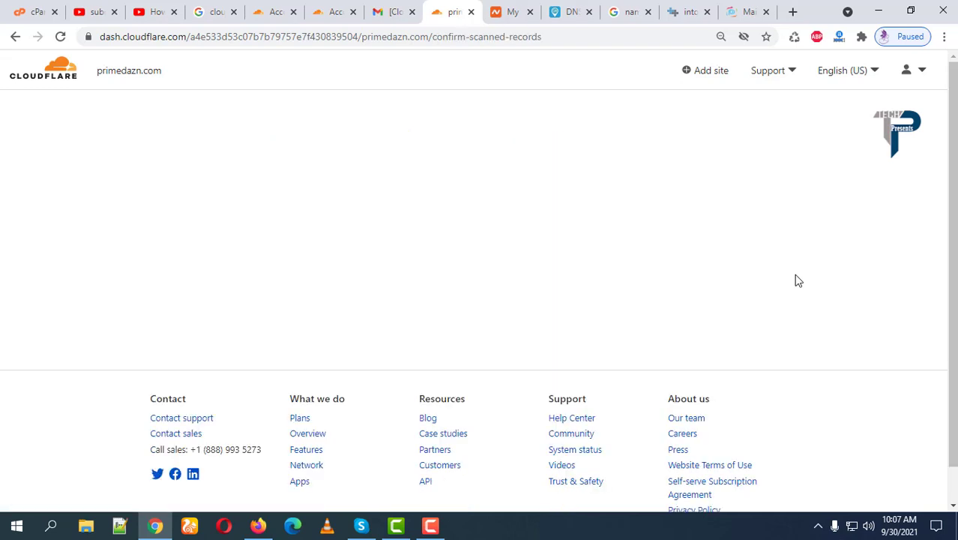
Step: Review the scanned DNS records for primedazn.com, covering the A, CNAME, MX, SRV and TXT entries
scroll(525, 316, "down", 5)
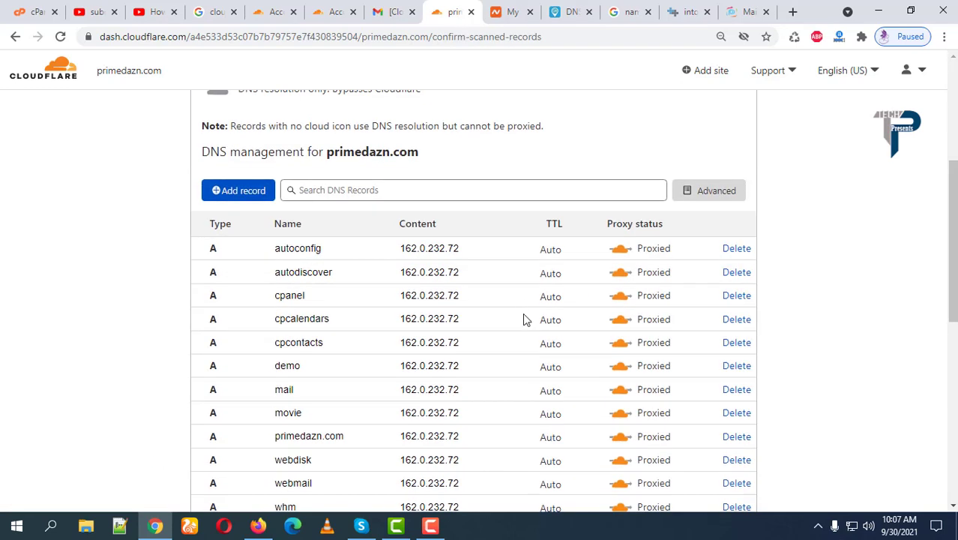
scroll(462, 302, "up", 4)
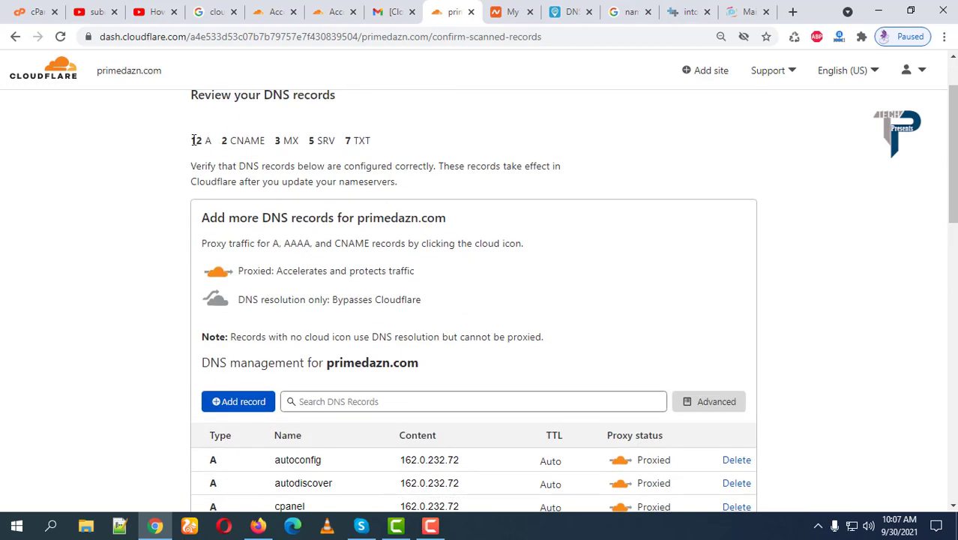
scroll(398, 332, "down", 5)
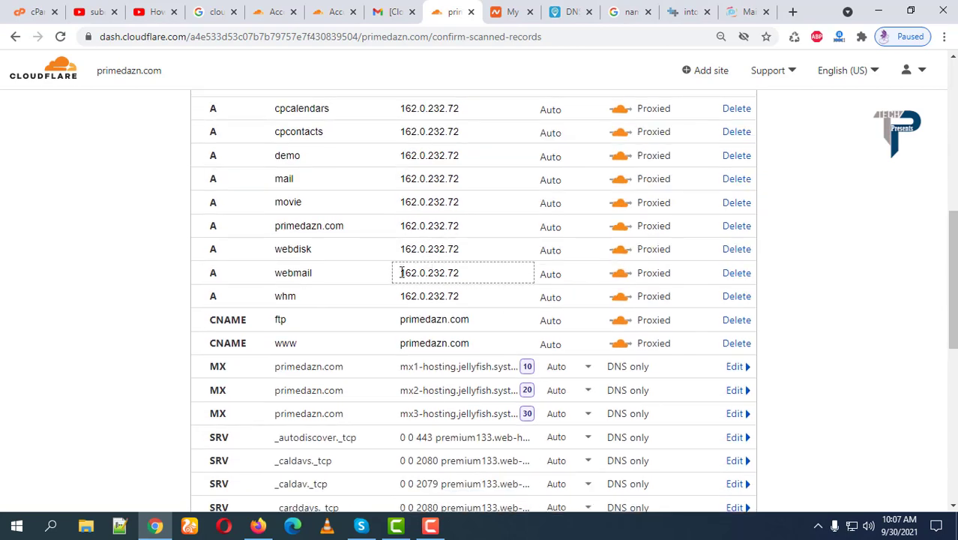
scroll(410, 339, "up", 5)
left_click_drag(368, 141, 185, 143)
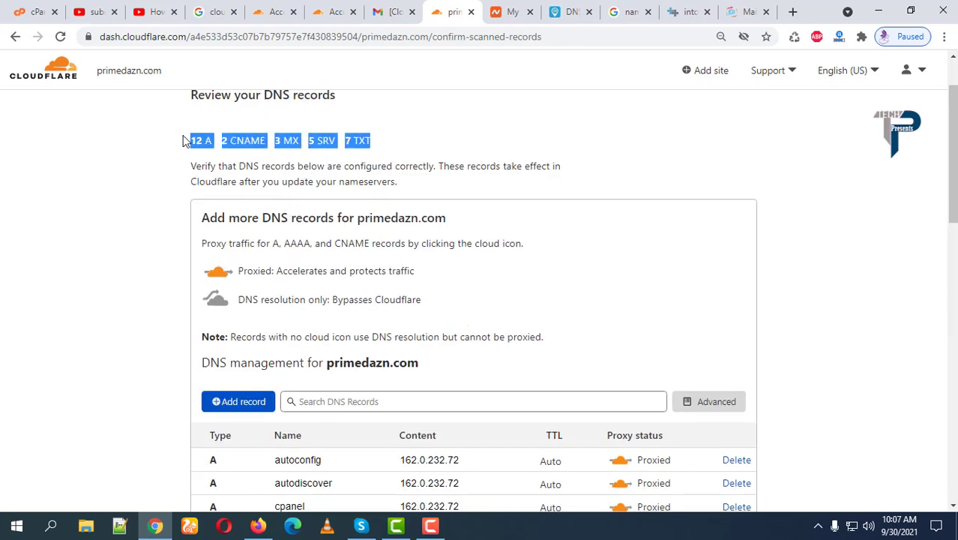
left_click(495, 150)
scroll(505, 360, "down", 7)
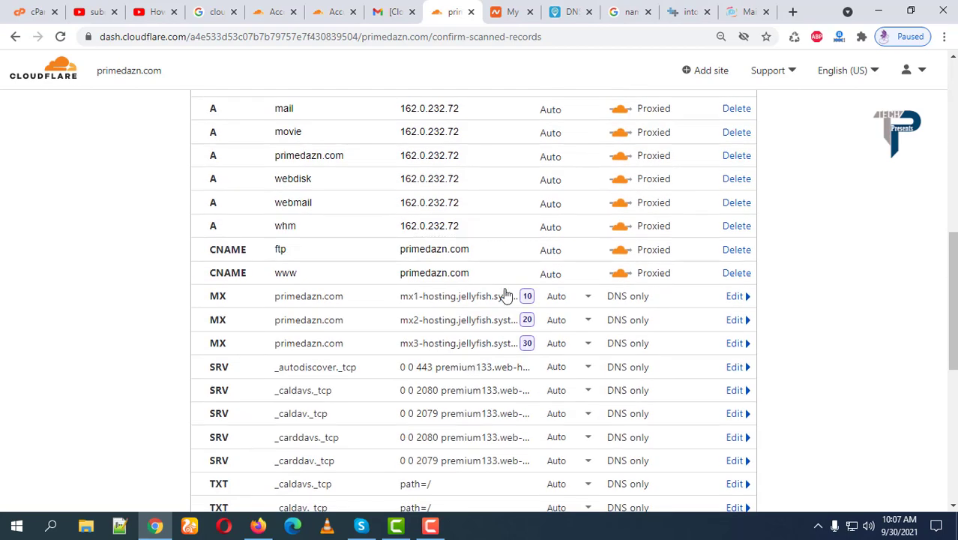
scroll(507, 291, "down", 3)
scroll(474, 247, "up", 2)
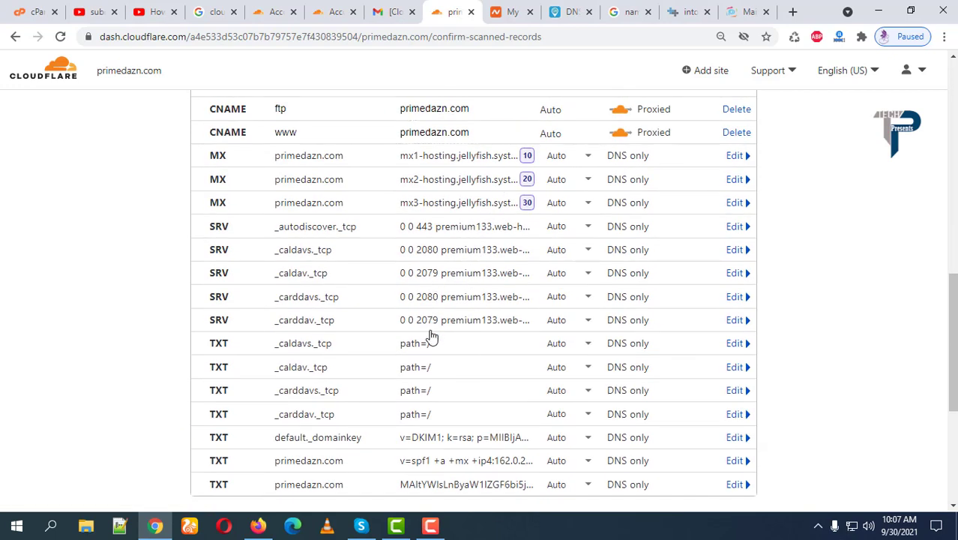
scroll(429, 338, "down", 4)
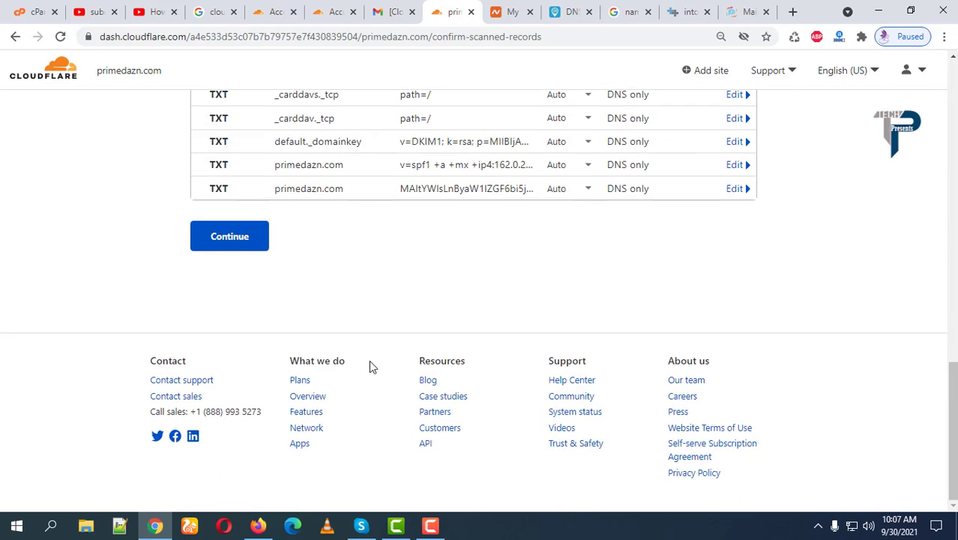
Step: Recheck the scanned DNS records for primedazn.com and continue to the instructions for changing nameservers
scroll(348, 351, "up", 11)
scroll(368, 342, "down", 4)
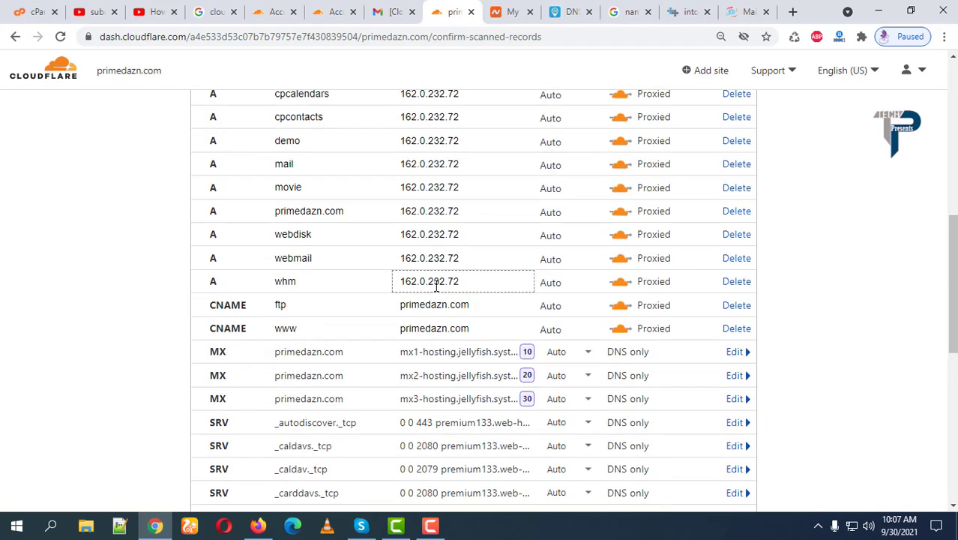
scroll(436, 286, "down", 4)
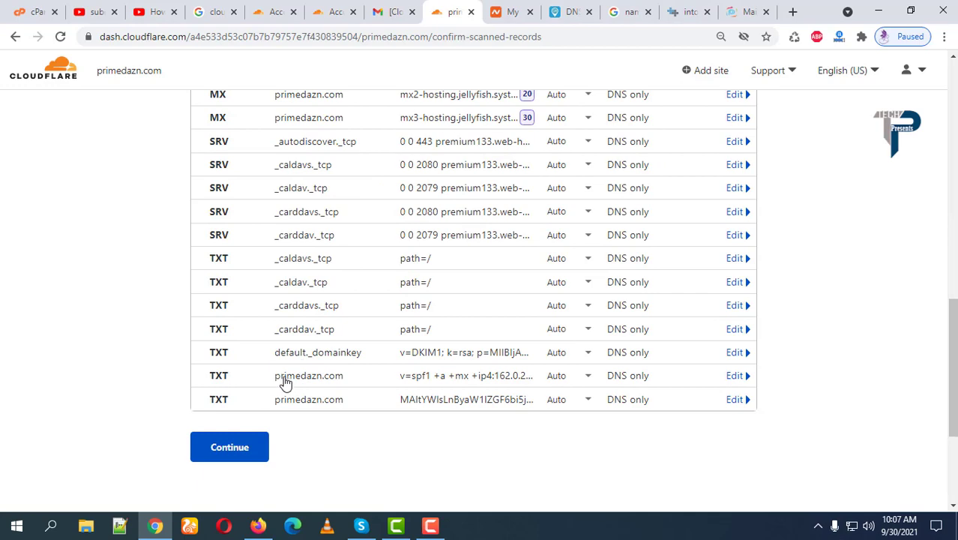
left_click(236, 455)
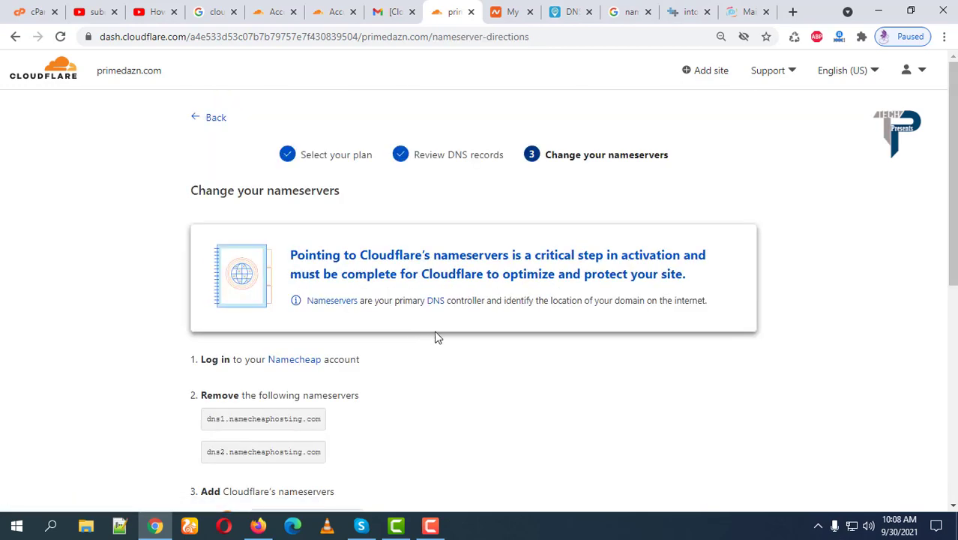
Step: Examine Cloudflare's nameserver instructions, covering the two Namecheap nameservers to remove and the two Cloudflare nameservers to add
scroll(438, 337, "down", 4)
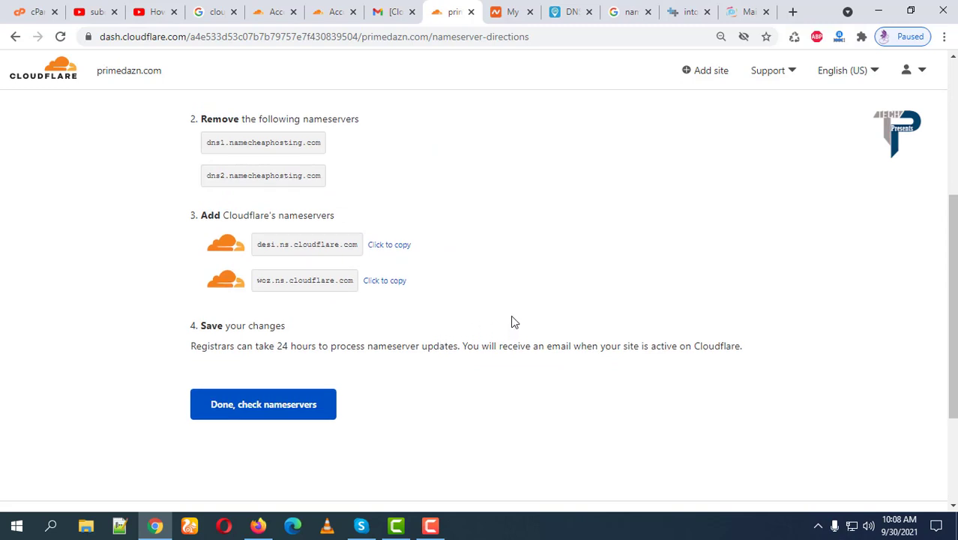
scroll(513, 321, "up", 4)
scroll(515, 327, "down", 3)
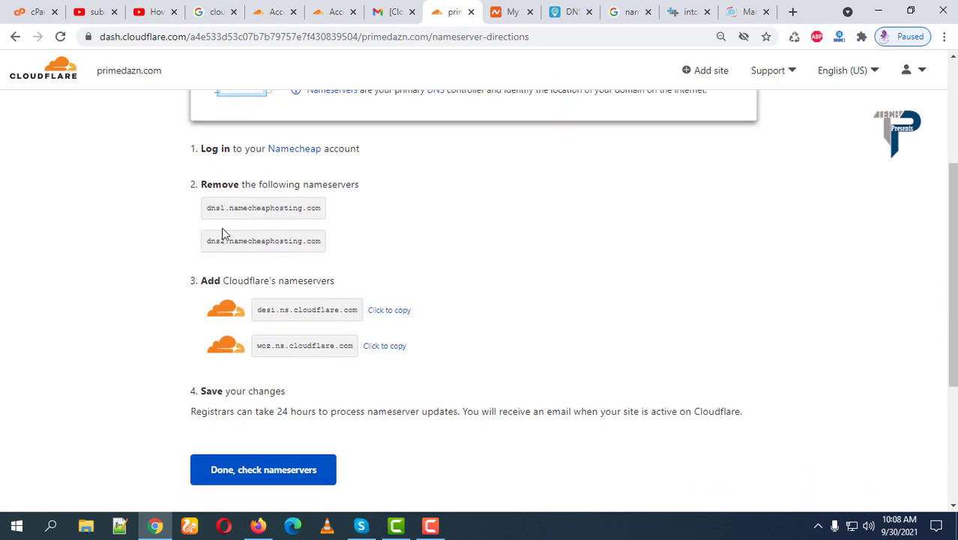
left_click_drag(210, 208, 357, 213)
triple_click(263, 241)
left_click(393, 242)
triple_click(293, 209)
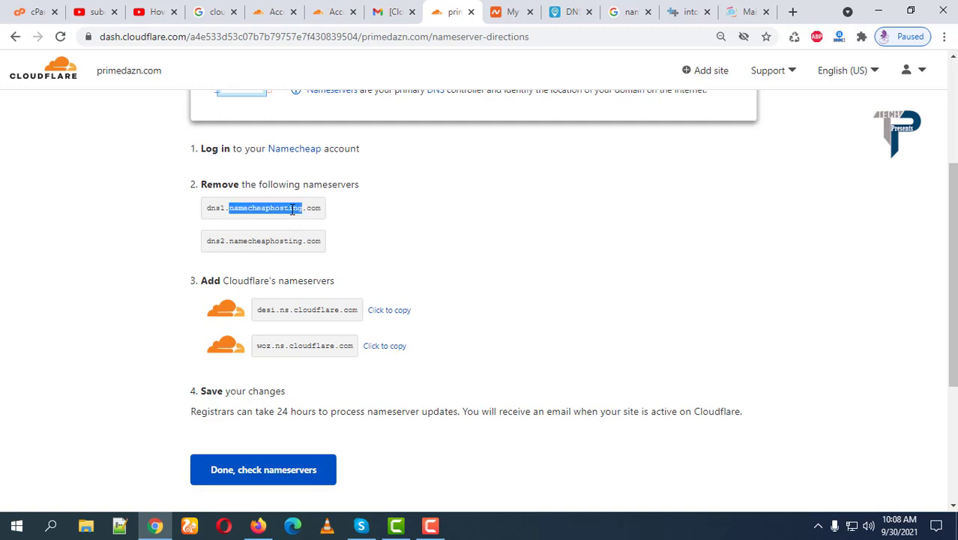
left_click(397, 227)
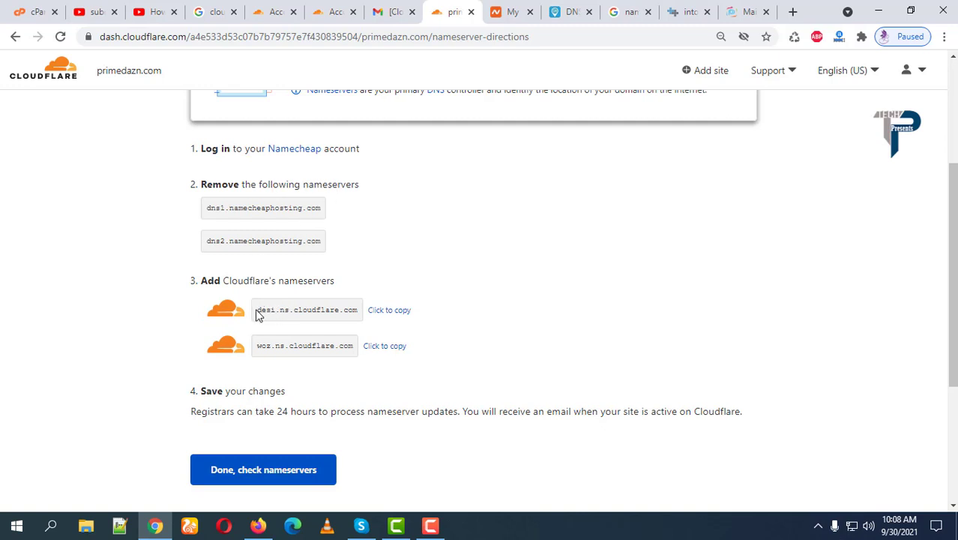
left_click_drag(255, 315, 367, 313)
triple_click(309, 345)
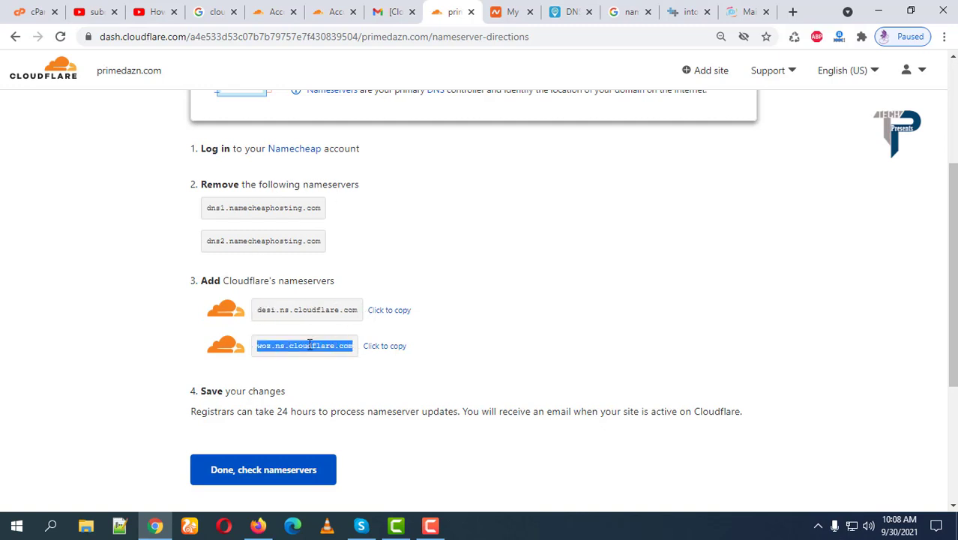
left_click(586, 303)
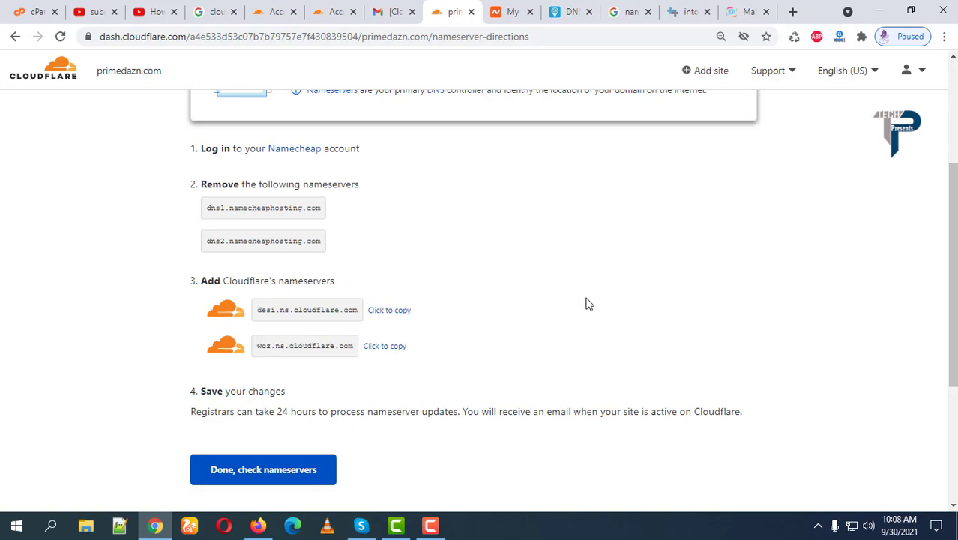
Step: Switch to intoDNS, rerun the report for primedazn.com, and examine the nameserver records returned by the parent servers
left_click(682, 11)
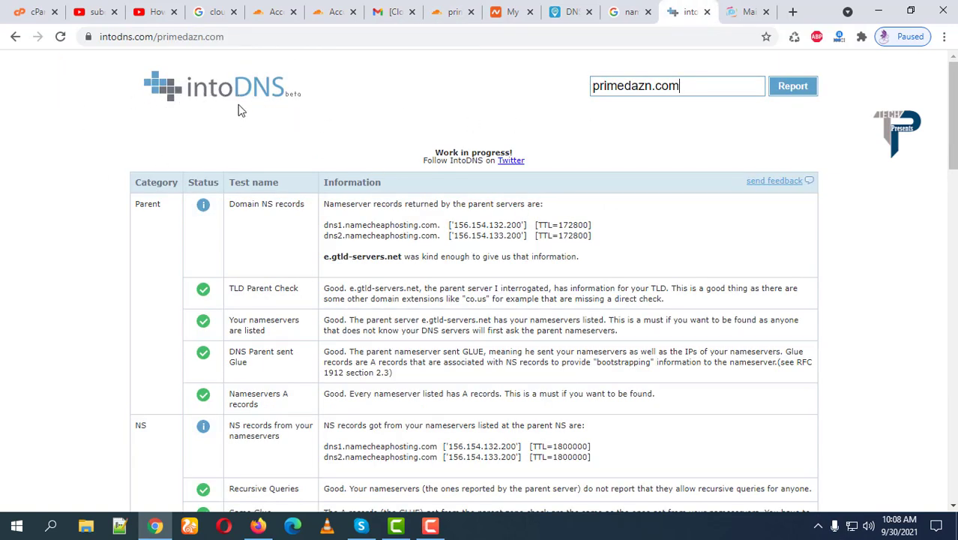
scroll(90, 273, "down", 4)
scroll(98, 240, "up", 5)
key("ctrl+a")
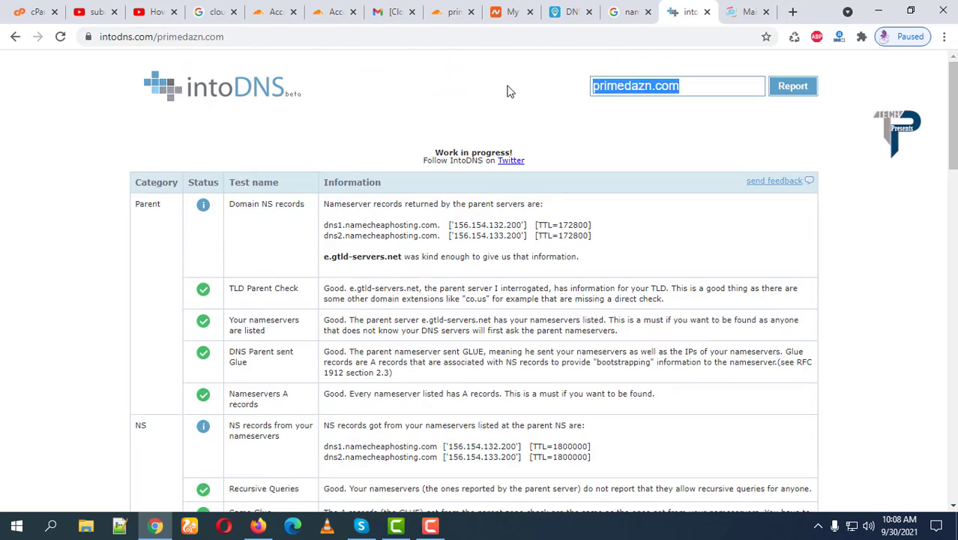
key("ctrl+x")
key("ctrl+v")
left_click(793, 87)
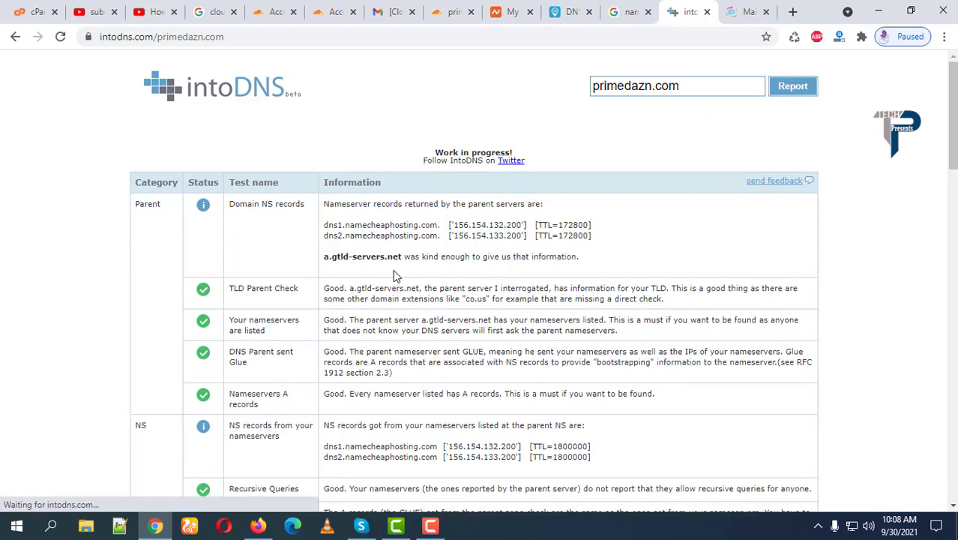
left_click_drag(326, 225, 442, 227)
triple_click(386, 236)
left_click(413, 256)
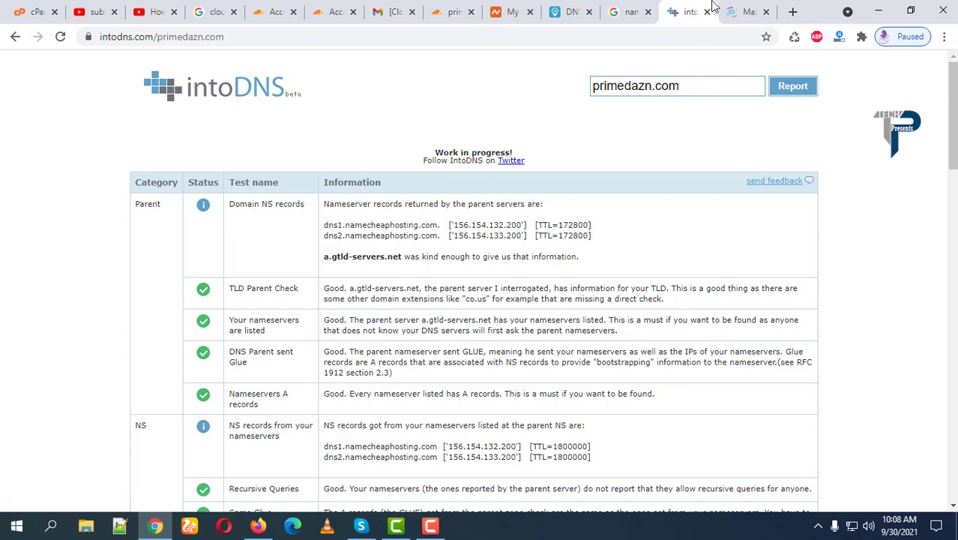
Step: Return to the Cloudflare instructions and compare the nameservers listed for removal with those in the intoDNS report
left_click(445, 9)
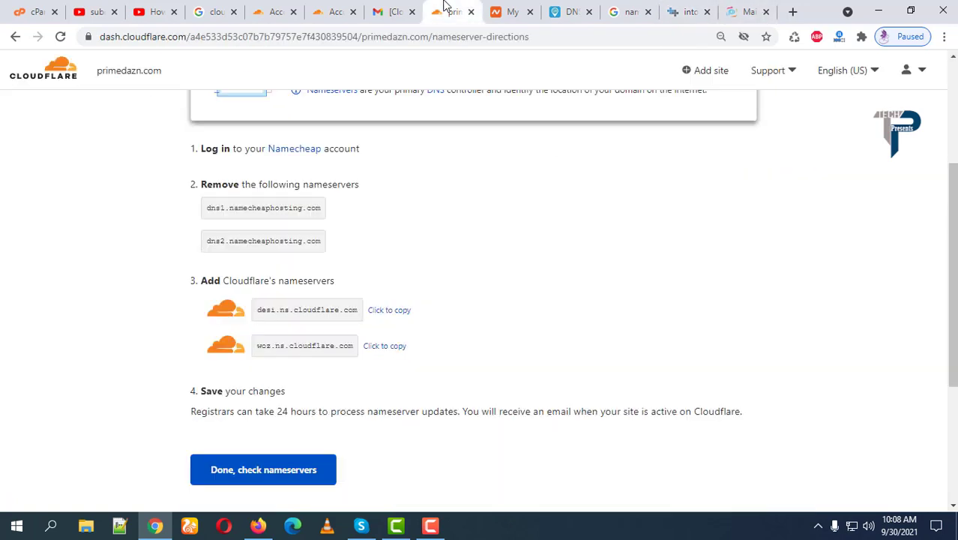
double_click(274, 240)
left_click(562, 219)
left_click(742, 12)
Step: Switch to the Namecheap dashboard and open the management page of the primedazn.com domain
left_click(512, 12)
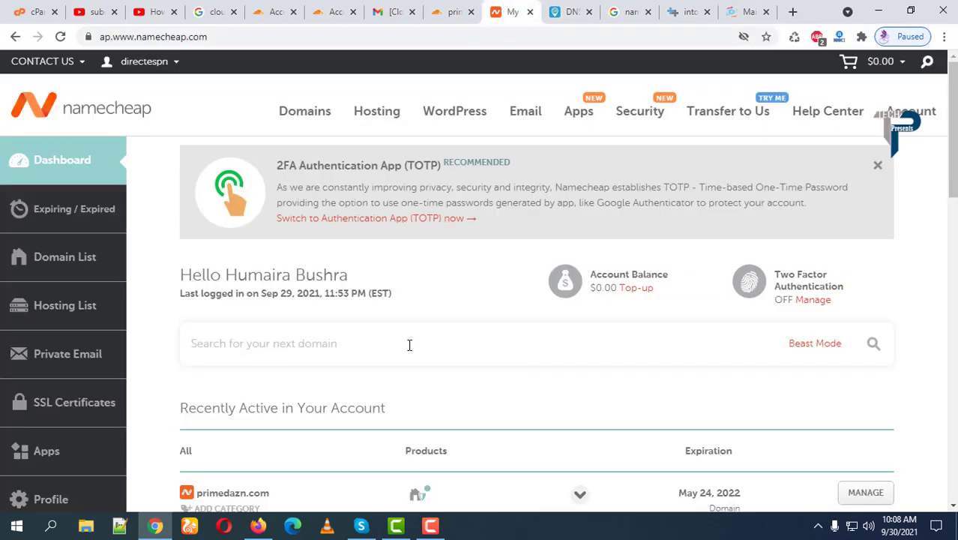
scroll(417, 337, "down", 4)
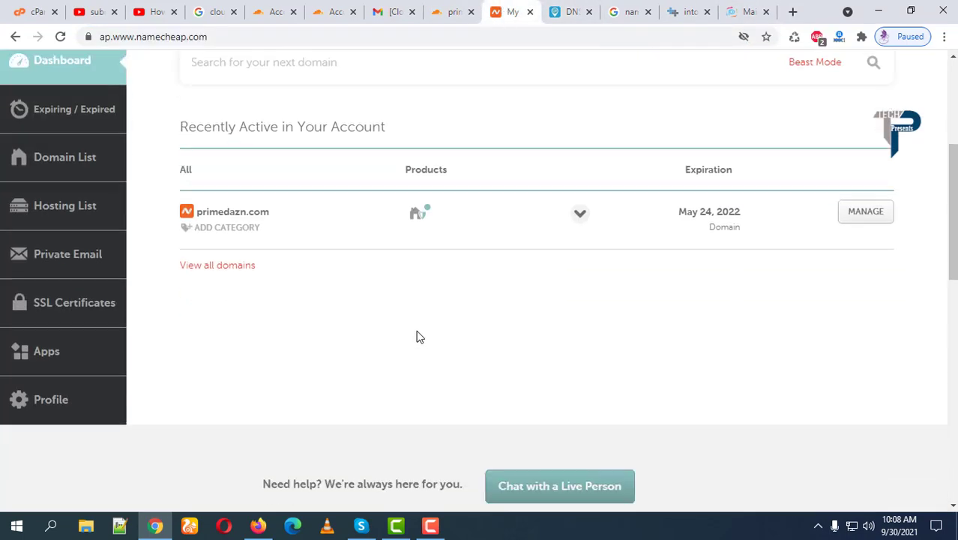
scroll(360, 300, "up", 1)
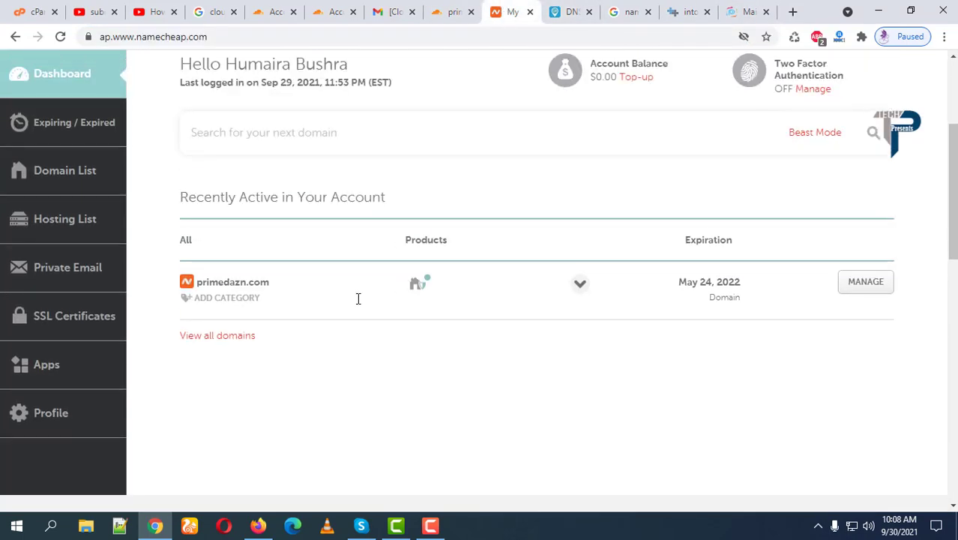
triple_click(228, 284)
left_click(322, 283)
scroll(98, 210, "up", 3)
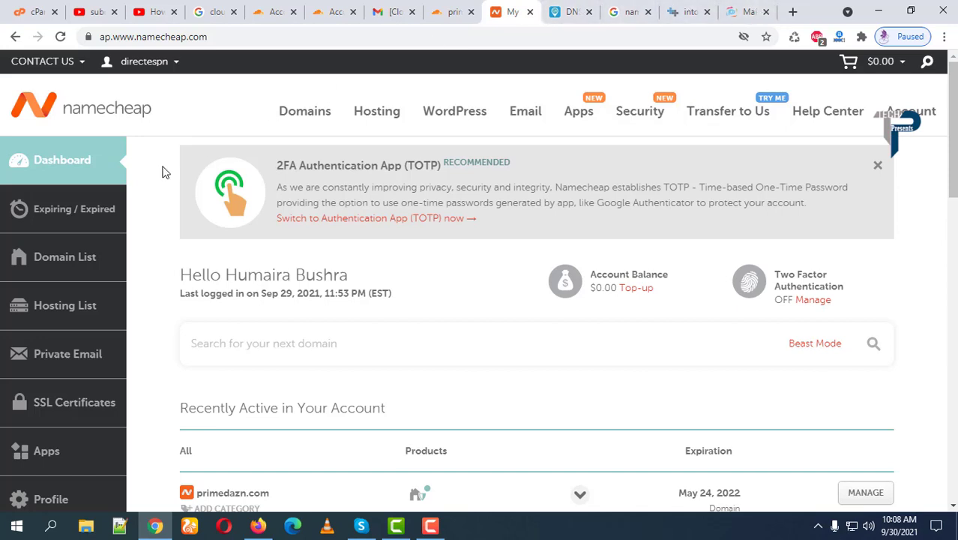
scroll(187, 315, "down", 4)
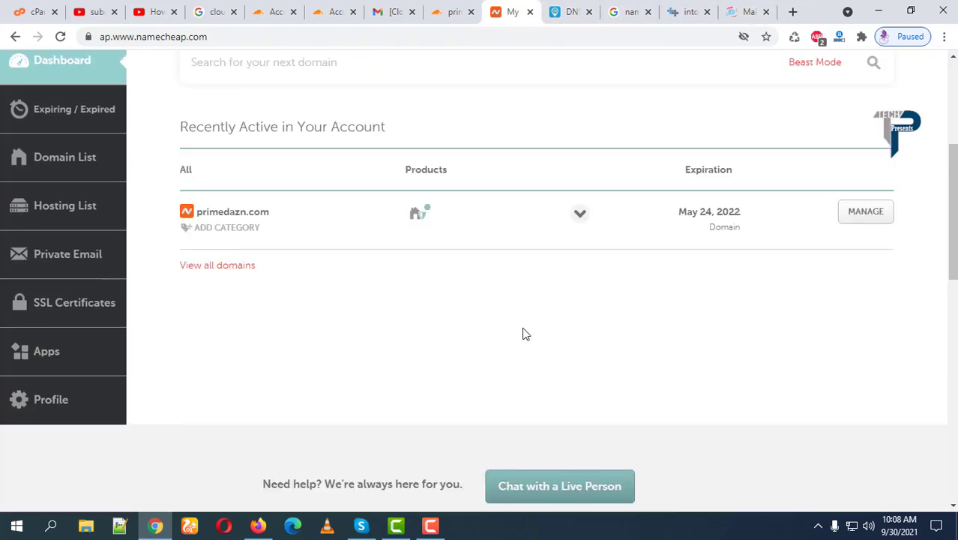
left_click(872, 217)
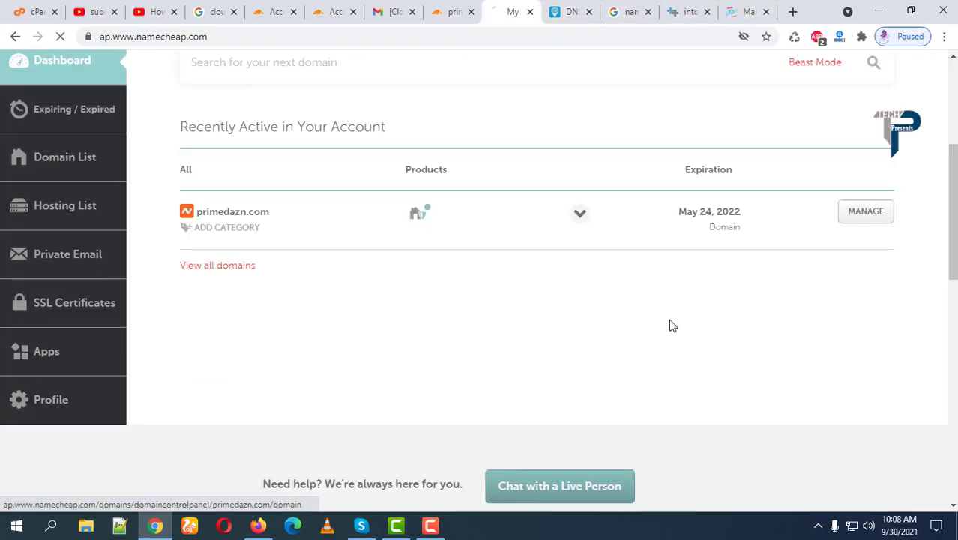
scroll(570, 362, "up", 1)
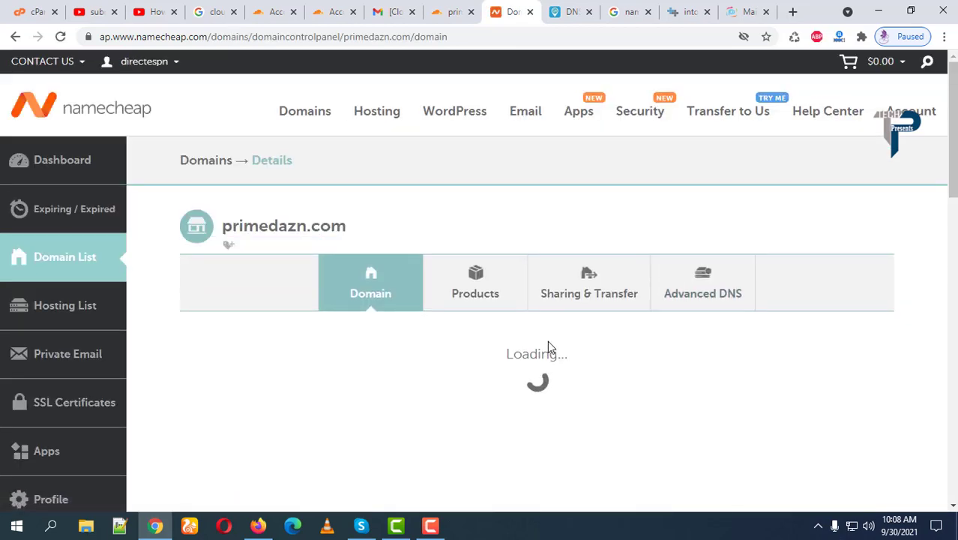
Step: Set the Nameservers option of primedazn.com to Custom DNS
scroll(555, 350, "down", 3)
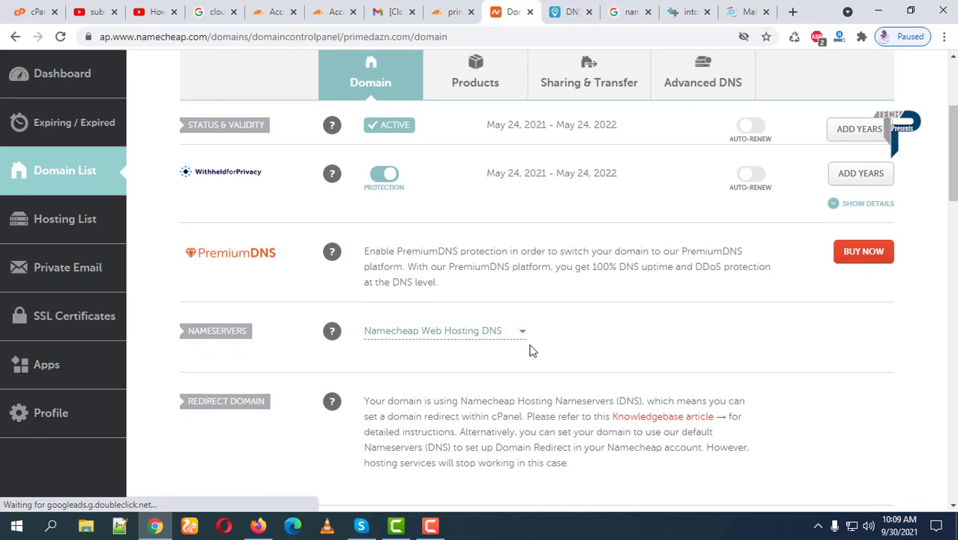
mouse_move(332, 331)
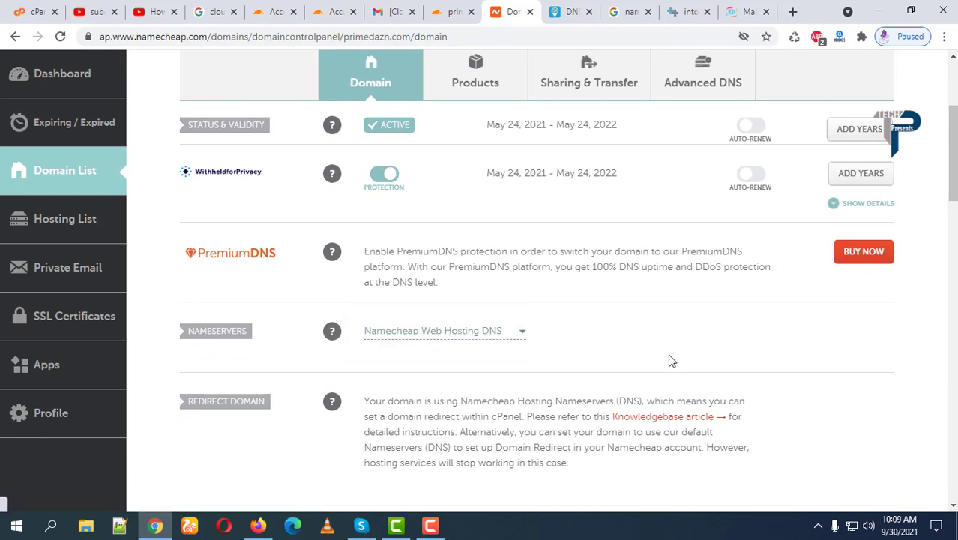
left_click(520, 338)
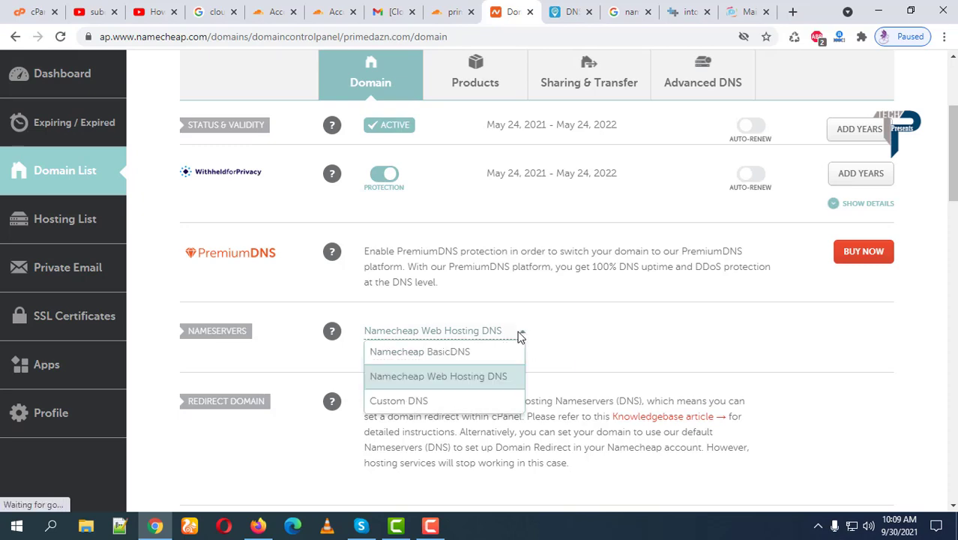
left_click(435, 403)
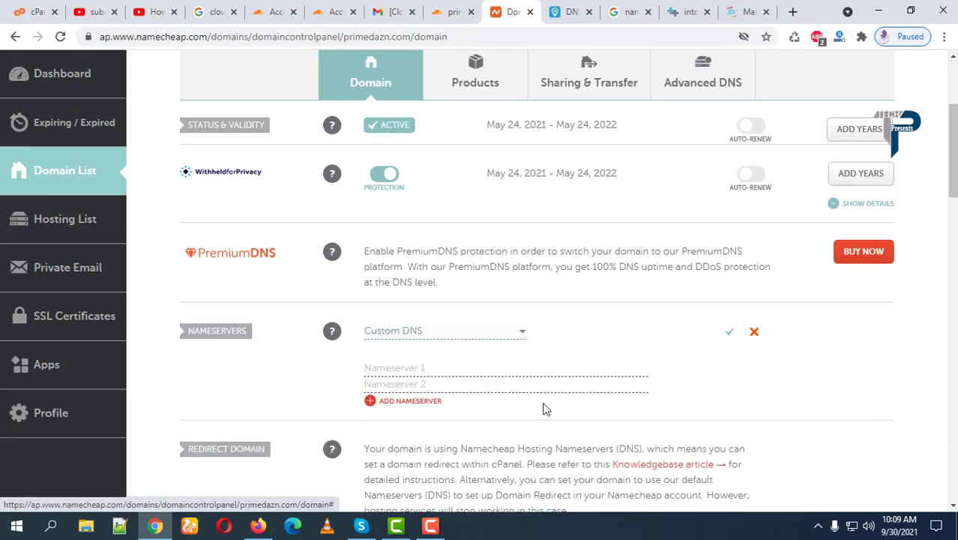
scroll(680, 57, "down", 1)
Step: Copy Cloudflare's first nameserver, desi.ns.cloudflare.com, and enter it as Nameserver 1 for primedazn.com in Namecheap
left_click(682, 9)
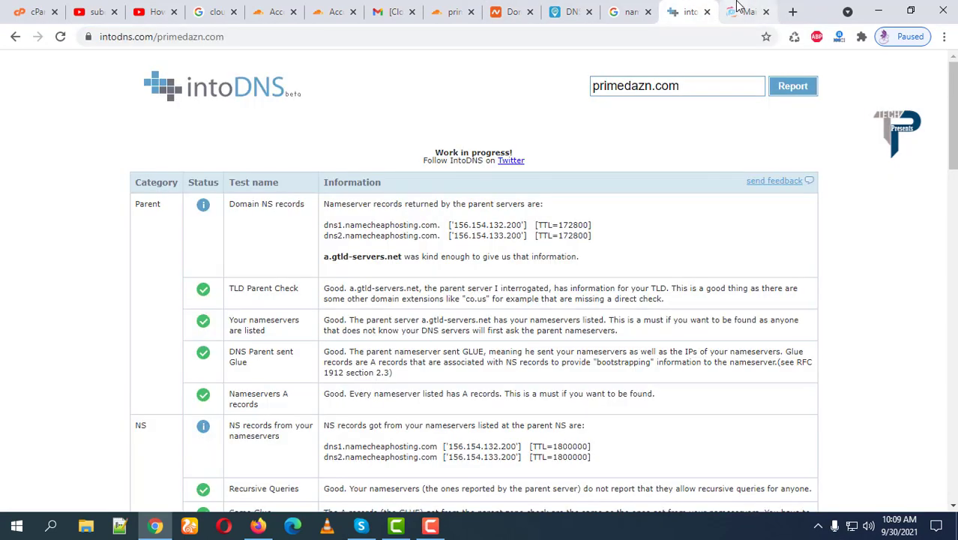
left_click(509, 8)
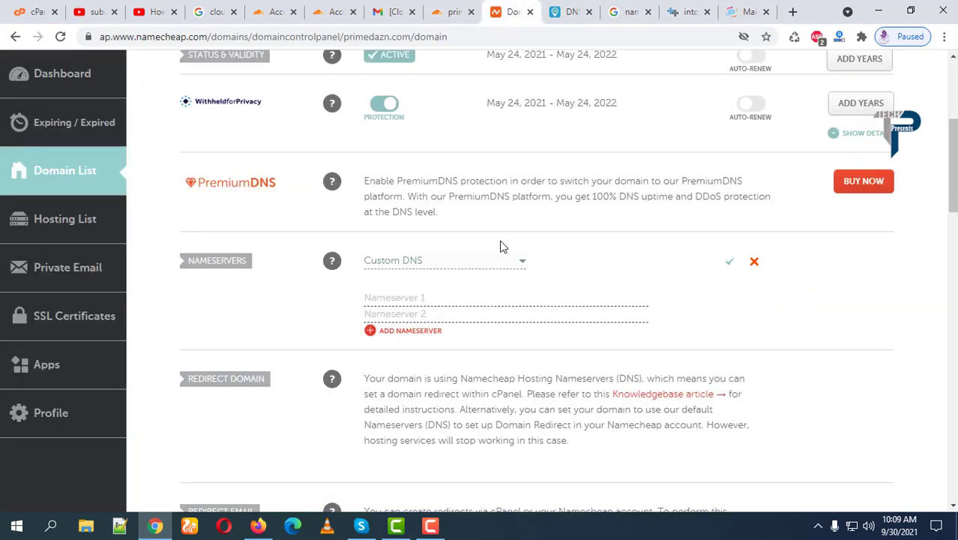
left_click(447, 12)
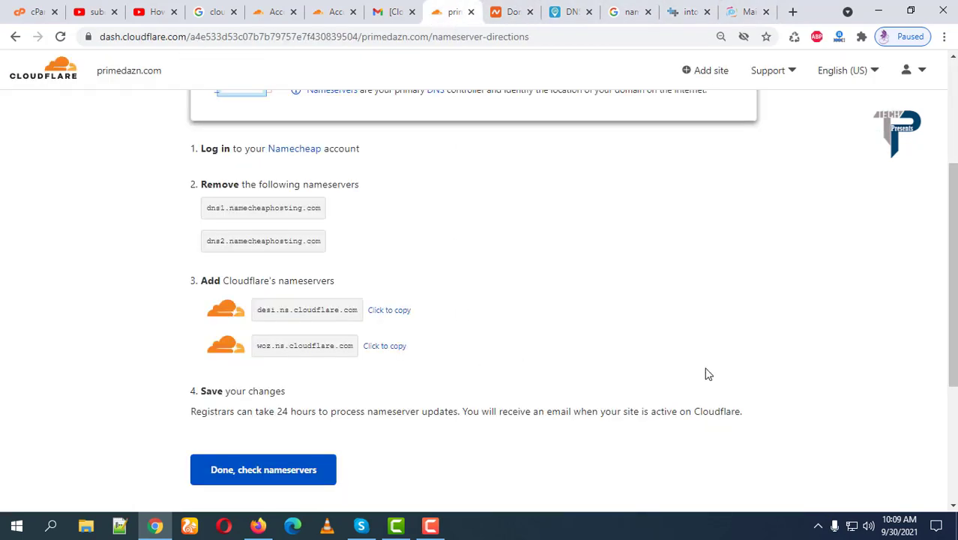
double_click(304, 311)
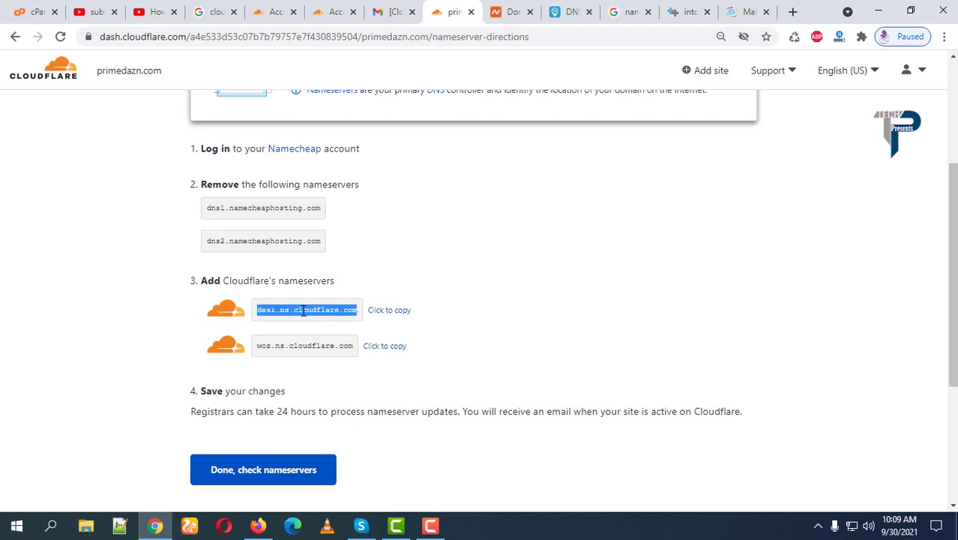
left_click(388, 313)
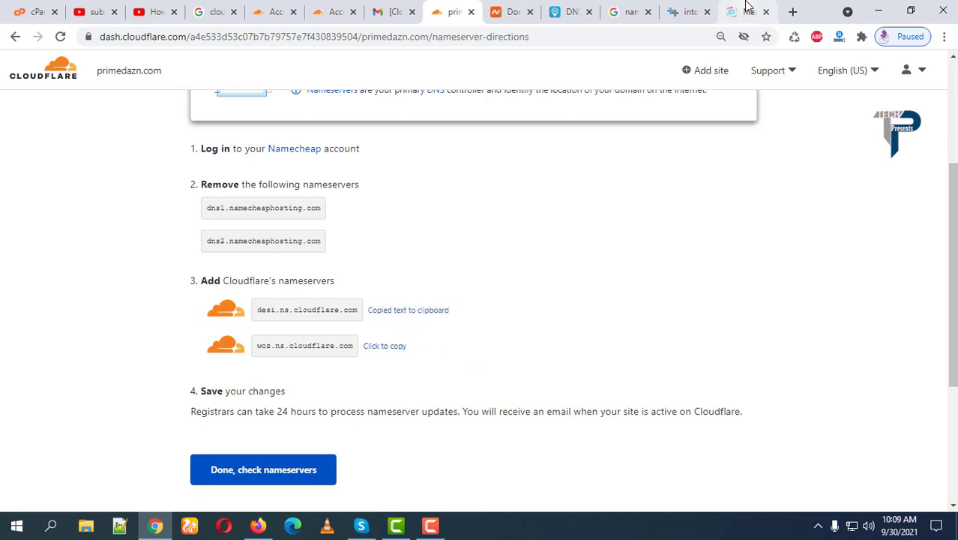
left_click(514, 9)
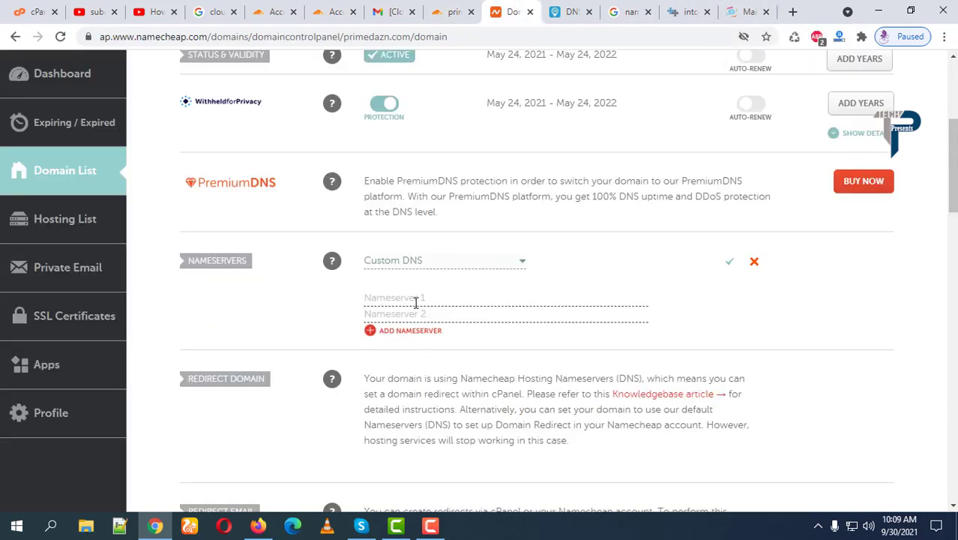
key("ctrl+v")
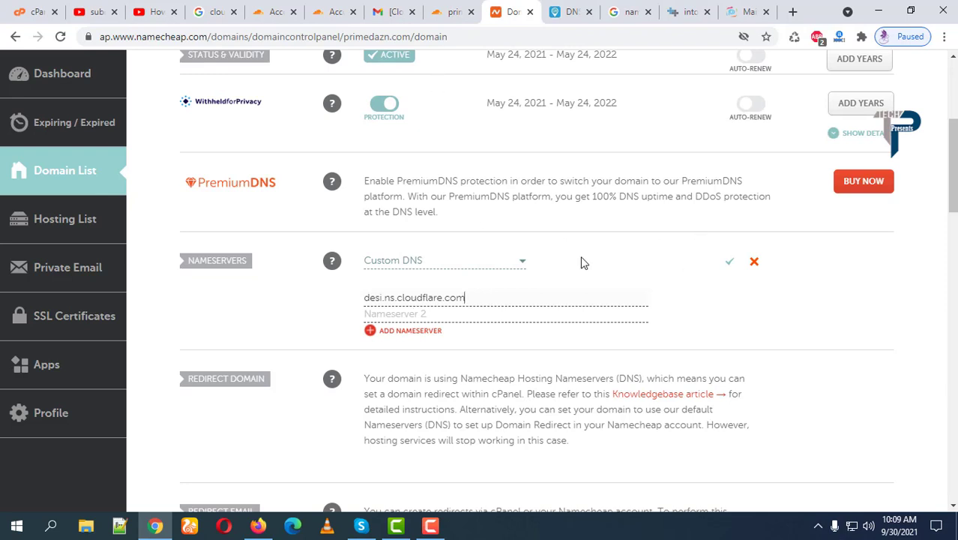
Step: Copy Cloudflare's second nameserver, woz.ns.cloudflare.com, enter it as Nameserver 2 for primedazn.com in Namecheap and save the nameservers
left_click(462, 7)
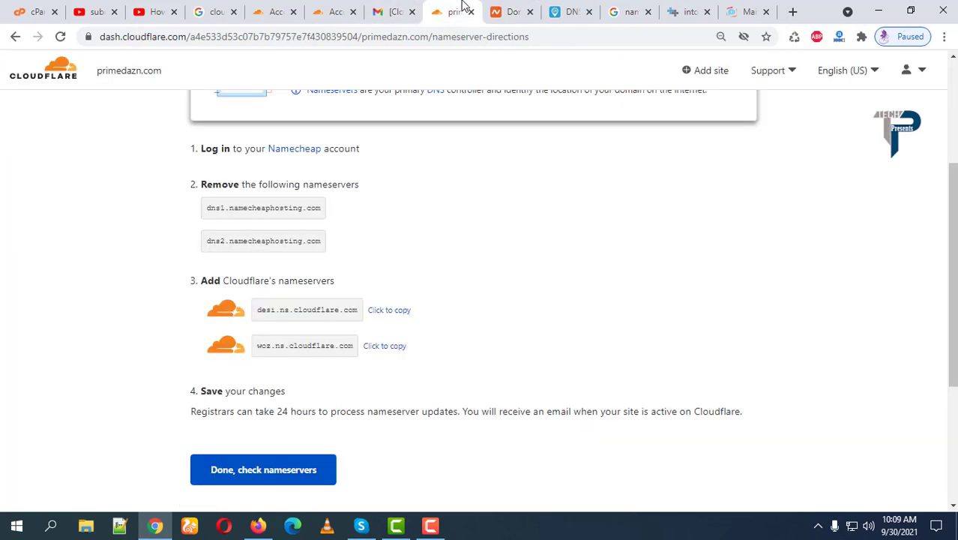
triple_click(310, 344)
left_click(377, 346)
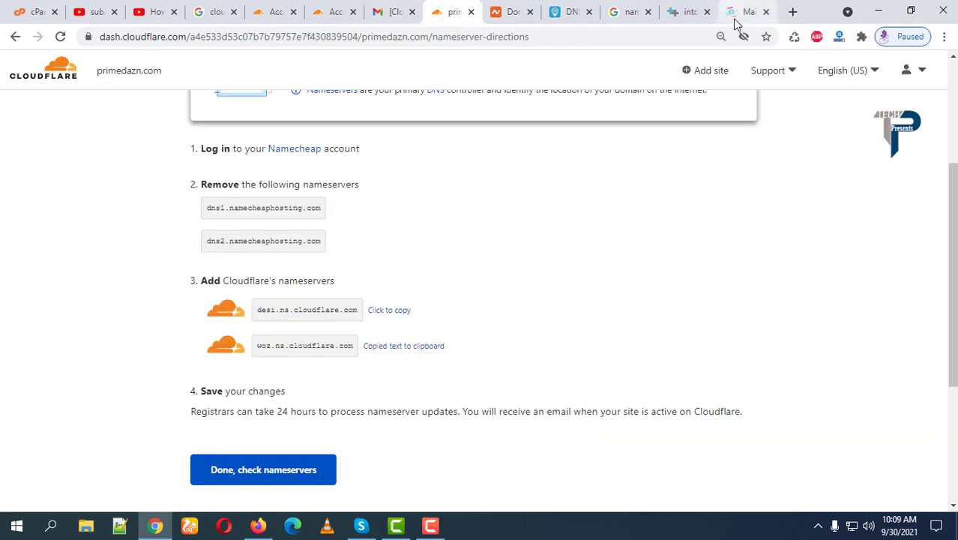
left_click(512, 11)
left_click(400, 315)
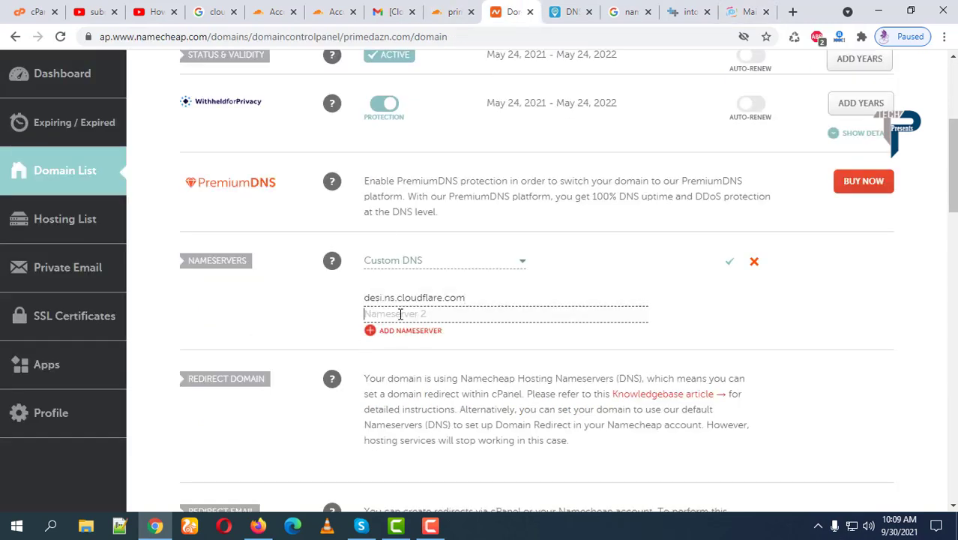
key("ctrl+v")
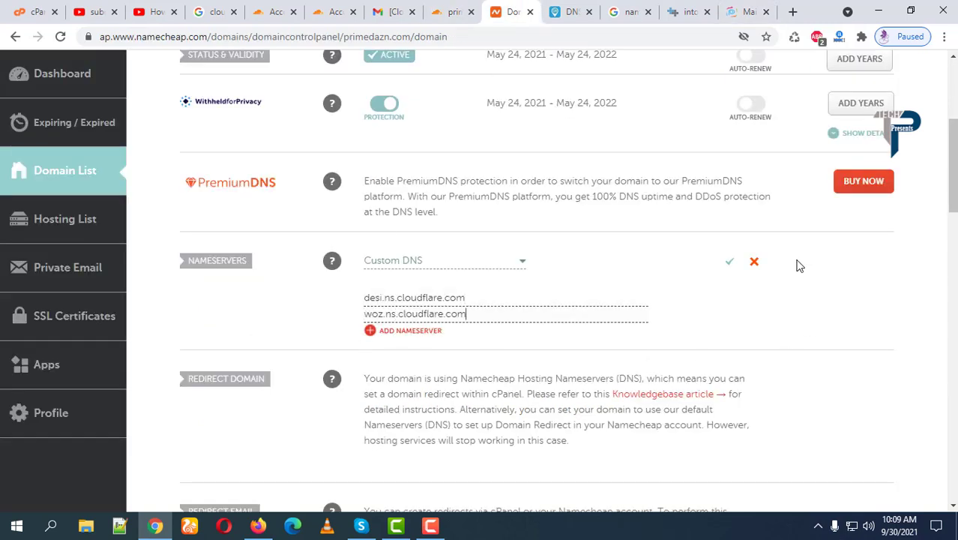
left_click(732, 267)
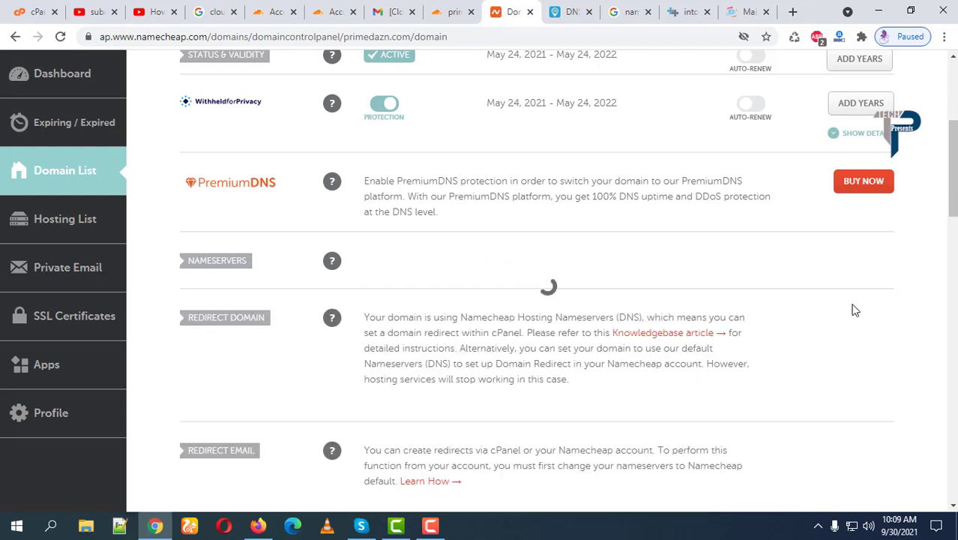
scroll(902, 354, "up", 1)
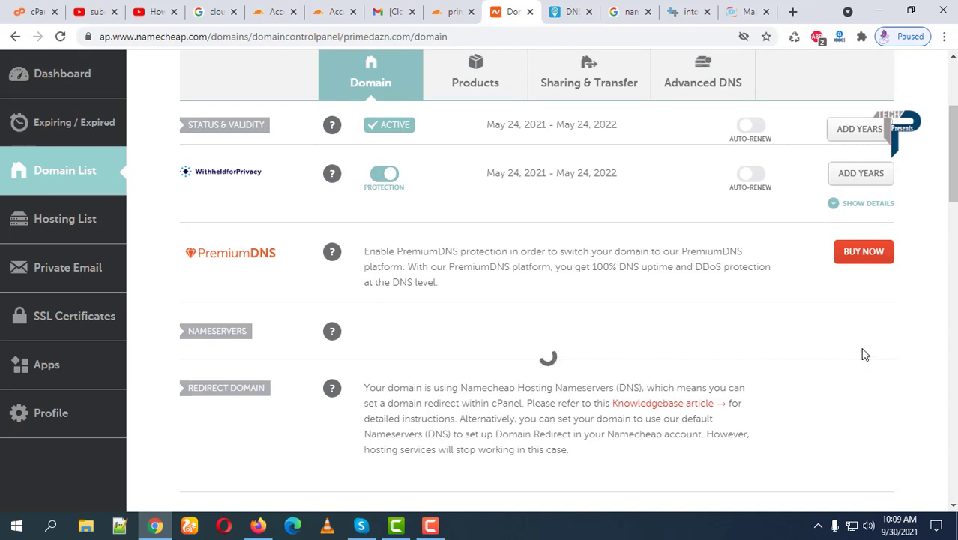
scroll(597, 306, "up", 2)
scroll(609, 293, "down", 2)
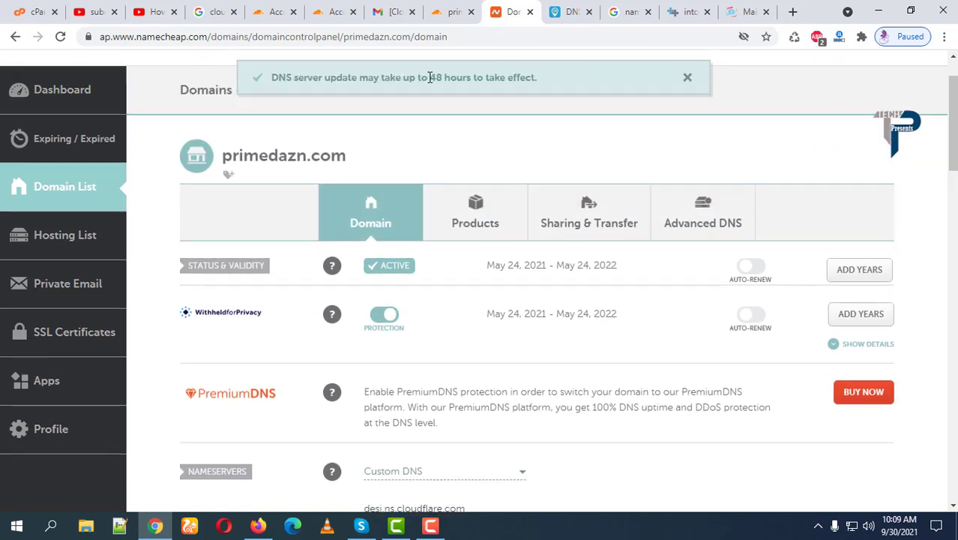
Step: Read the DNS update notice in Namecheap and review the saved custom nameservers of primedazn.com
left_click_drag(430, 77, 660, 87)
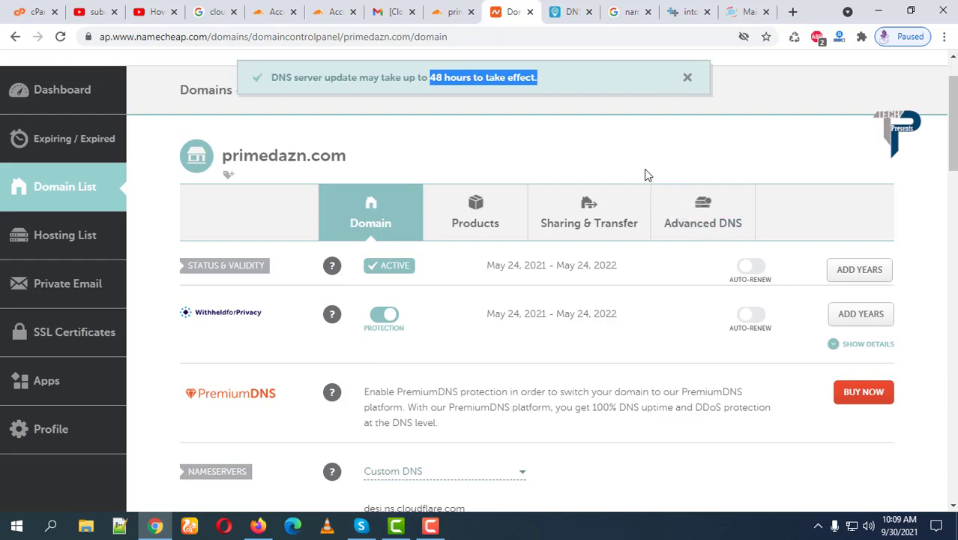
scroll(560, 274, "down", 3)
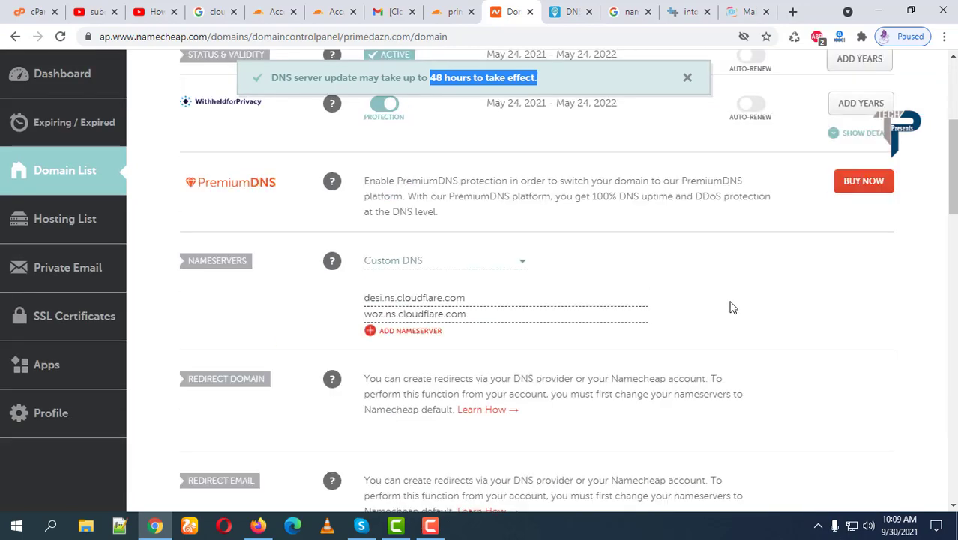
scroll(738, 293, "up", 4)
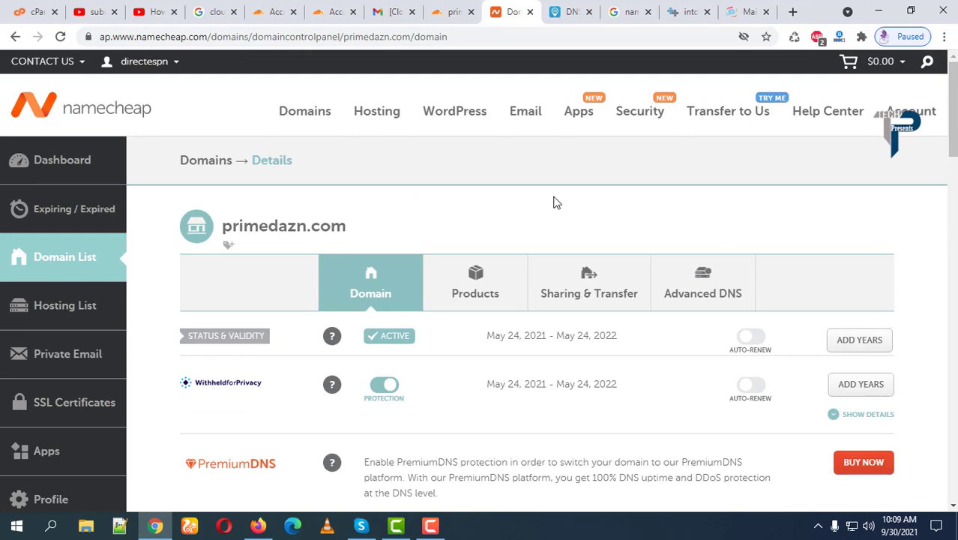
scroll(567, 271, "down", 6)
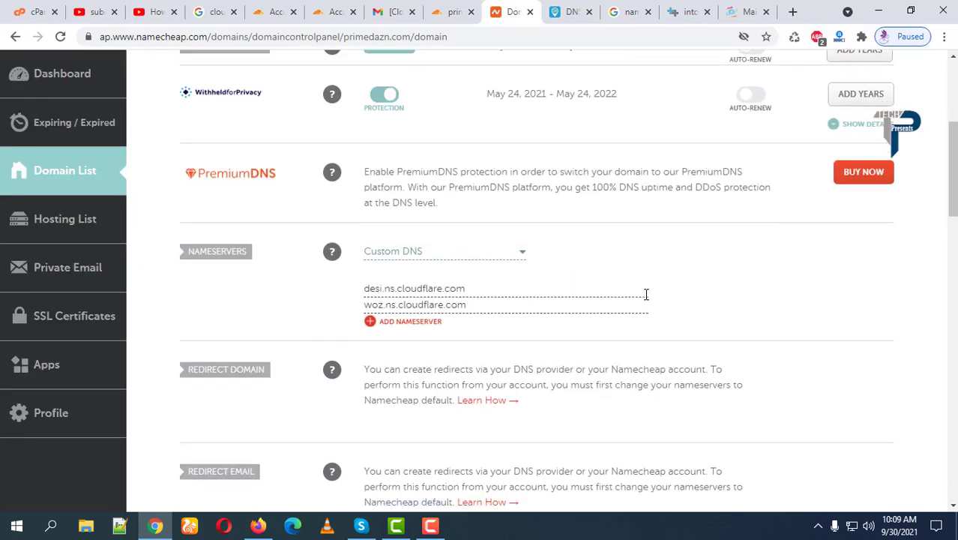
scroll(647, 293, "up", 3)
scroll(600, 289, "up", 5)
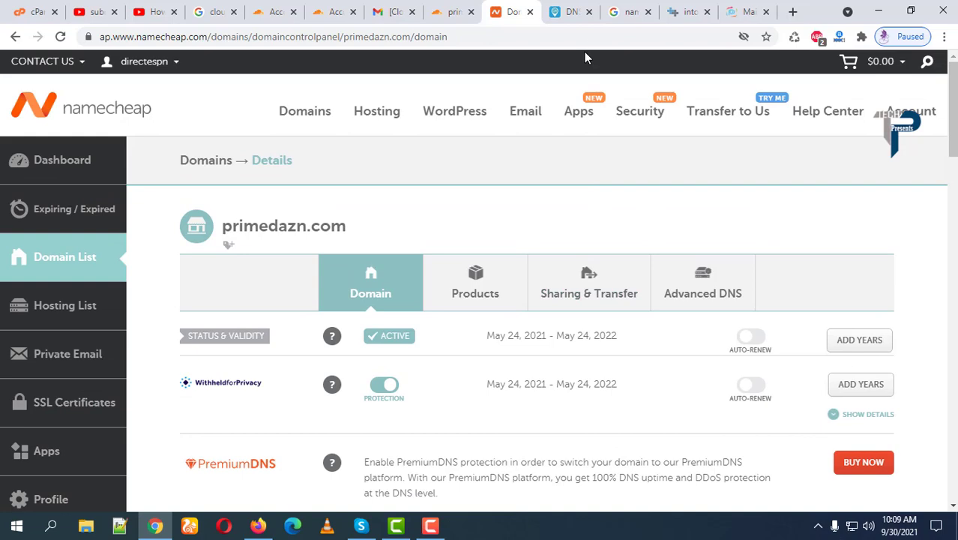
Step: Return to Cloudflare's nameserver instructions and submit the nameserver change of primedazn.com for checking
left_click(570, 11)
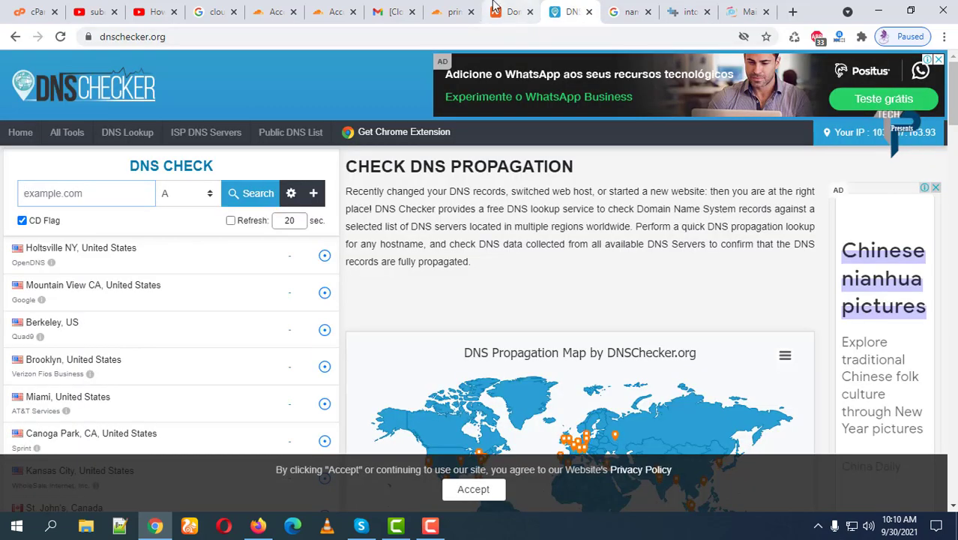
left_click(456, 10)
scroll(470, 385, "down", 2)
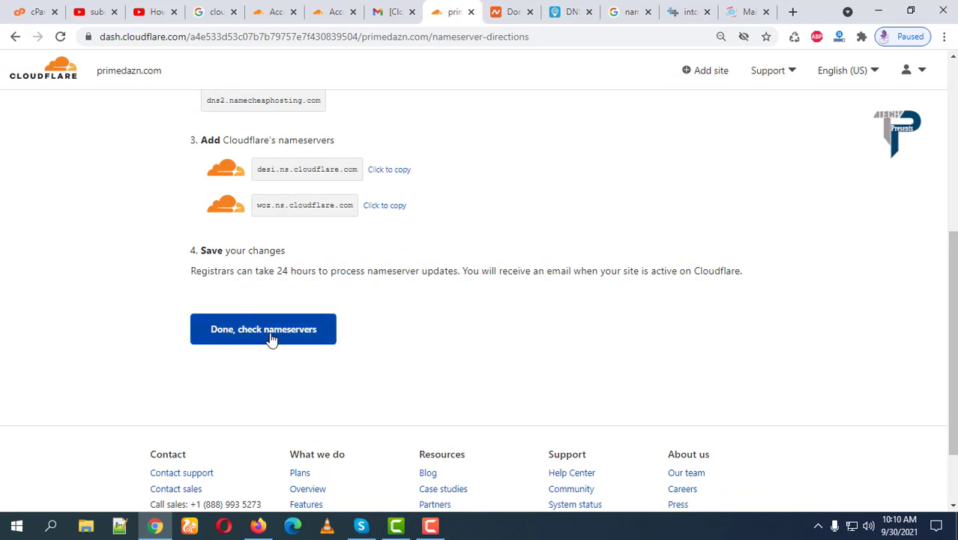
left_click(274, 339)
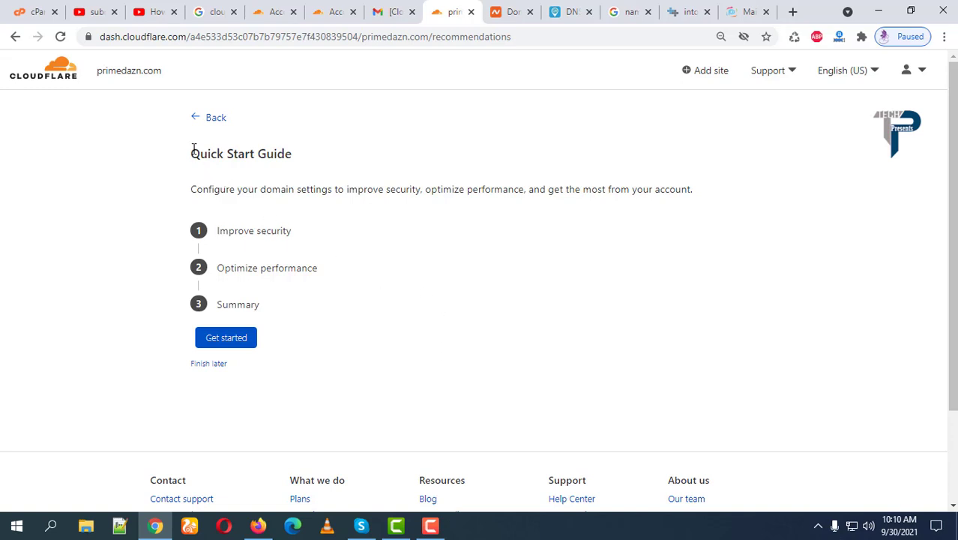
Step: Start Cloudflare's Quick Start Guide for primedazn.com to reach the Improve security settings
left_click_drag(192, 153, 308, 157)
left_click(329, 159)
left_click(238, 345)
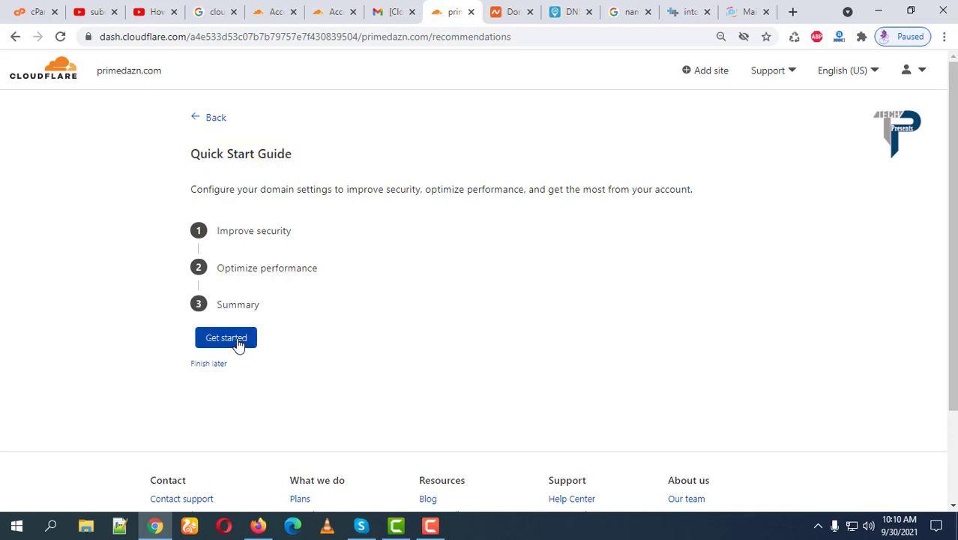
left_click(227, 344)
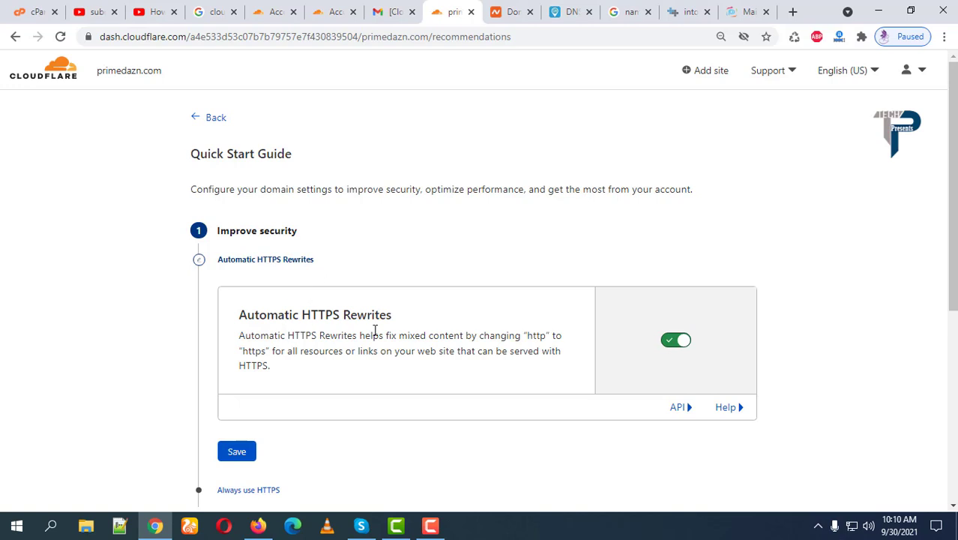
Step: Examine the browser's connection security details and the https prefix of the Cloudflare page address
left_click(87, 38)
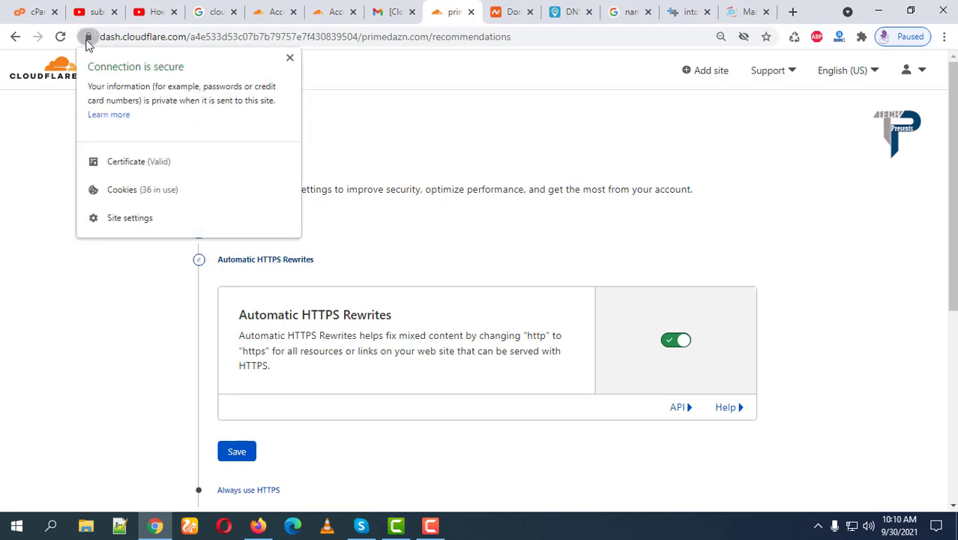
left_click(378, 74)
scroll(285, 331, "down", 2)
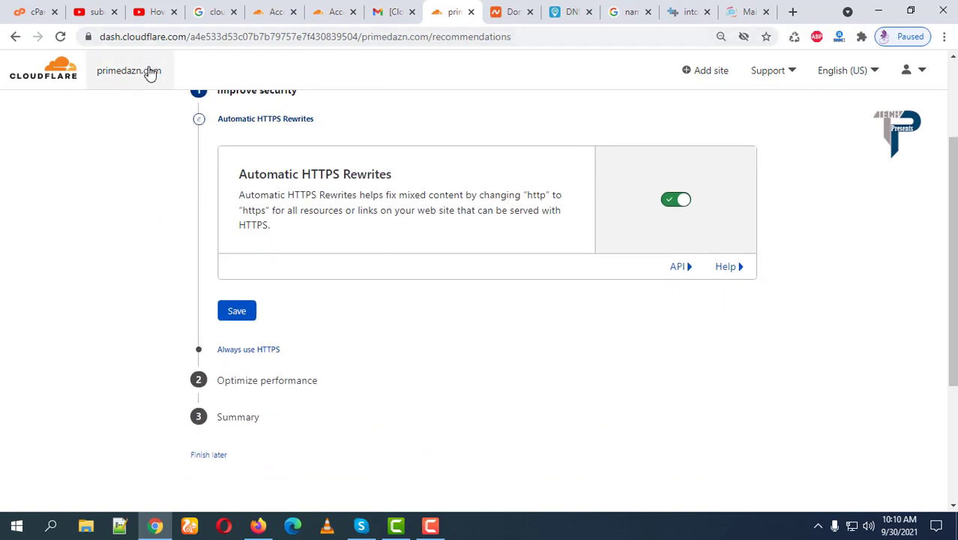
left_click(193, 36)
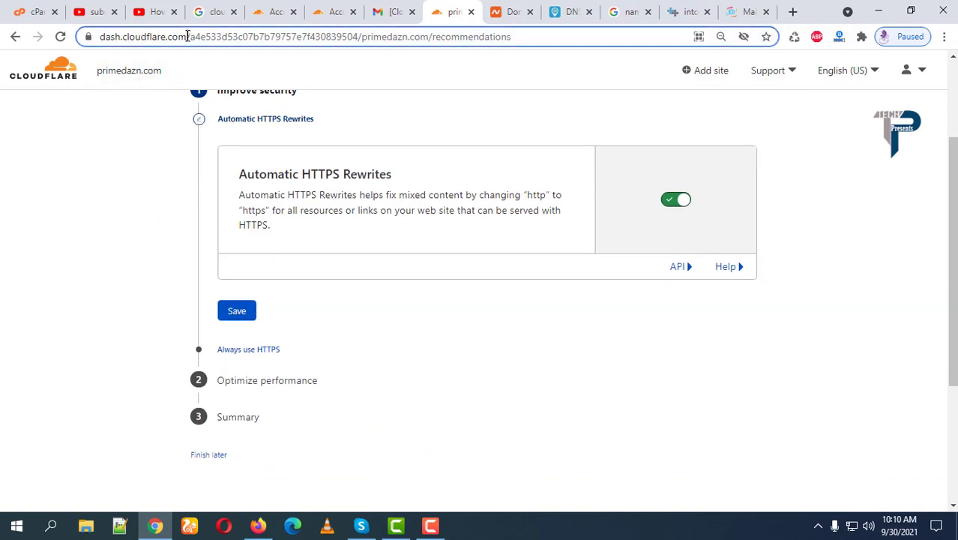
left_click(193, 36)
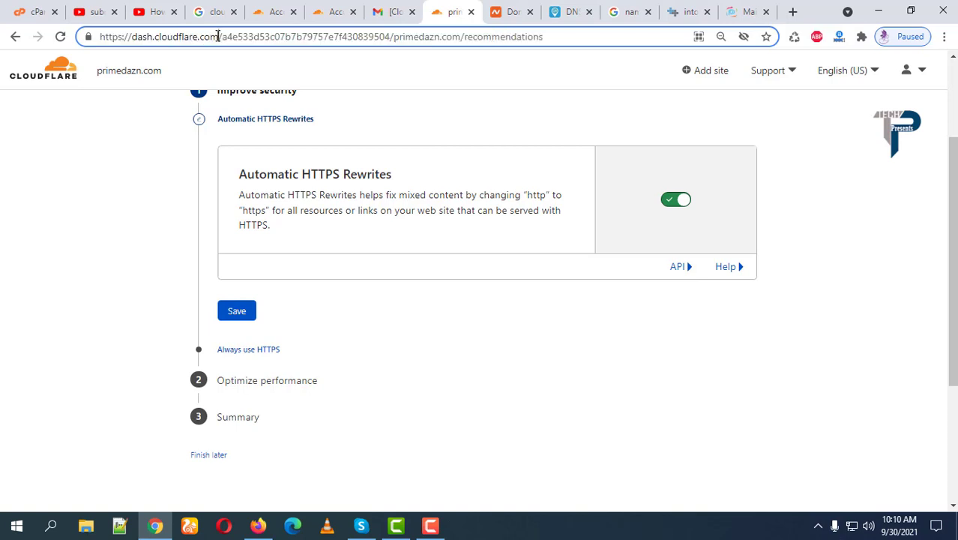
left_click_drag(215, 36, 179, 42)
left_click(194, 38)
left_click(110, 156)
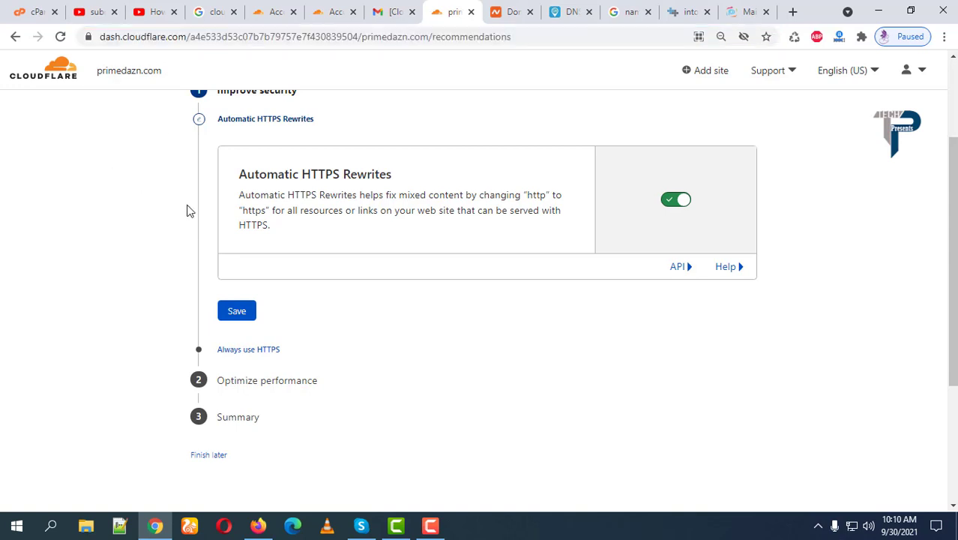
Step: Save the Improve security setting with Automatic HTTPS Rewrites enabled
scroll(360, 262, "up", 2)
scroll(402, 252, "down", 1)
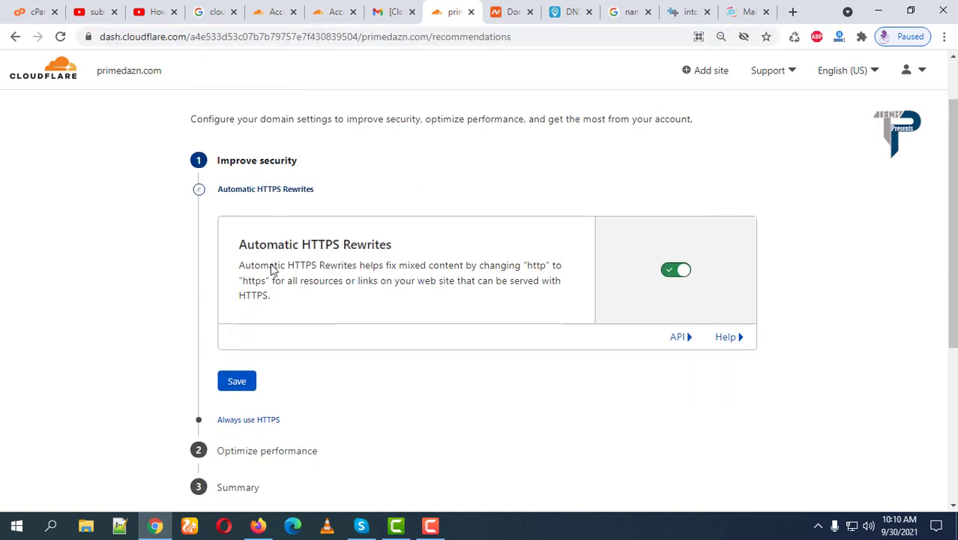
left_click(241, 384)
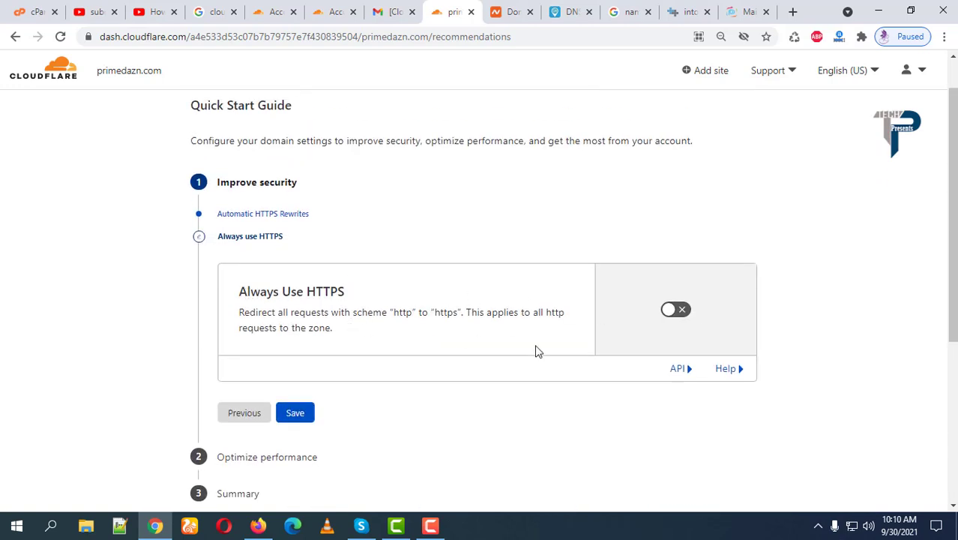
Step: Turn on Always Use HTTPS for primedazn.com and save the setting
double_click(450, 312)
left_click(668, 396)
left_click(675, 309)
scroll(403, 399, "down", 2)
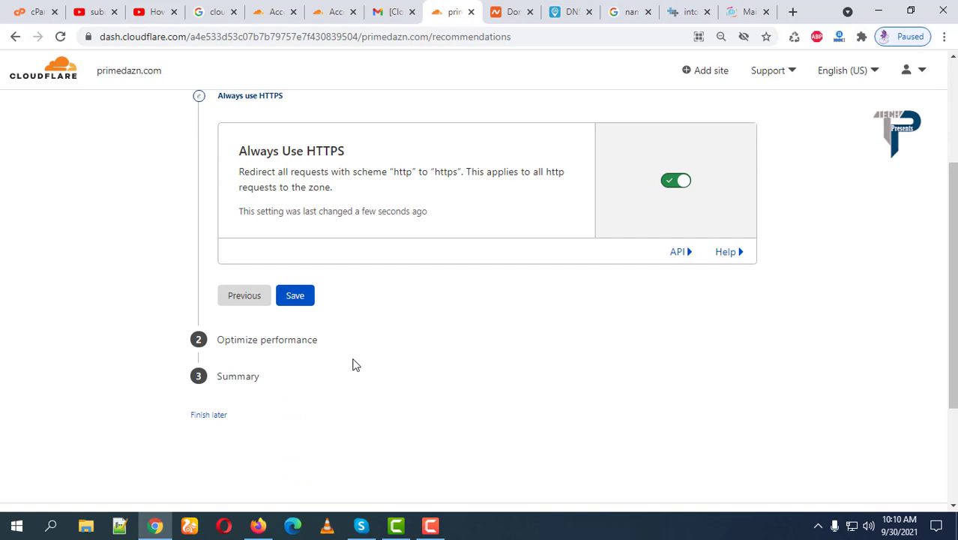
left_click(299, 298)
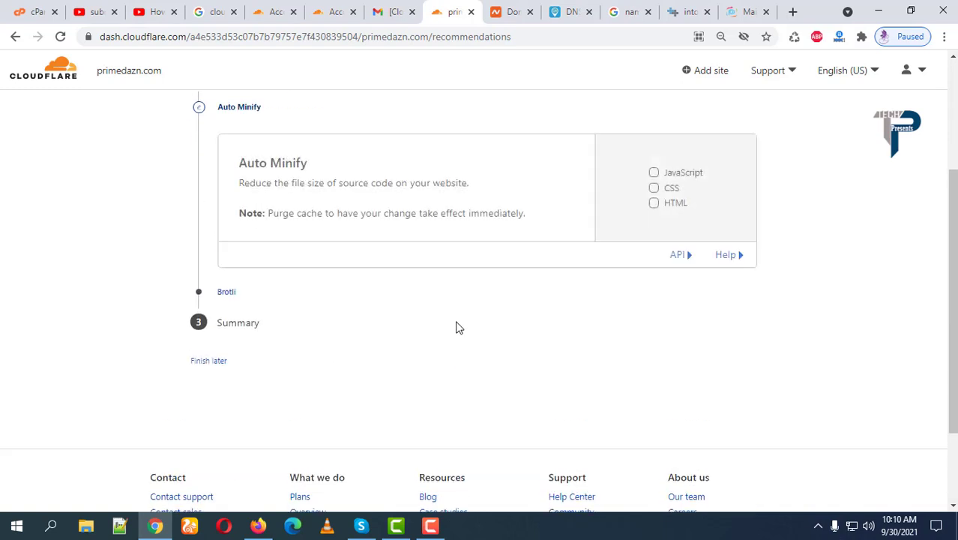
Step: Review the Auto Minify setting and look through the live primedazn.com homepage
scroll(438, 331, "up", 1)
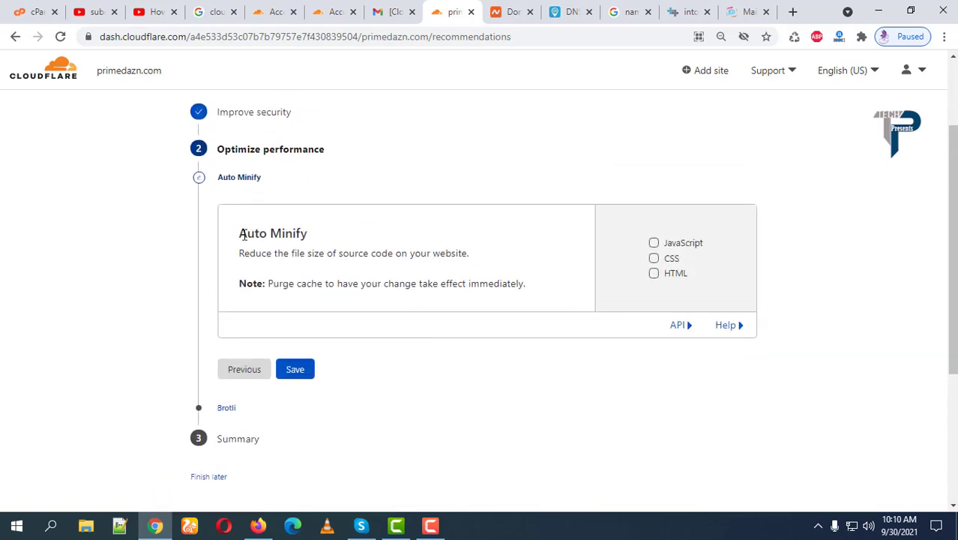
left_click_drag(241, 238, 337, 238)
left_click(339, 238)
left_click(747, 12)
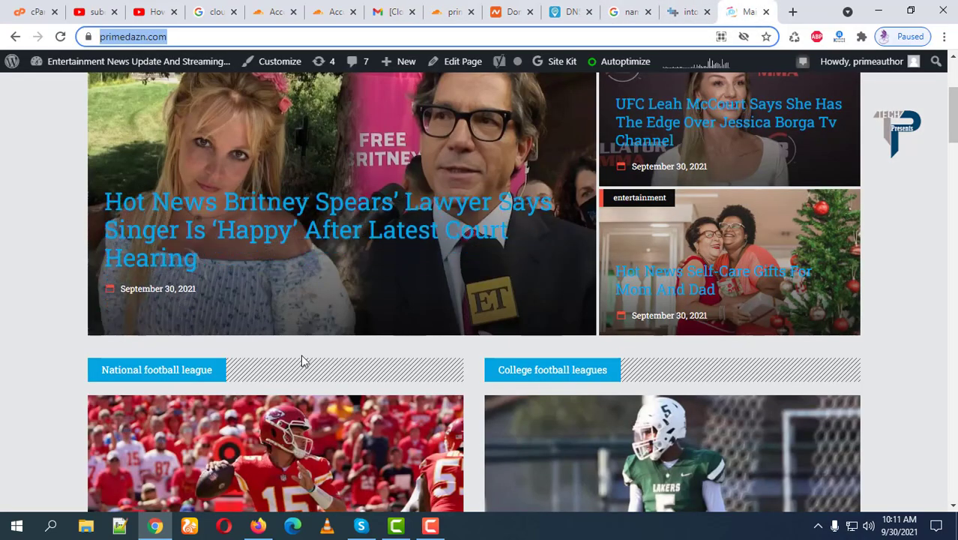
scroll(2, 349, "down", 10)
scroll(10, 336, "up", 4)
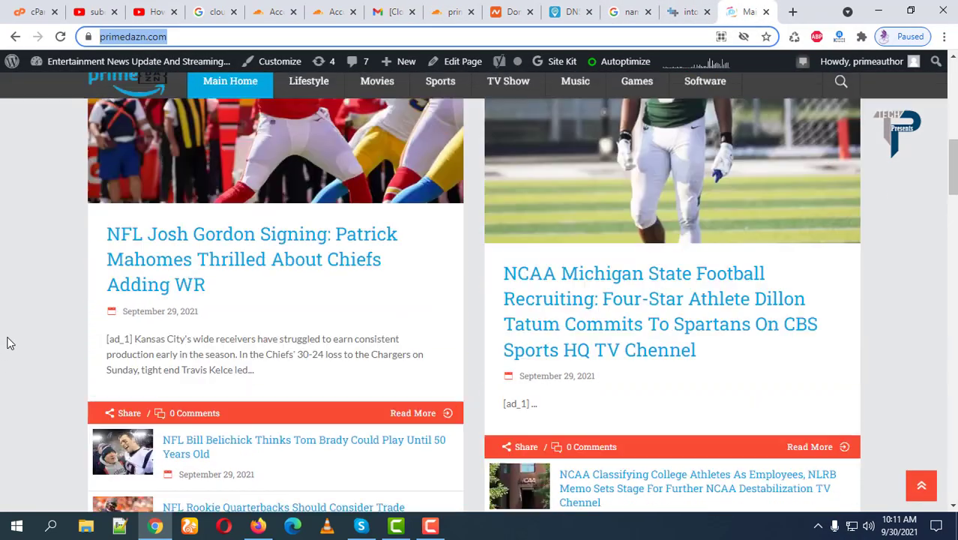
scroll(12, 343, "up", 6)
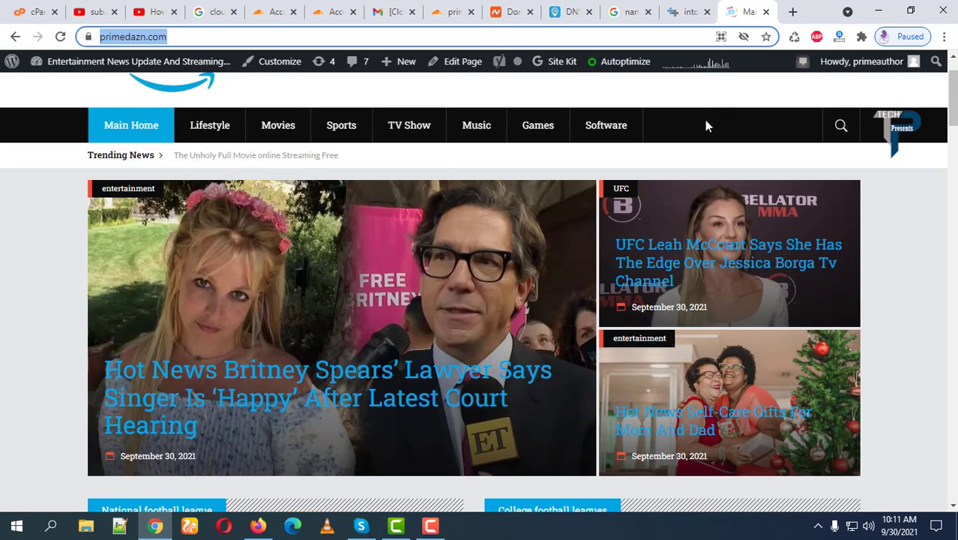
Step: Check the intoDNS report and the homepage of primedazn.com, and return to Cloudflare's Auto Minify setting
left_click(697, 11)
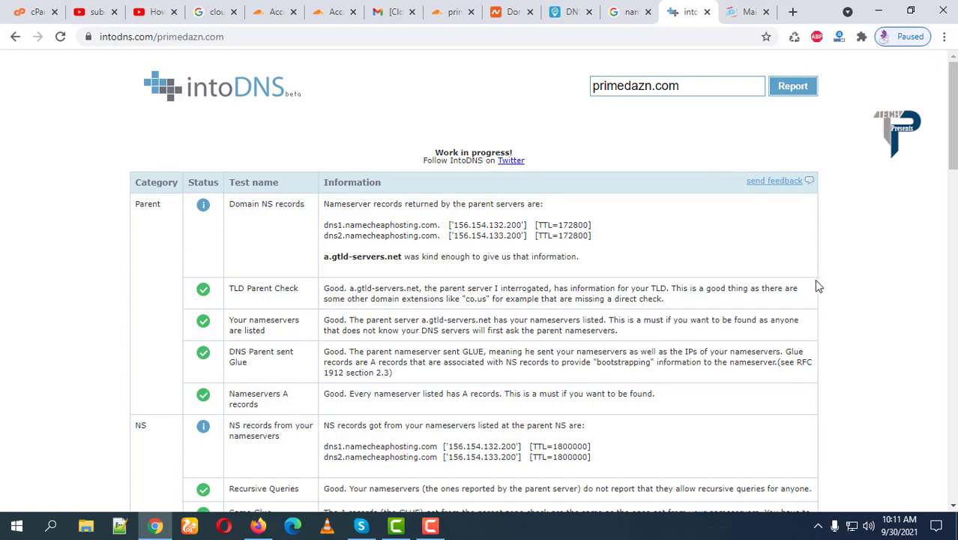
scroll(870, 314, "down", 4)
scroll(855, 322, "up", 4)
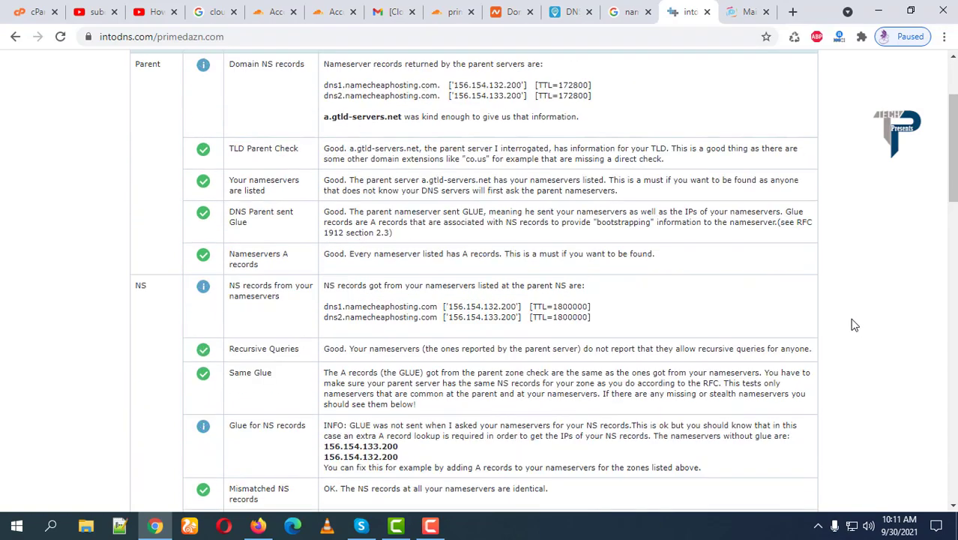
left_click(746, 11)
scroll(512, 338, "down", 3)
scroll(495, 397, "up", 3)
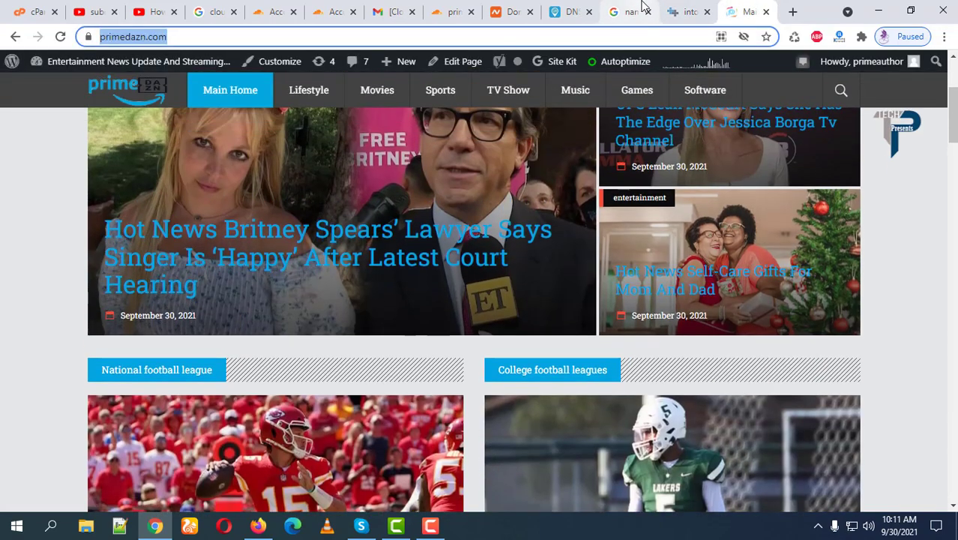
left_click(689, 11)
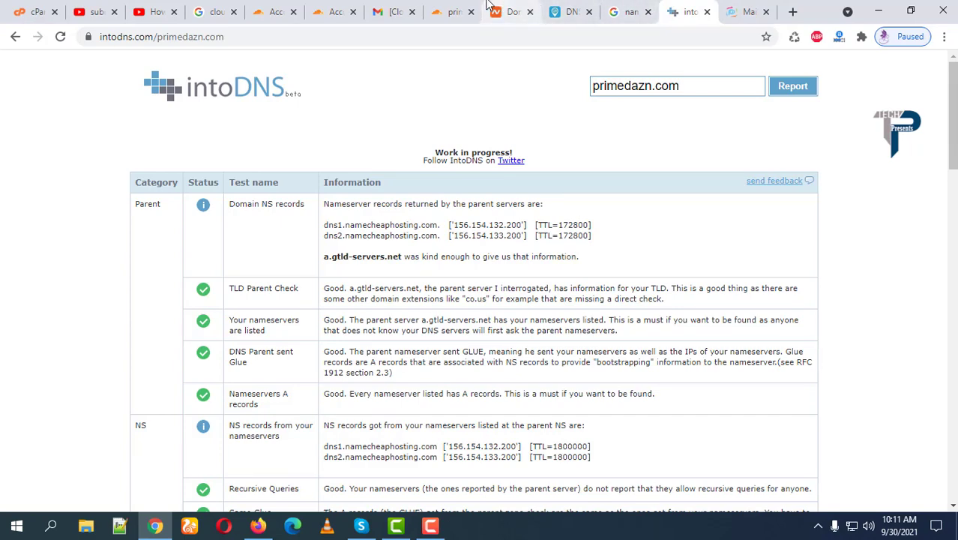
left_click(452, 11)
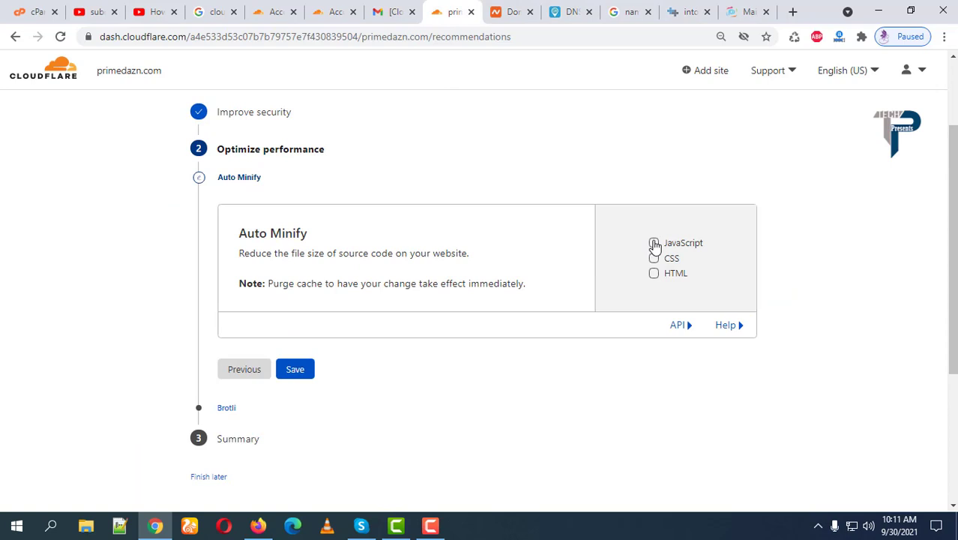
Step: Enable Auto Minify for JavaScript, CSS and HTML, save it, and finish the Quick Start Guide with Brotli on
left_click(654, 244)
left_click(654, 269)
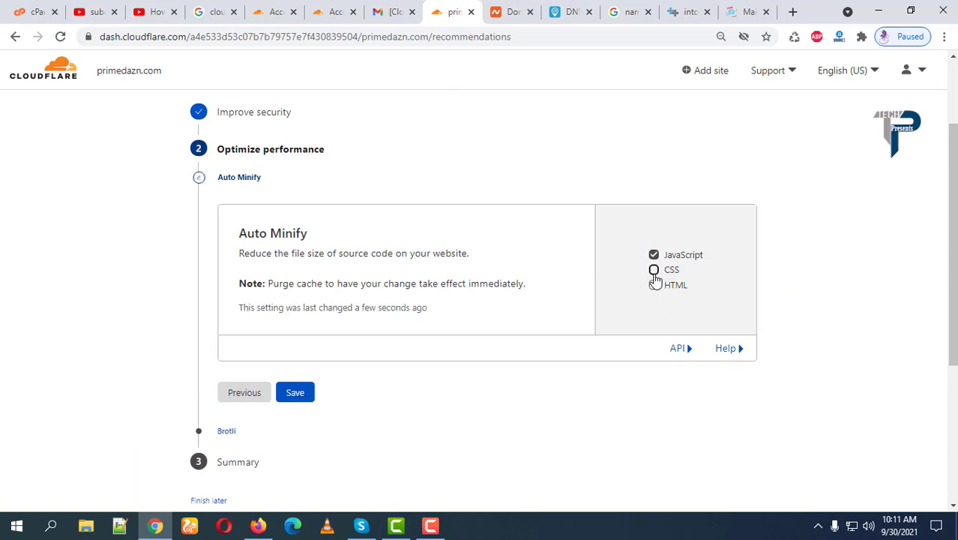
left_click(653, 286)
left_click(301, 392)
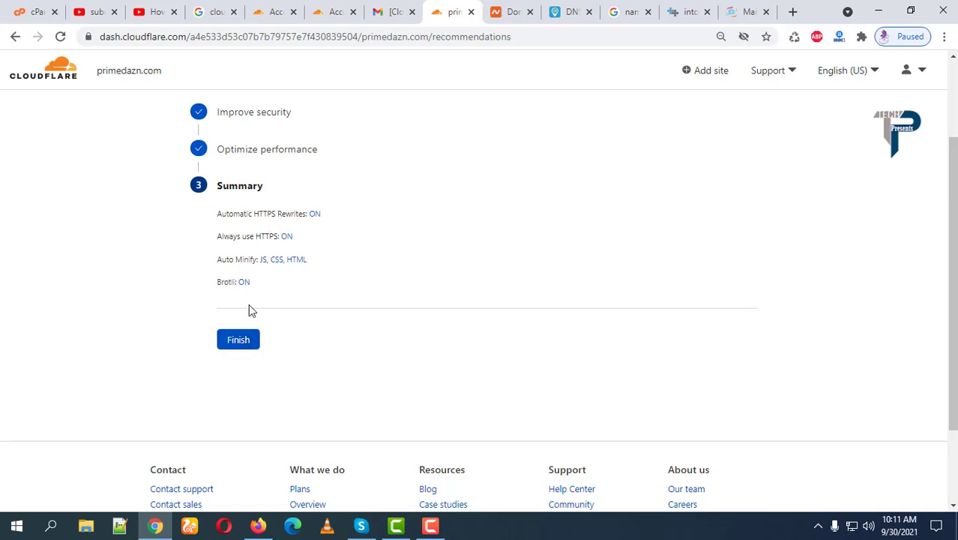
left_click(244, 344)
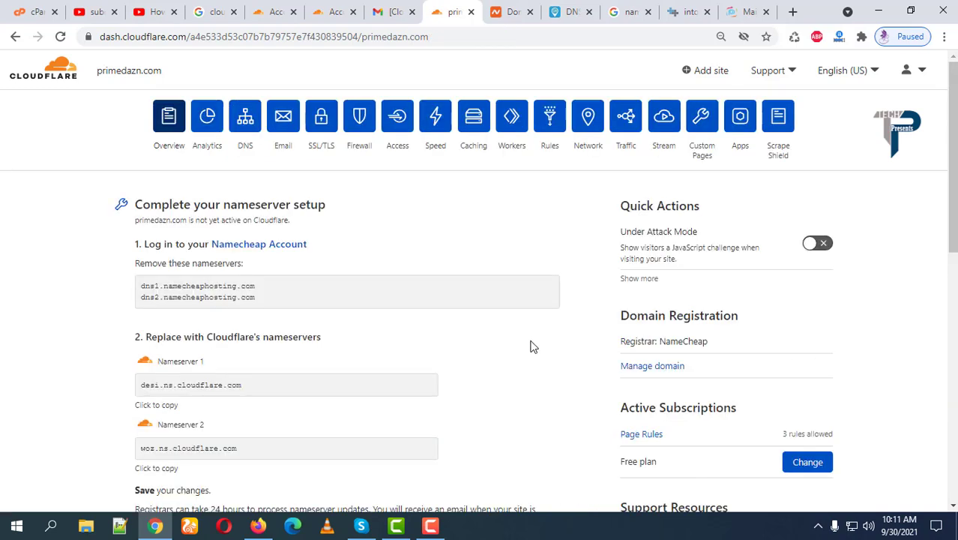
Step: Review the nameserver setup instructions on primedazn.com's overview page and try to start a nameserver check
scroll(517, 367, "down", 4)
scroll(498, 307, "up", 3)
scroll(495, 300, "down", 2)
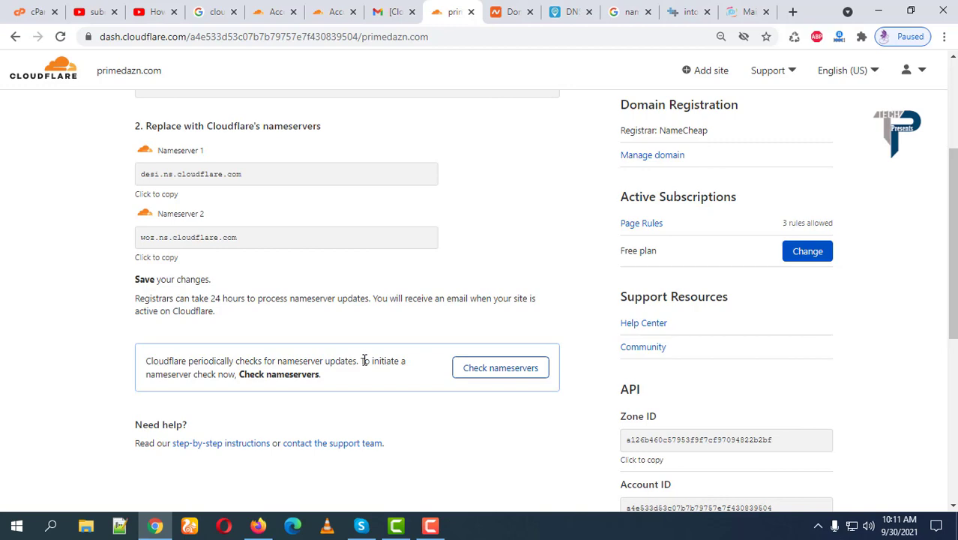
scroll(364, 360, "up", 1)
scroll(336, 370, "down", 3)
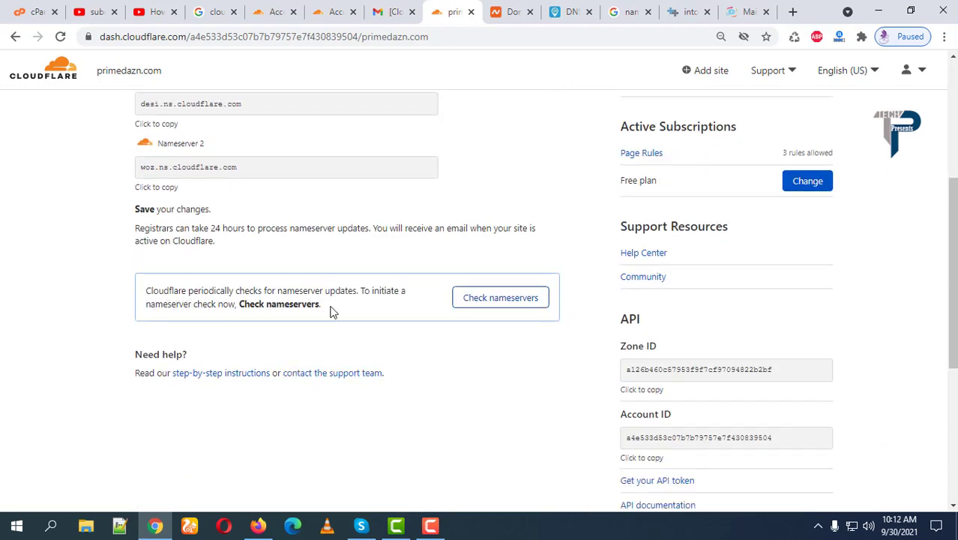
left_click(471, 306)
scroll(280, 321, "up", 3)
scroll(416, 372, "up", 1)
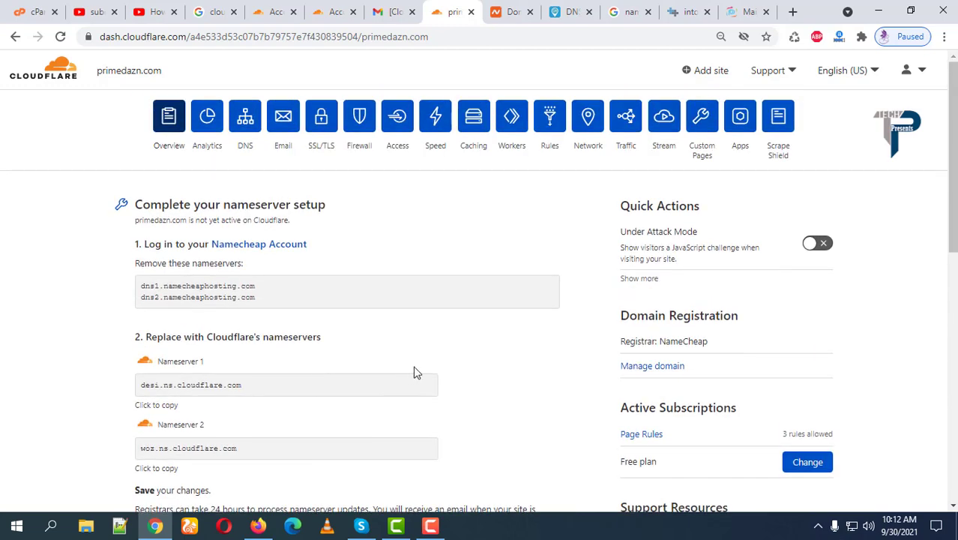
scroll(416, 374, "down", 7)
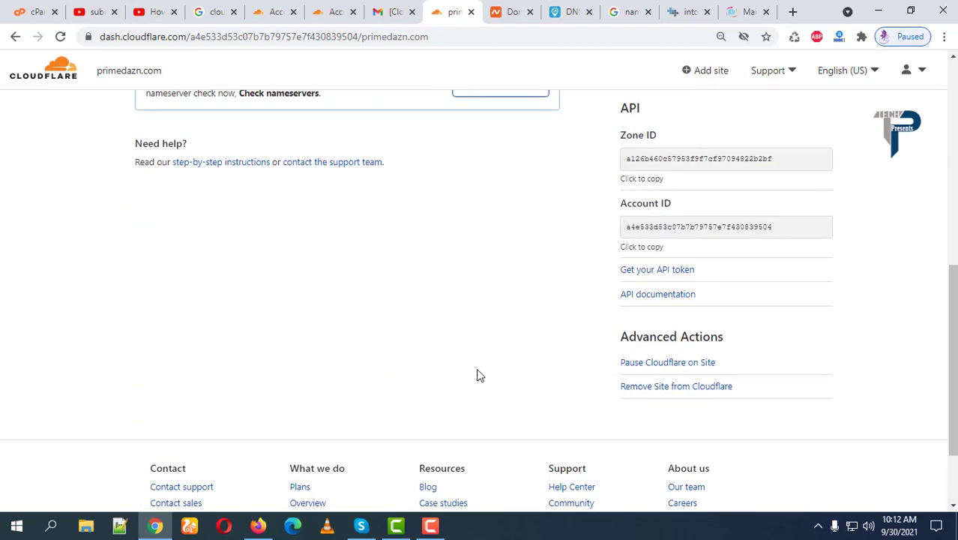
scroll(380, 349, "up", 4)
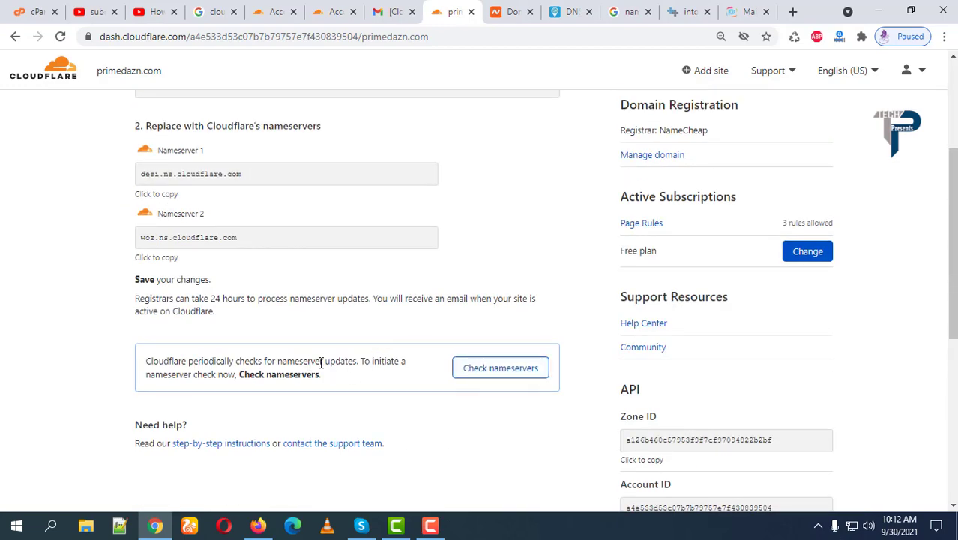
Step: Rerun the intoDNS report for primedazn.com and examine the nameserver records returned by the parent servers
left_click(349, 7)
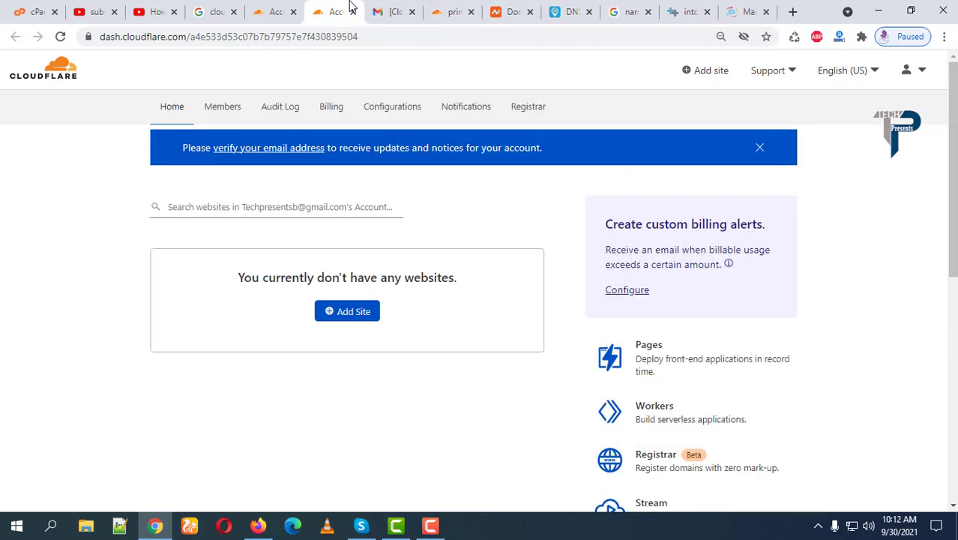
left_click(674, 9)
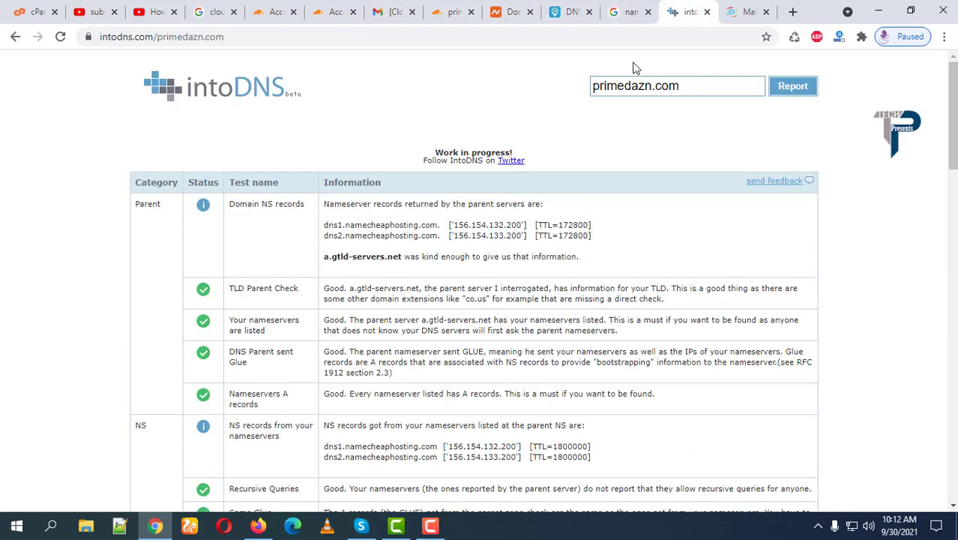
left_click(806, 88)
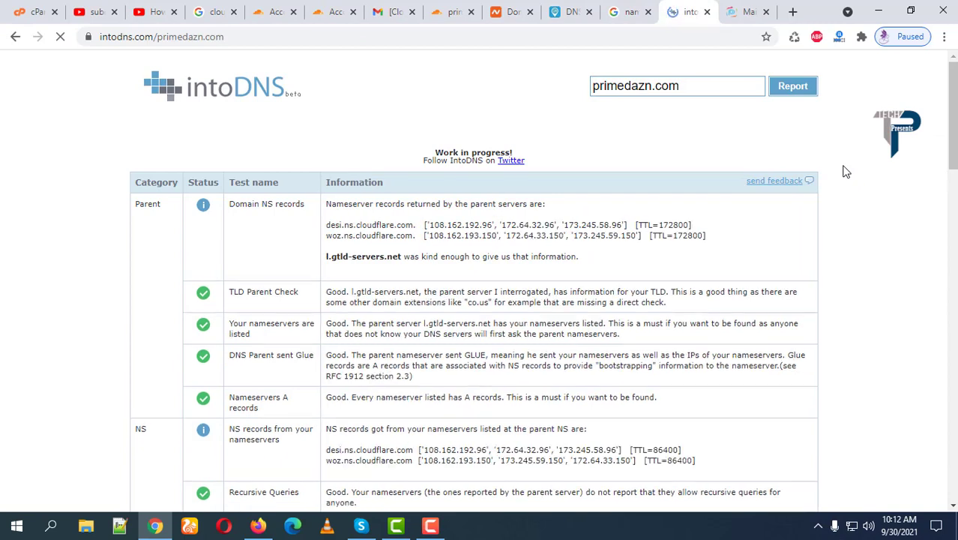
left_click_drag(708, 239, 326, 225)
left_click(342, 239)
left_click(748, 246)
left_click(343, 246)
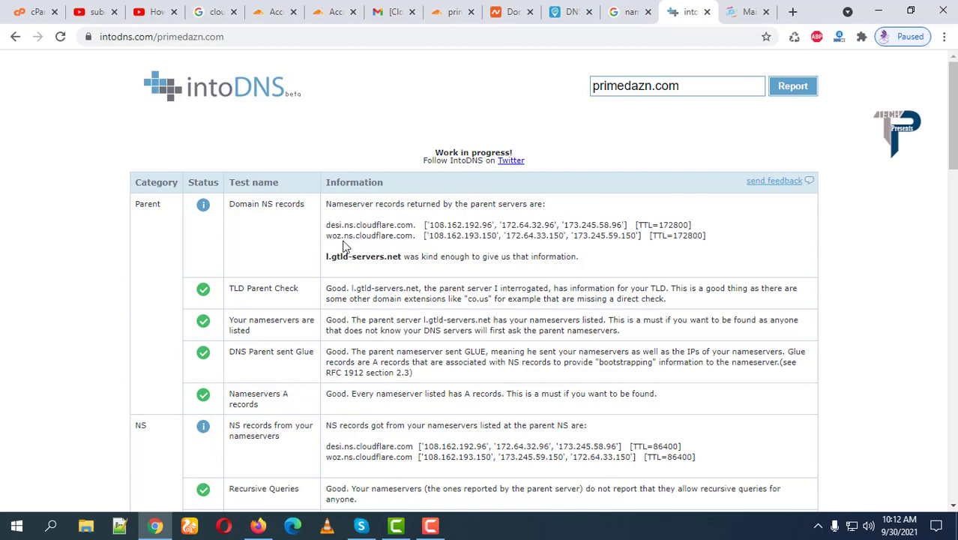
Step: Return to primedazn.com's Cloudflare overview, start a nameserver check, and read the notice about it
left_click(503, 9)
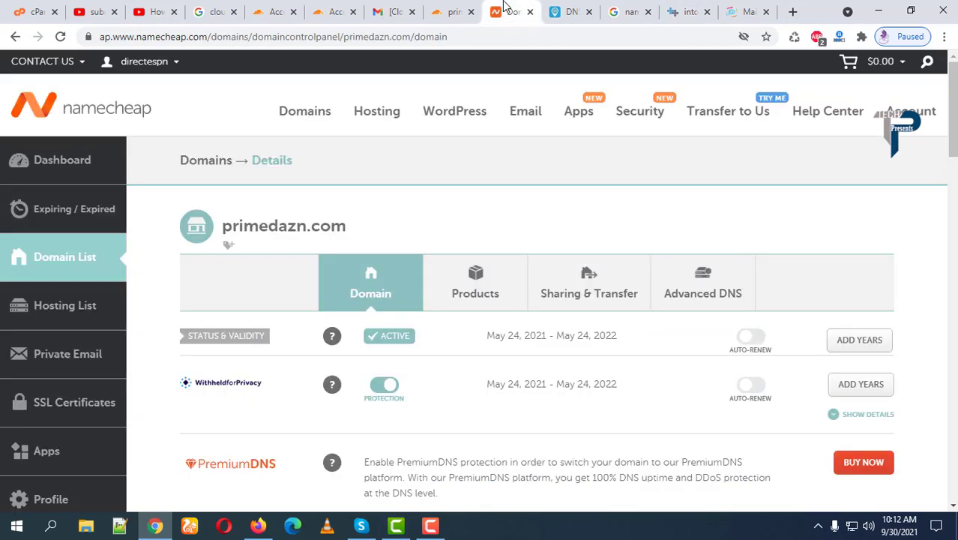
left_click(330, 11)
left_click(286, 10)
left_click(447, 10)
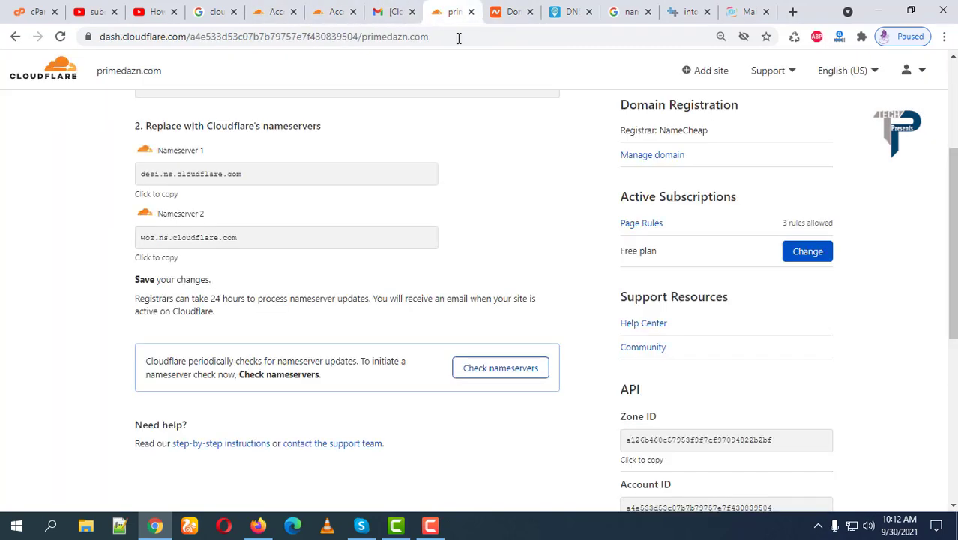
scroll(477, 370, "down", 3)
scroll(477, 370, "up", 3)
left_click(500, 369)
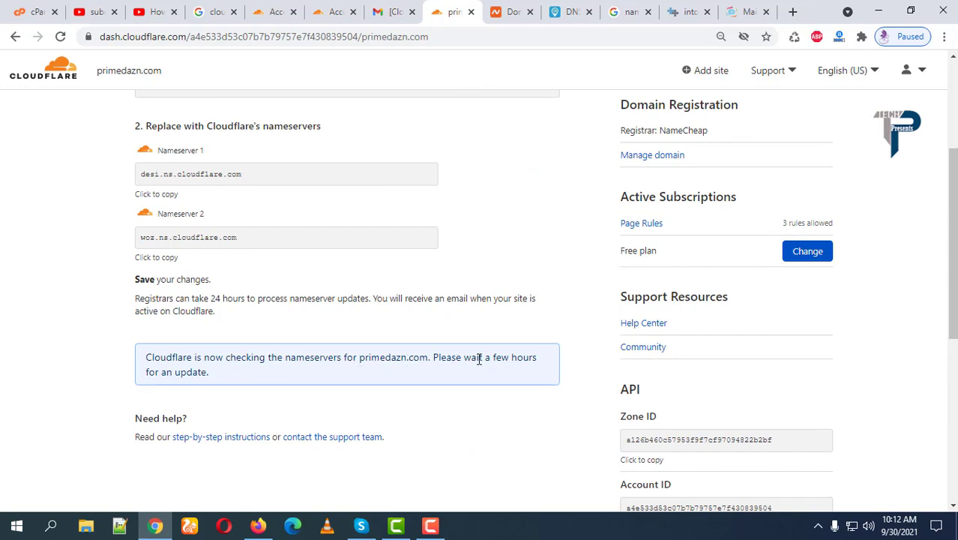
left_click_drag(537, 359, 428, 358)
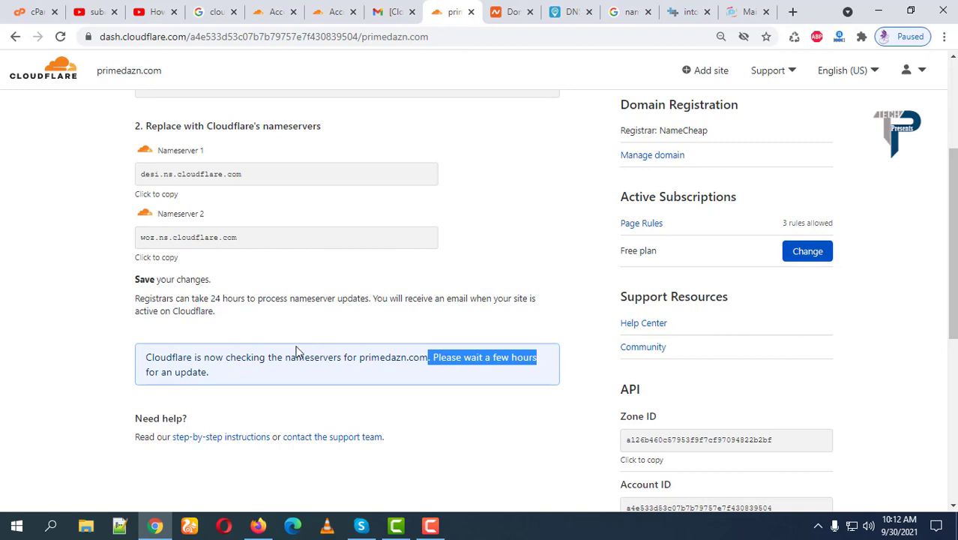
triple_click(310, 357)
left_click(355, 404)
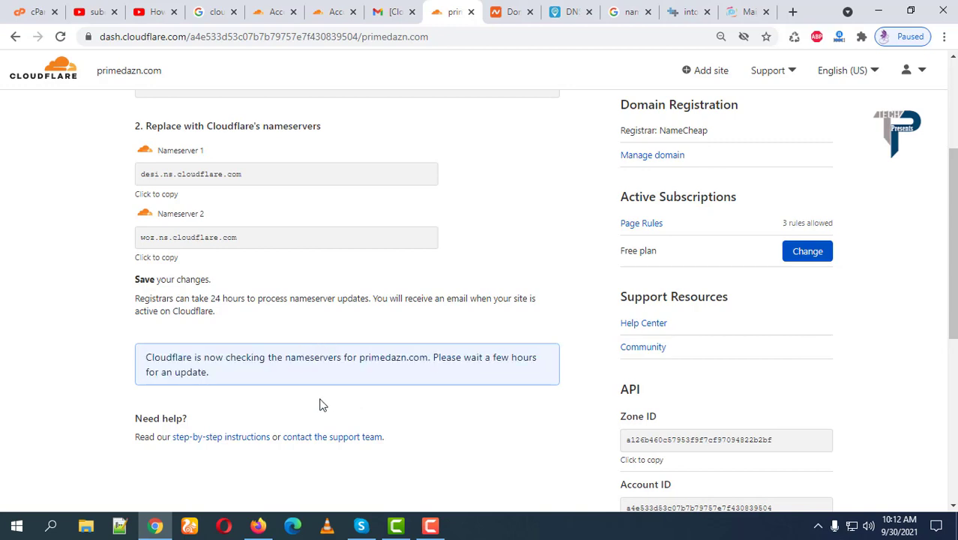
scroll(439, 355, "up", 3)
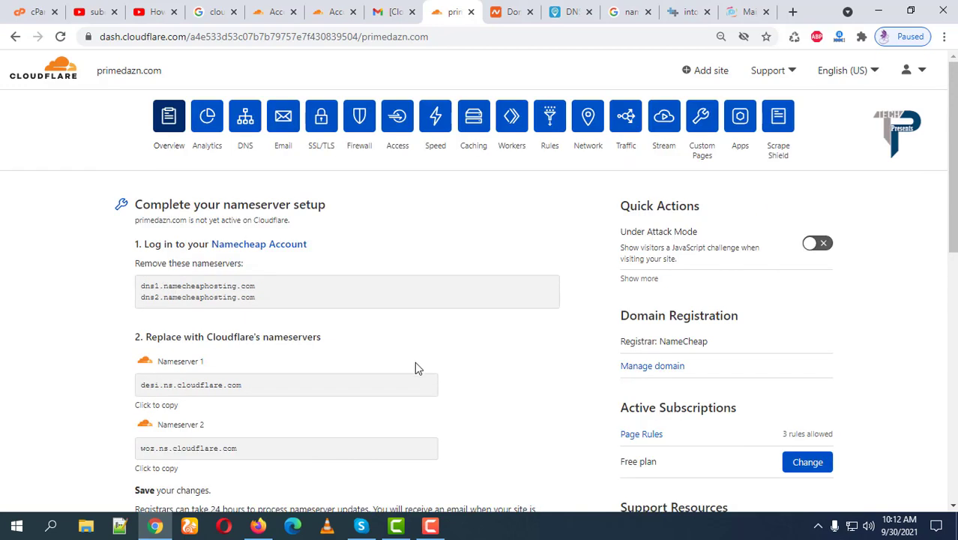
Step: Open primedazn.com's traffic analytics and look through the web traffic figures for the last 24 hours
left_click(209, 124)
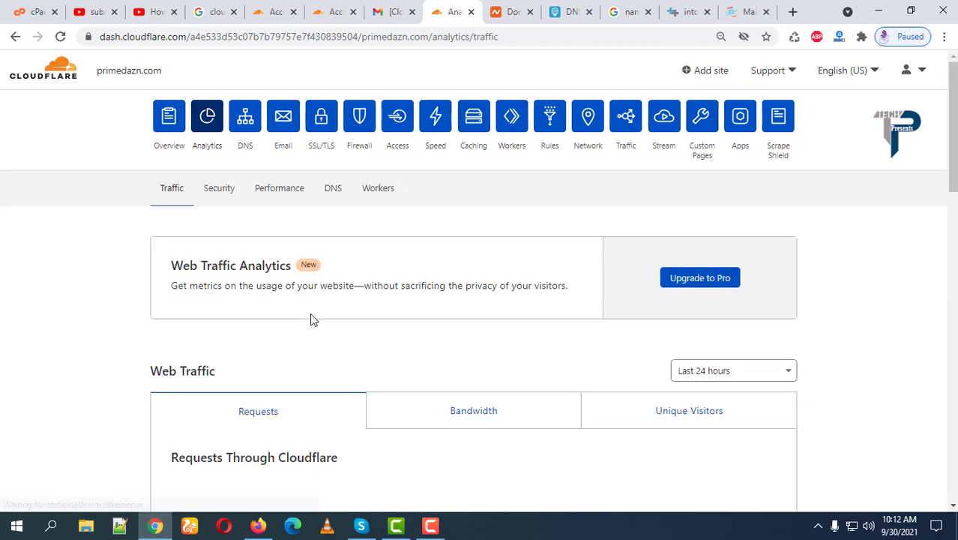
scroll(401, 332, "down", 3)
scroll(293, 336, "down", 3)
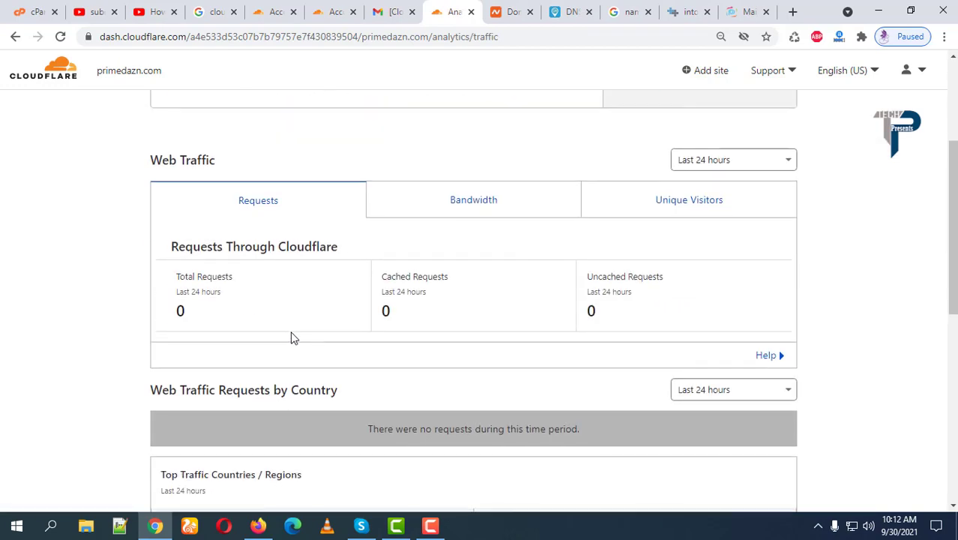
scroll(81, 275, "up", 3)
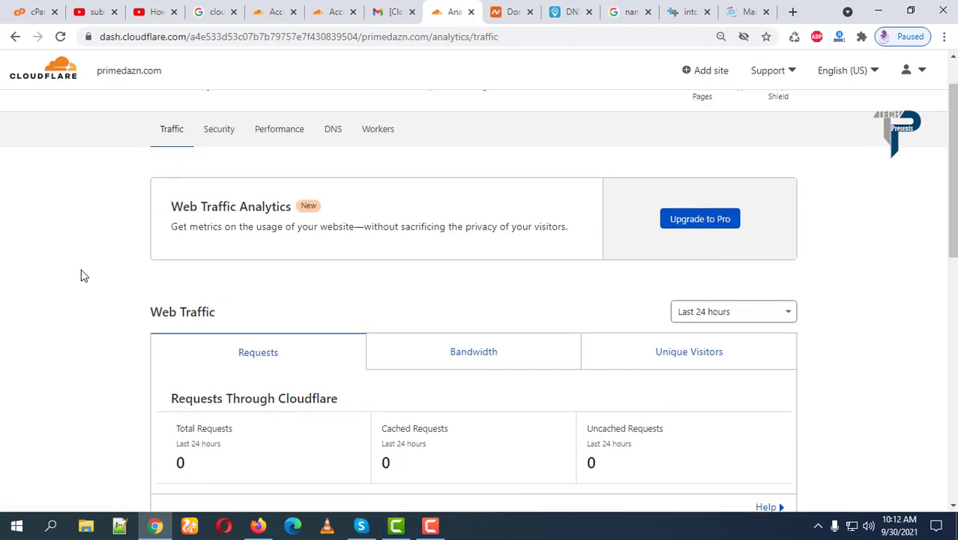
scroll(79, 282, "down", 1)
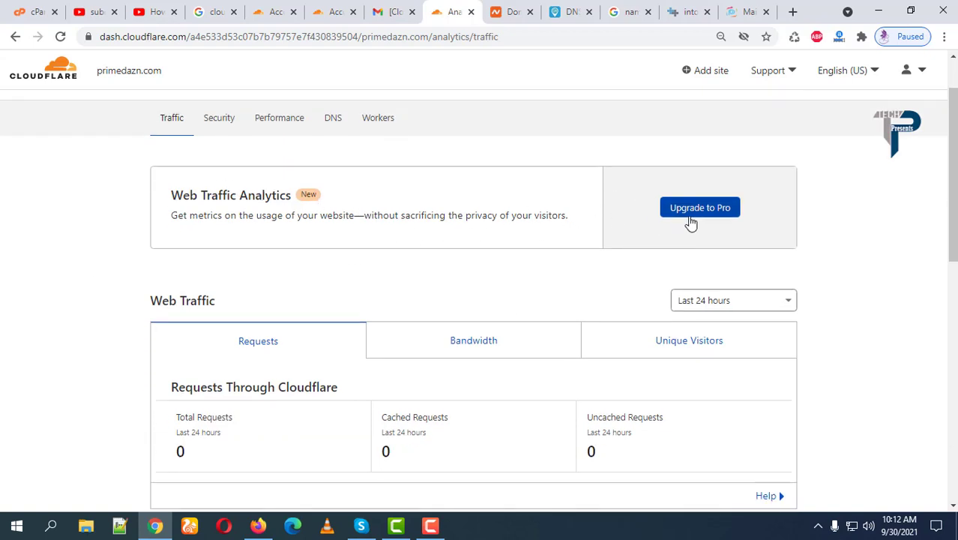
scroll(535, 325, "down", 7)
scroll(312, 319, "up", 8)
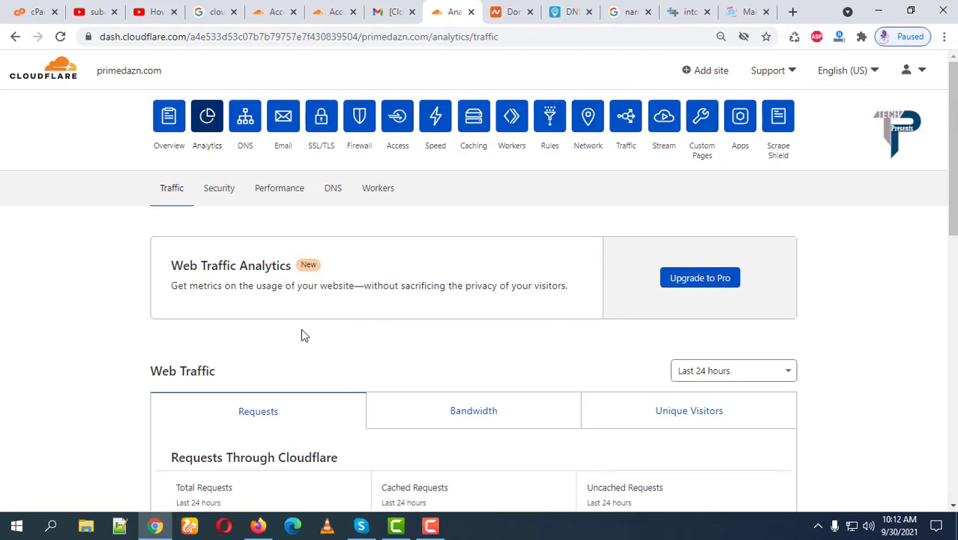
Step: Open DNS management for primedazn.com and look through its A, CNAME, MX, SRV and TXT records
left_click(240, 142)
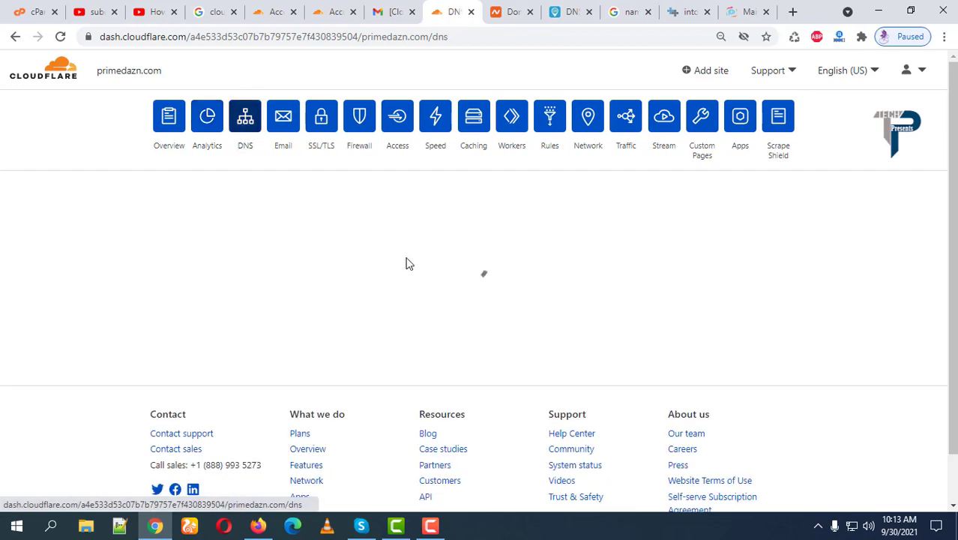
scroll(94, 274, "down", 5)
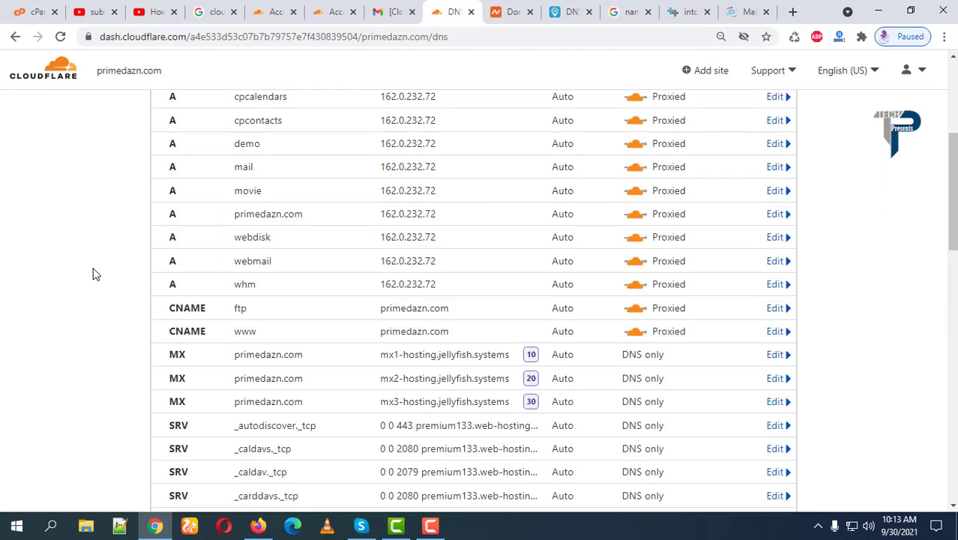
scroll(567, 355, "down", 1)
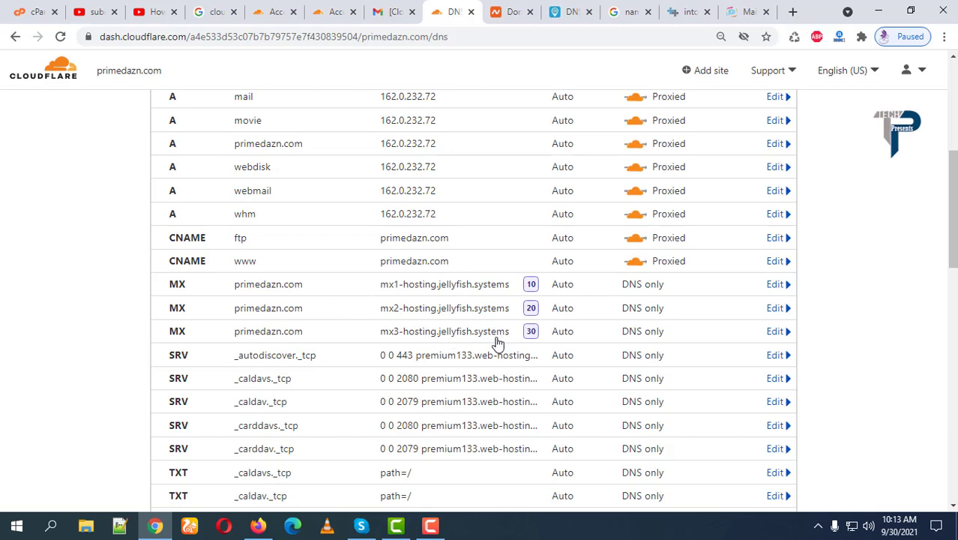
scroll(491, 353, "down", 3)
scroll(489, 353, "up", 7)
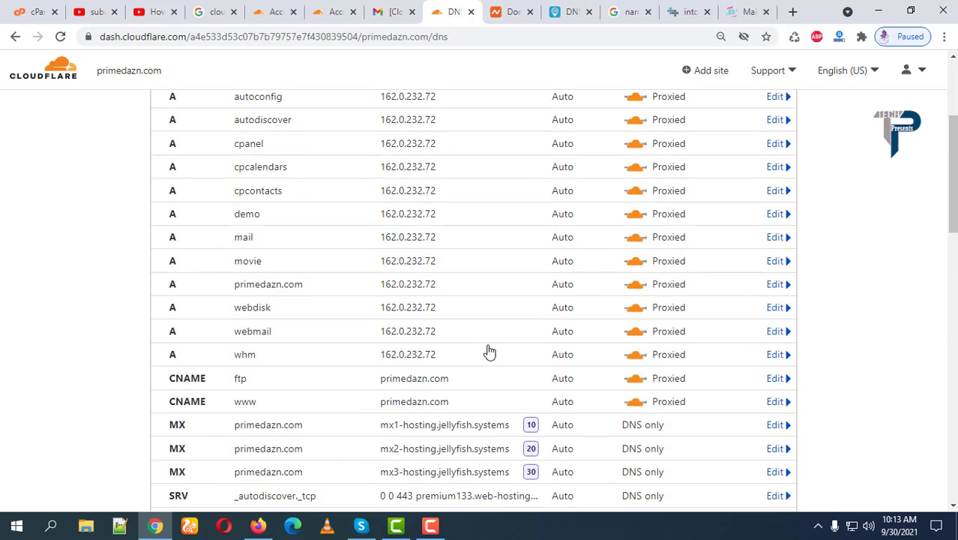
scroll(352, 269, "down", 10)
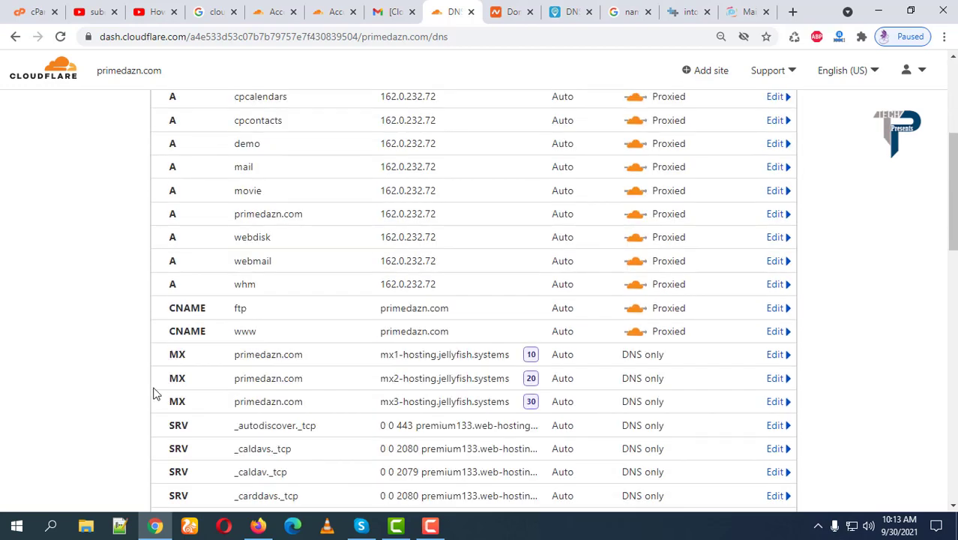
scroll(272, 319, "up", 10)
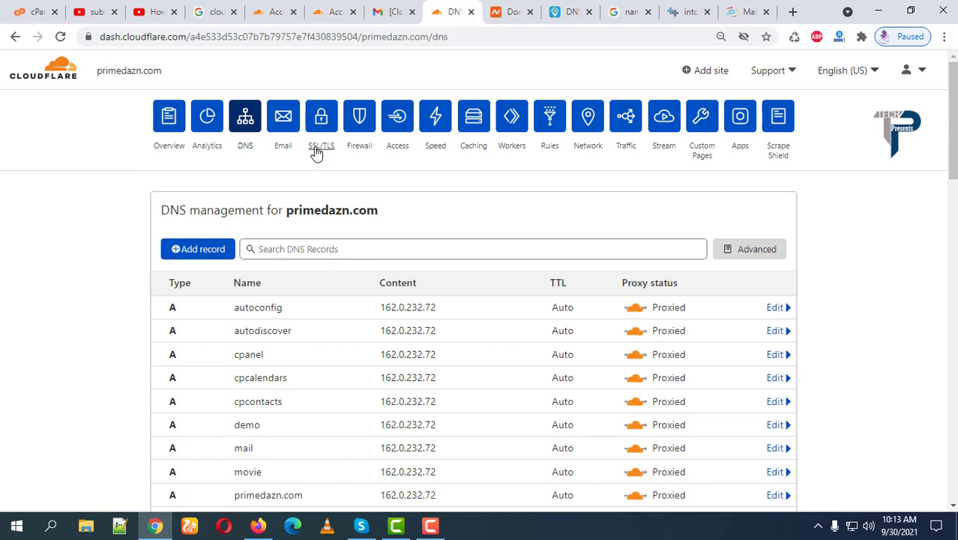
Step: Open primedazn.com's SSL/TLS overview and turn on the SSL/TLS Recommender
left_click(320, 118)
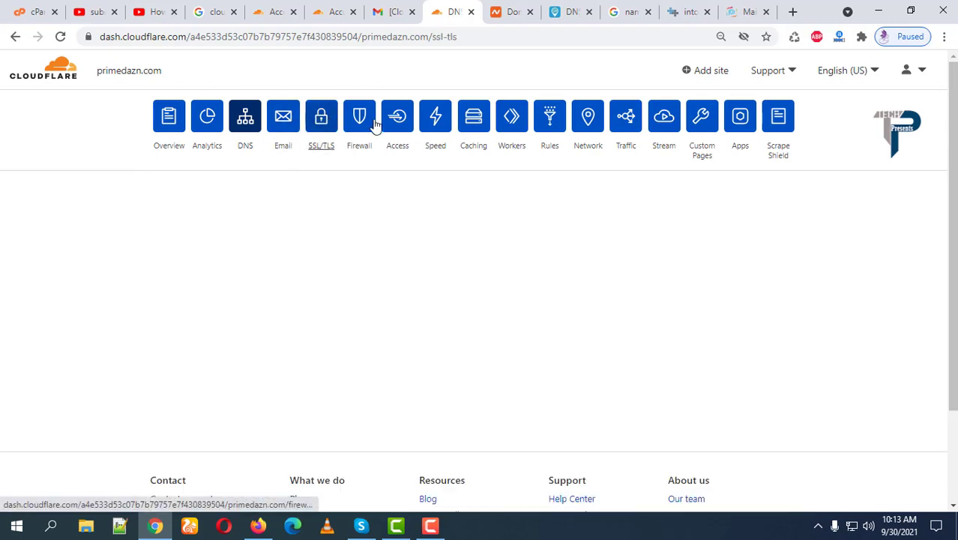
scroll(307, 306, "down", 3)
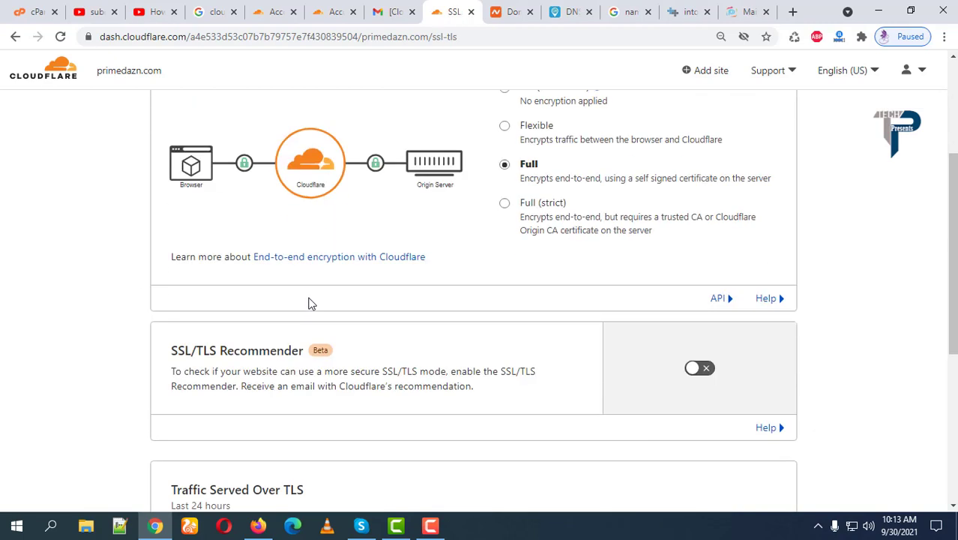
scroll(482, 326, "down", 3)
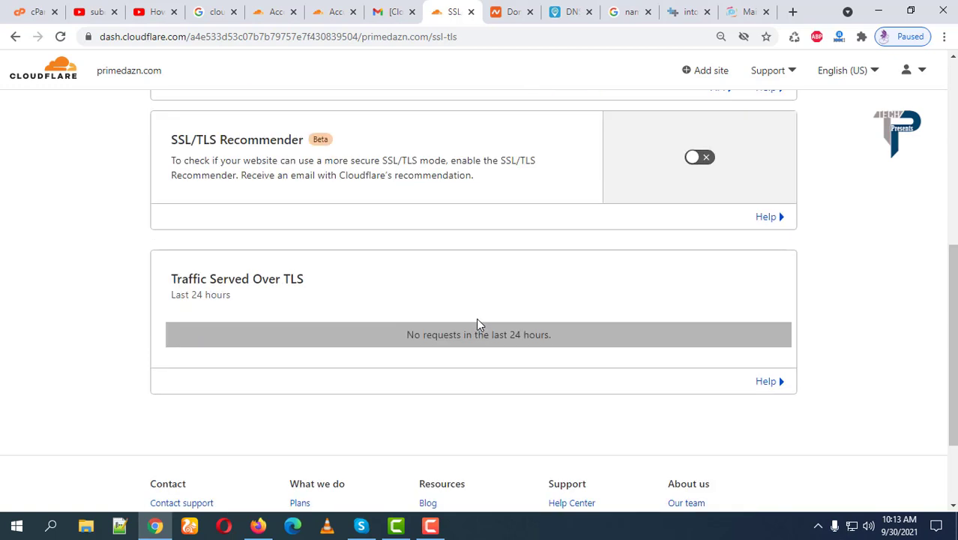
scroll(476, 318, "up", 1)
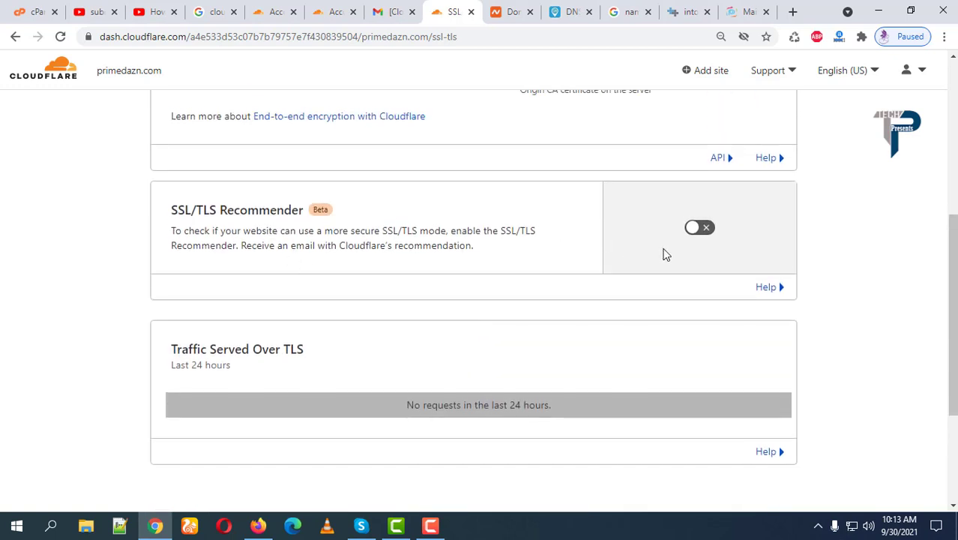
left_click(699, 227)
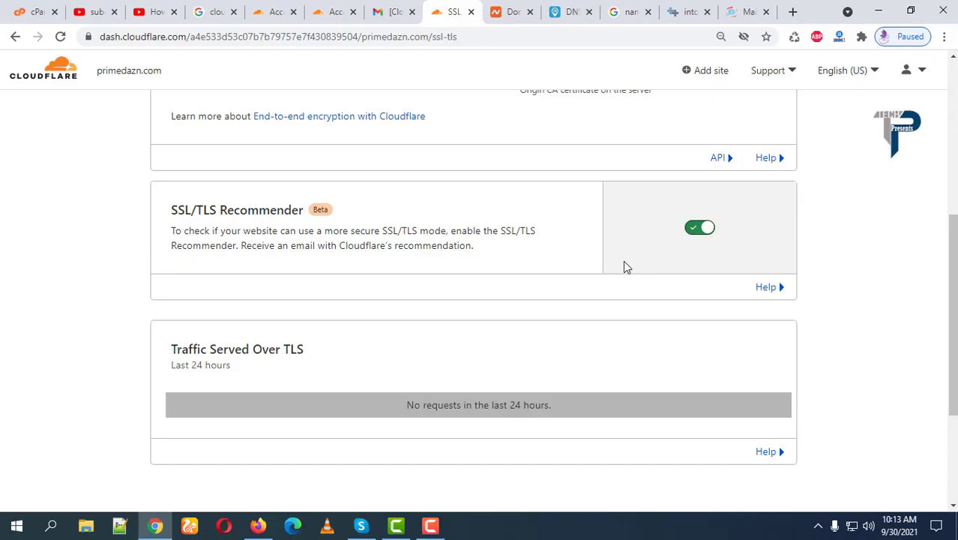
scroll(377, 290, "up", 5)
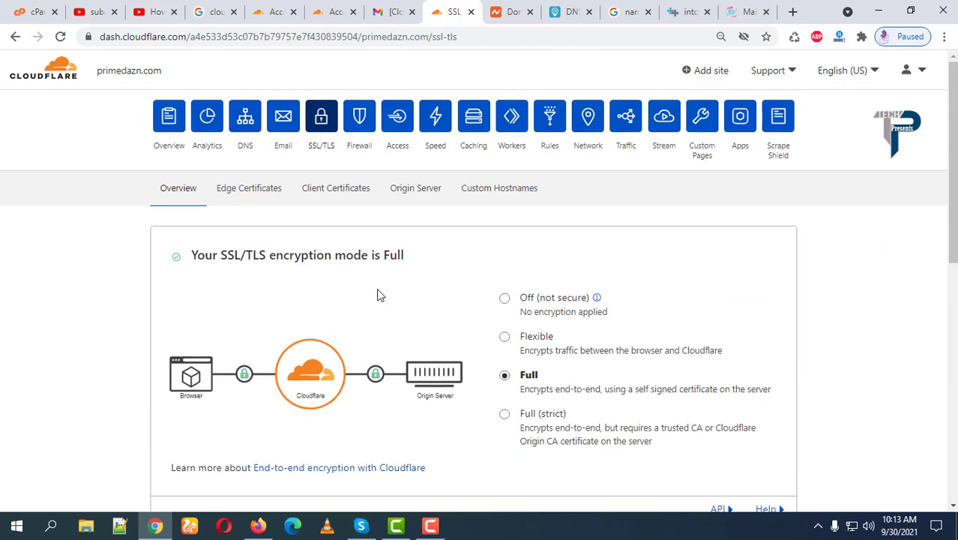
Step: Review the SSL/TLS encryption modes for primedazn.com and set the encryption mode to Flexible
scroll(377, 300, "down", 4)
scroll(372, 316, "up", 3)
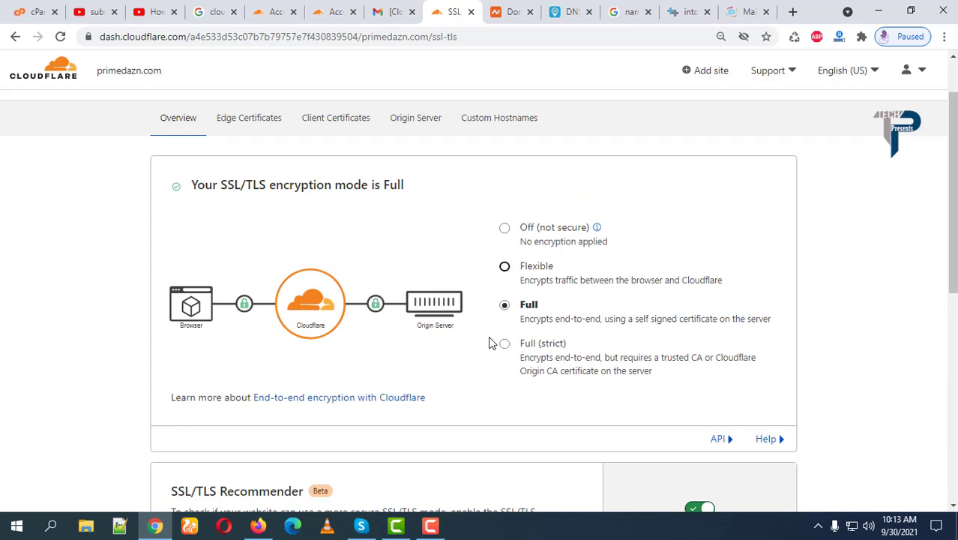
scroll(488, 341, "down", 2)
scroll(488, 340, "up", 1)
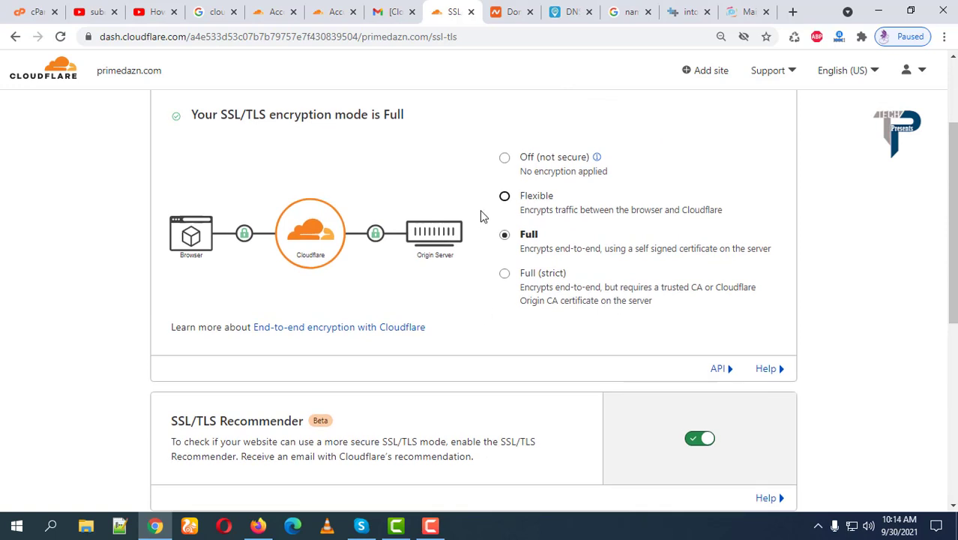
left_click(505, 197)
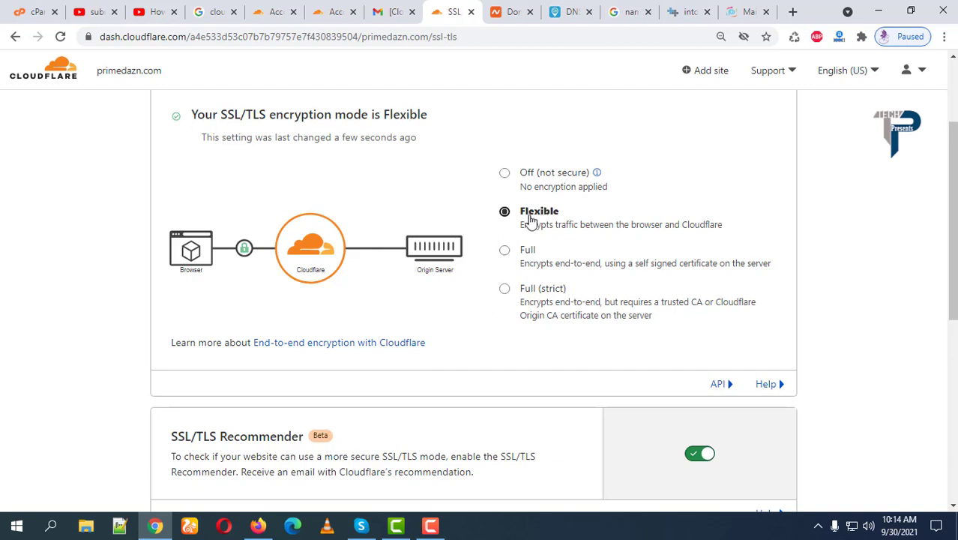
Step: Open the Page Rules for primedazn.com, read the description, and start creating a new page rule
scroll(449, 331, "down", 4)
scroll(449, 332, "up", 6)
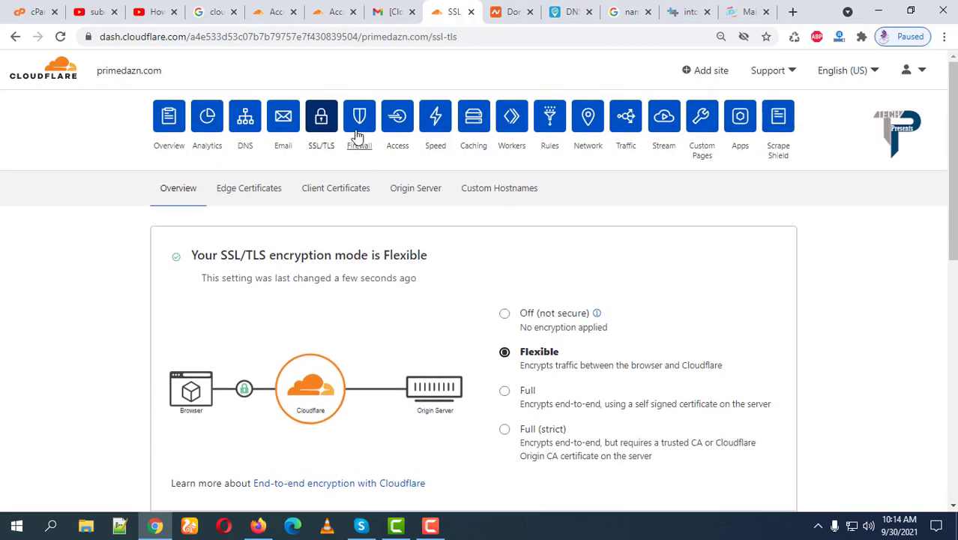
left_click(549, 119)
scroll(498, 322, "down", 2)
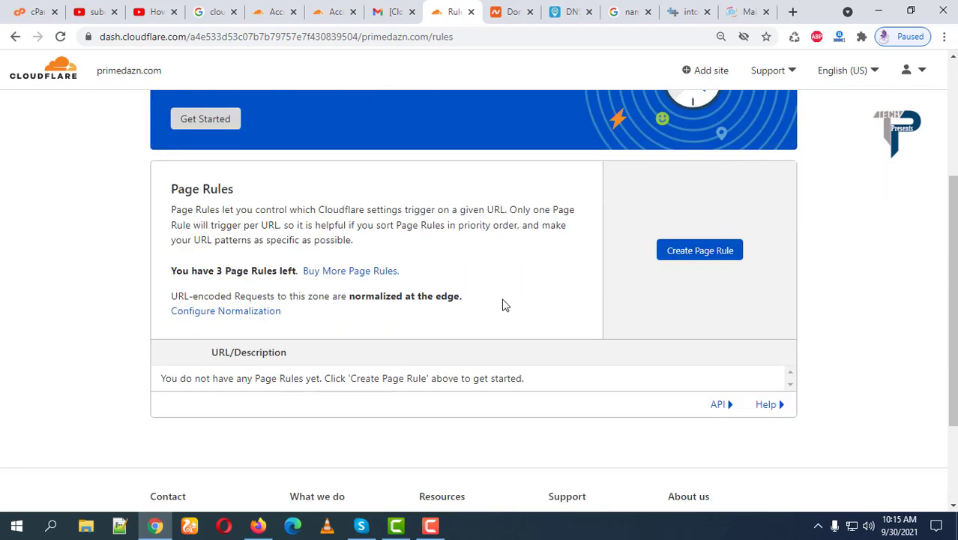
scroll(520, 296, "up", 3)
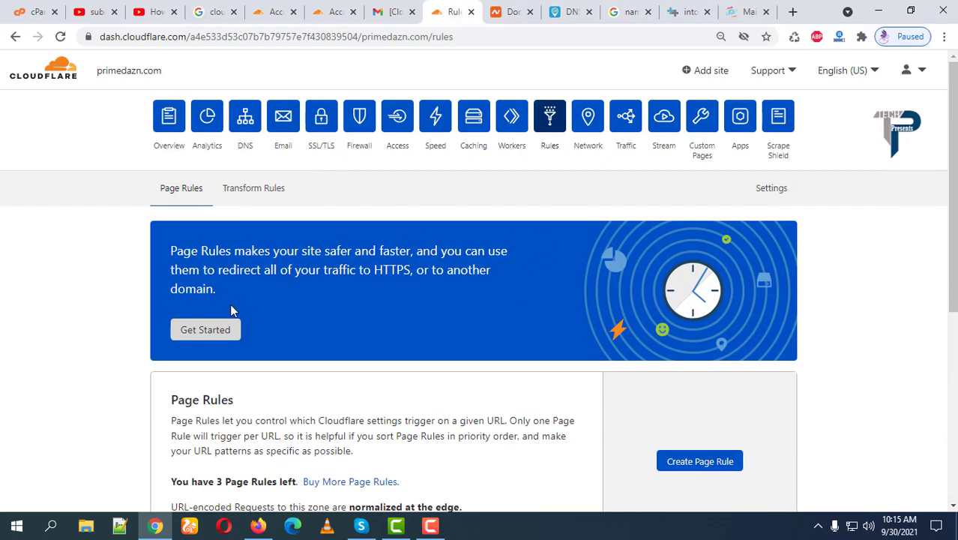
scroll(535, 359, "down", 2)
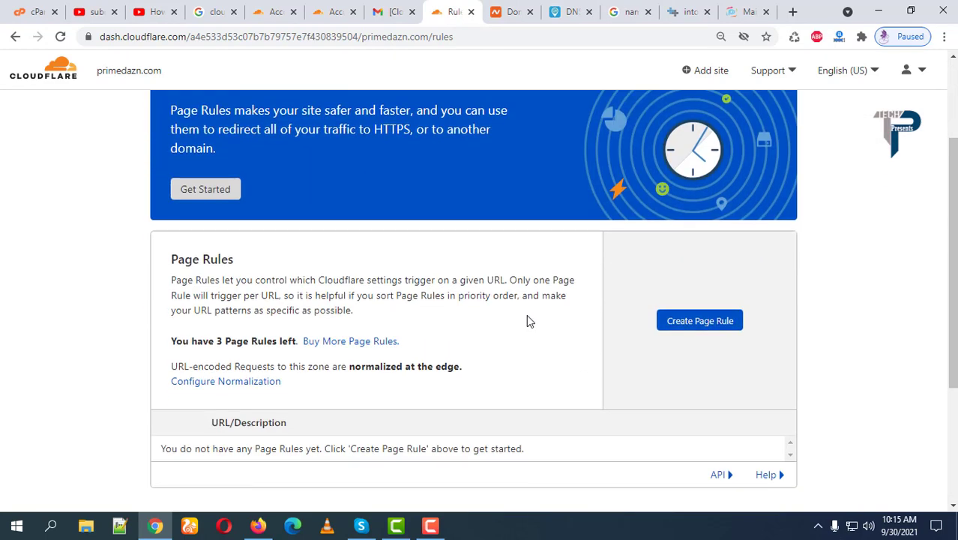
left_click(700, 321)
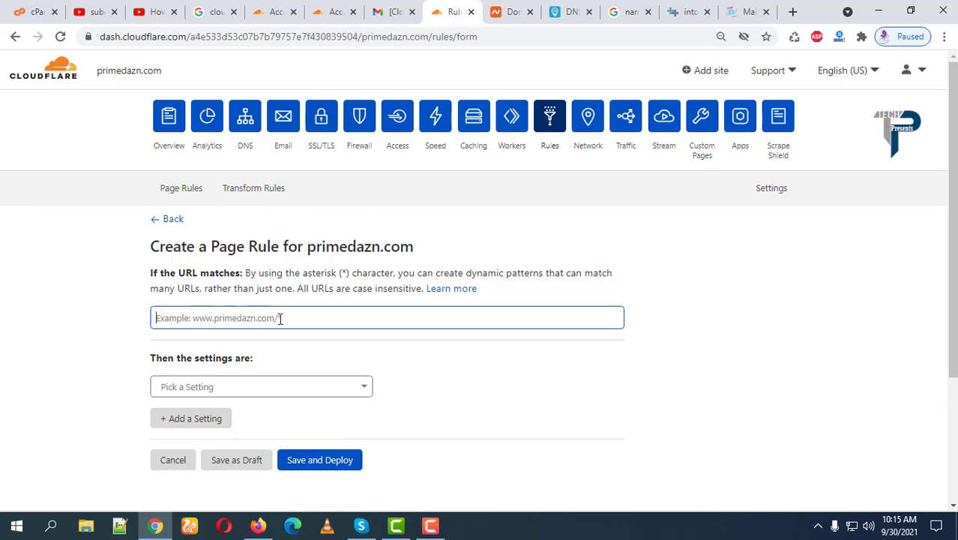
Step: Copy the domain primedazn.com from the live site's address and paste it as the page rule's URL pattern
left_click(743, 12)
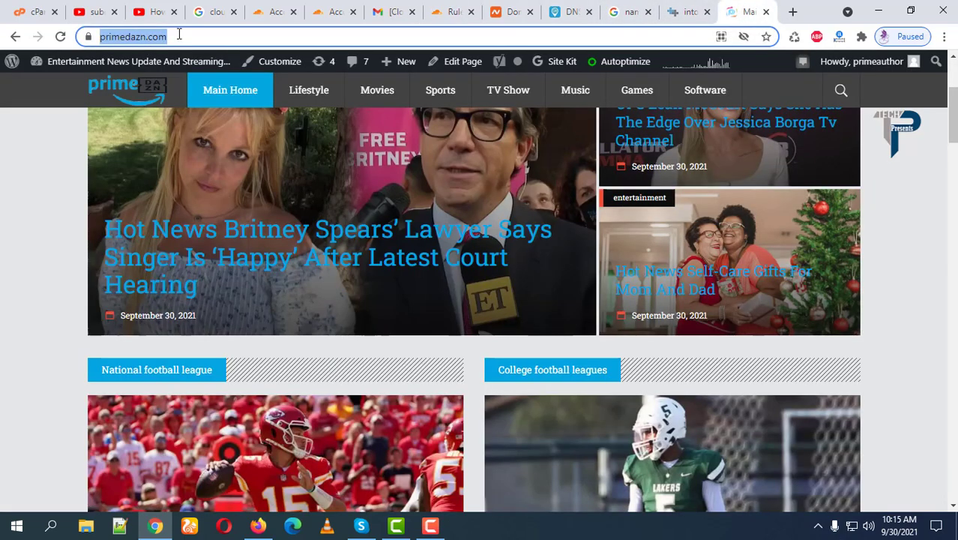
left_click(208, 38)
left_click_drag(209, 37, 132, 38)
key("ctrl+c")
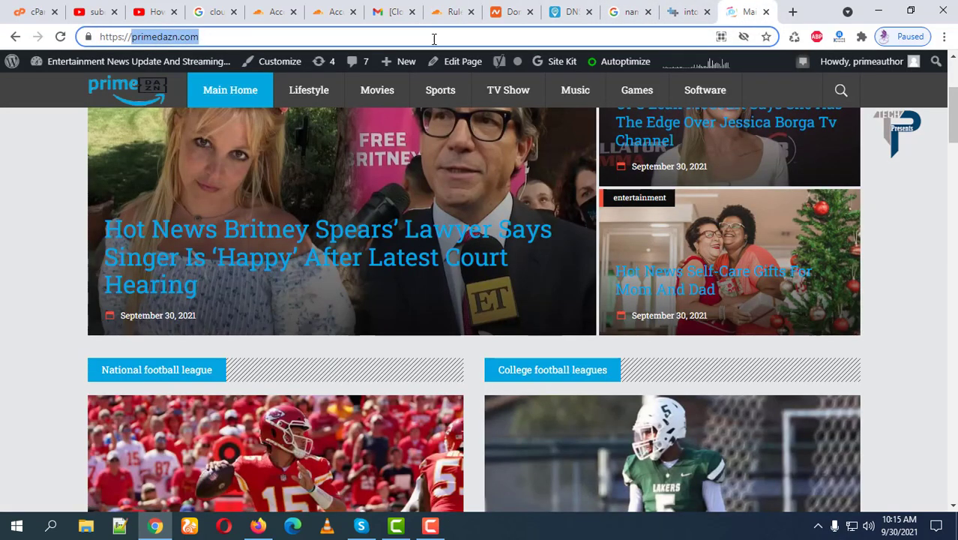
left_click(684, 11)
left_click(512, 11)
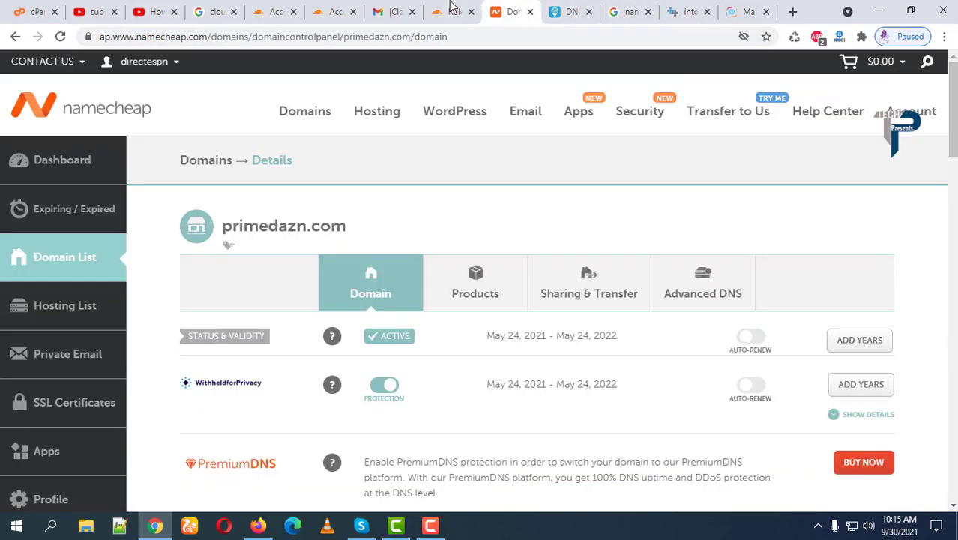
left_click(452, 11)
key("ctrl+v")
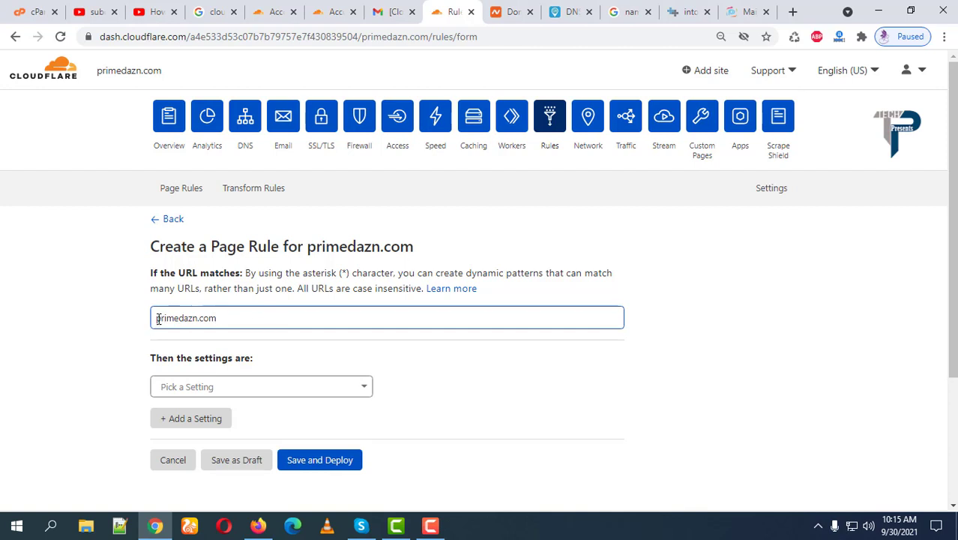
Step: Extend the page rule's URL pattern with asterisk wildcards to read *.primedazn.com/*
type(".")
double_click(344, 273)
key("ctrl+c")
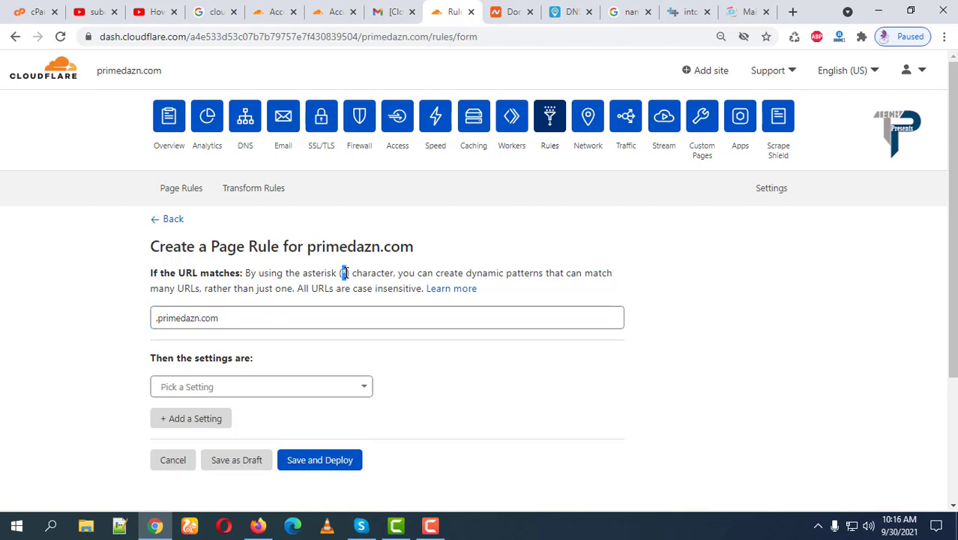
left_click(154, 318)
key("ctrl+v")
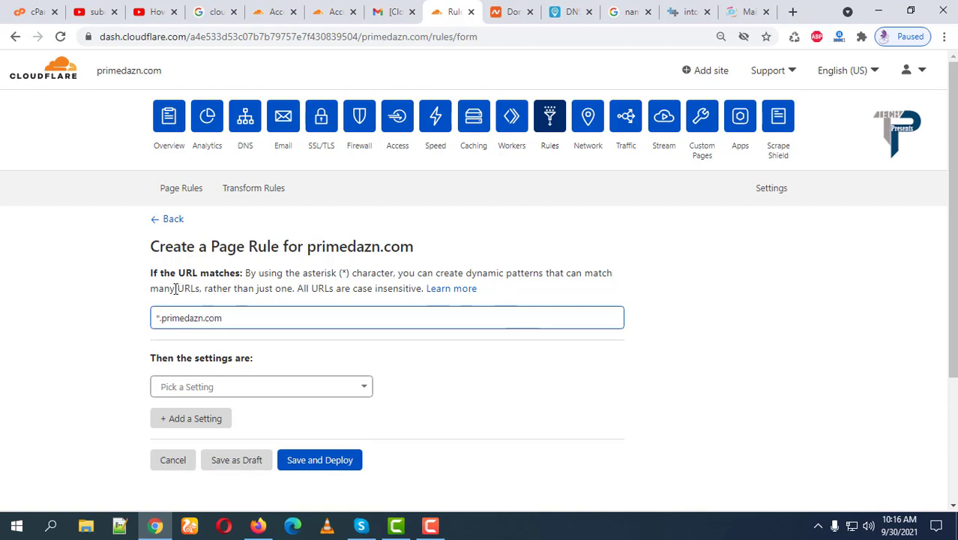
left_click(223, 319)
left_click_drag(222, 320, 170, 318)
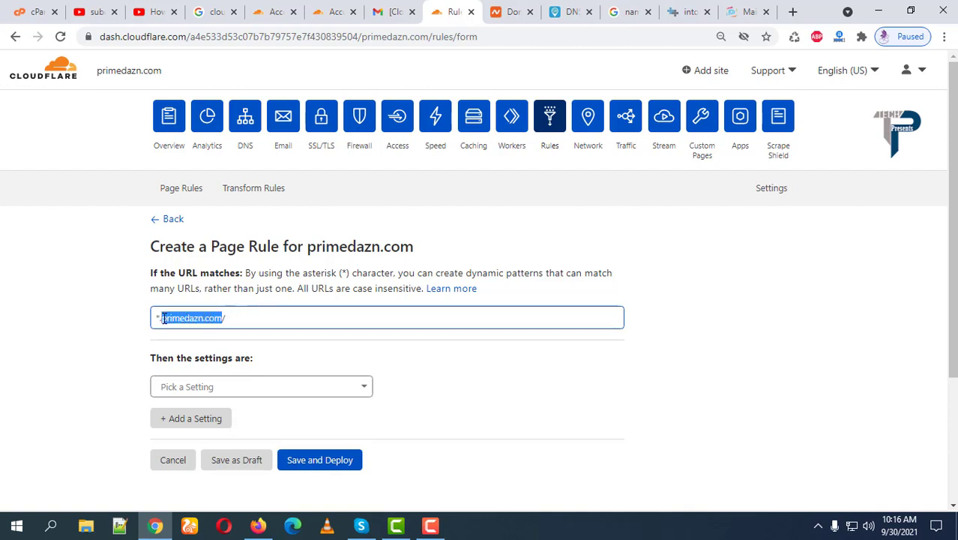
left_click(161, 320)
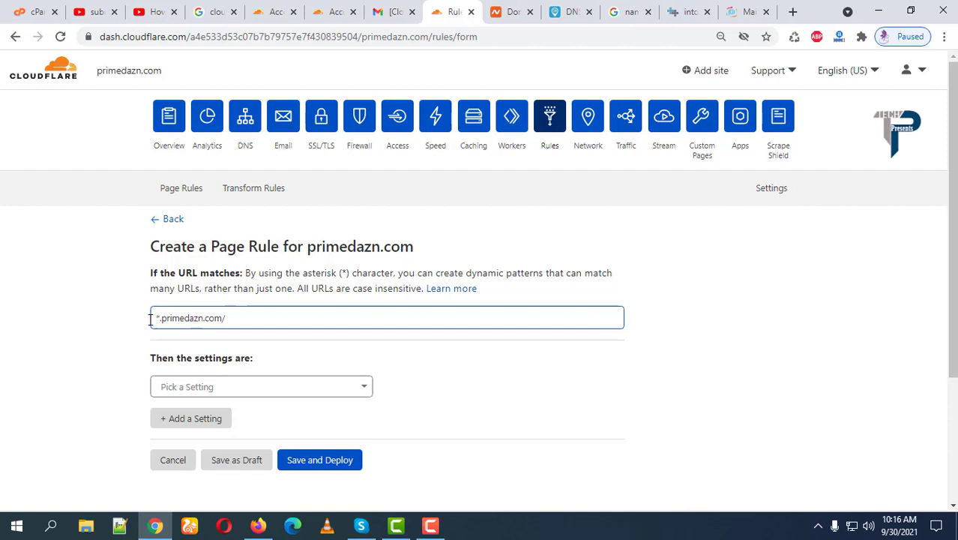
left_click(229, 321)
Step: Add an SSL setting to the page rule and set it to Flexible
left_click(362, 385)
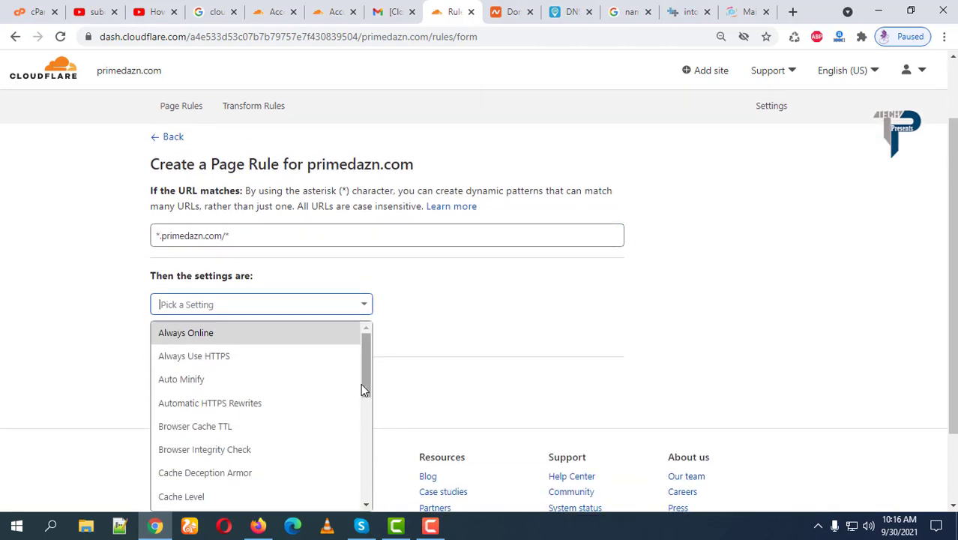
scroll(240, 404, "down", 3)
scroll(236, 411, "down", 2)
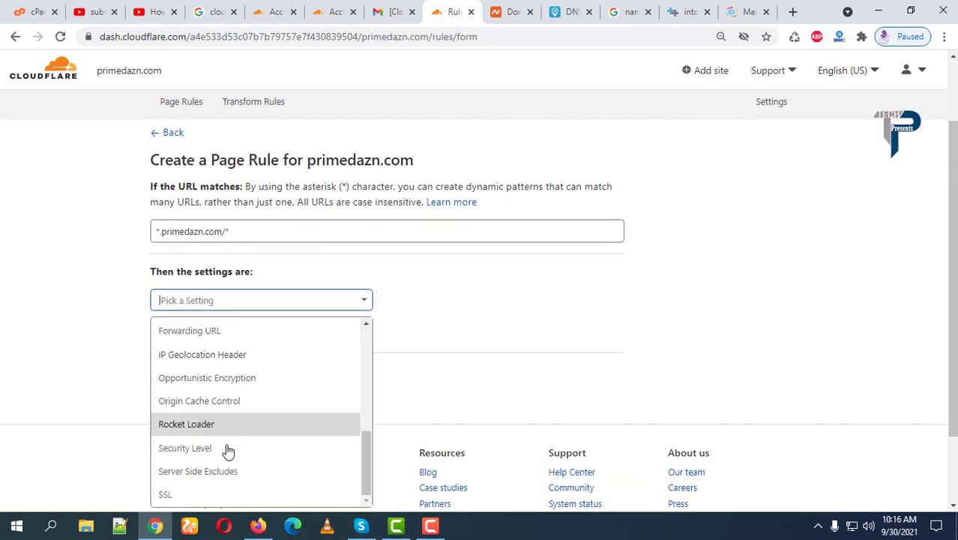
left_click(221, 494)
left_click(521, 299)
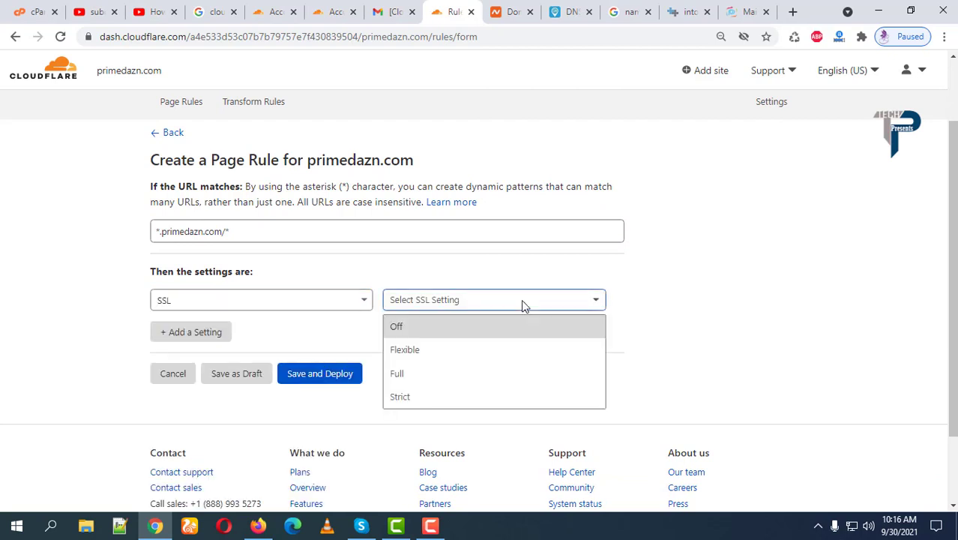
left_click(491, 356)
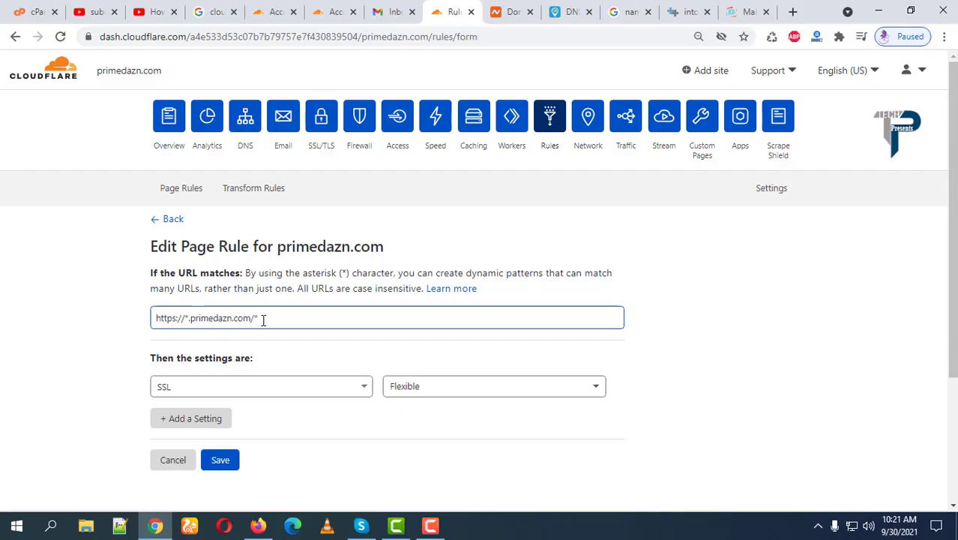
left_click_drag(262, 319, 103, 323)
left_click_drag(277, 312, 113, 314)
left_click(109, 330)
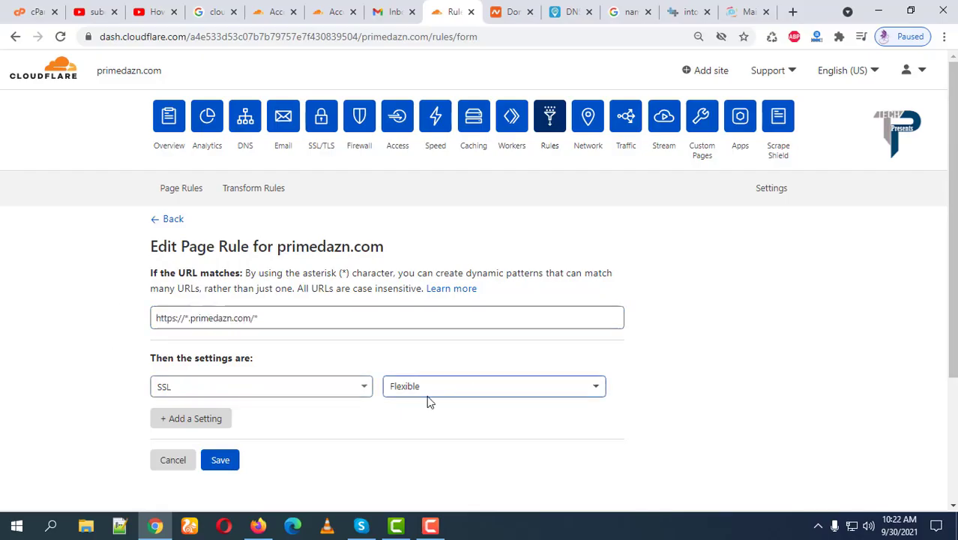
left_click(221, 459)
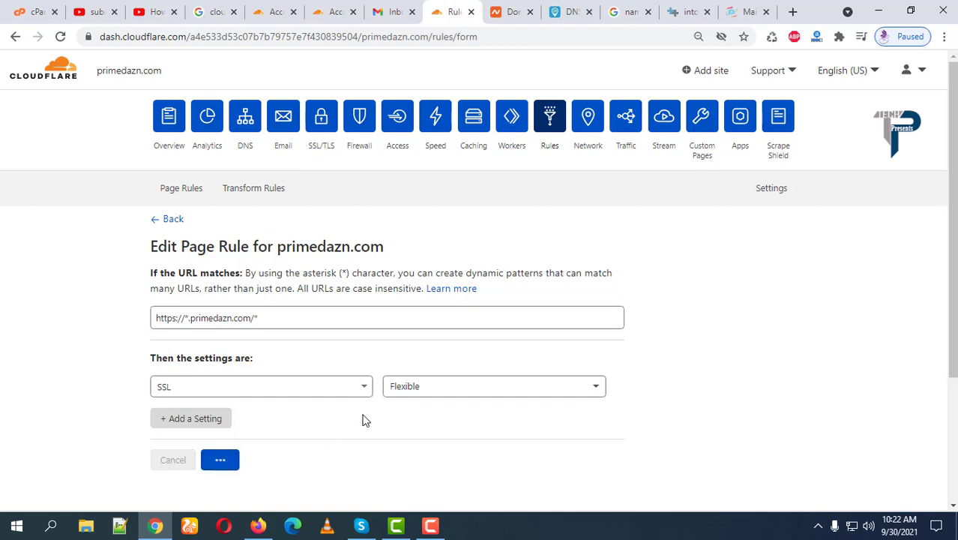
scroll(363, 419, "down", 4)
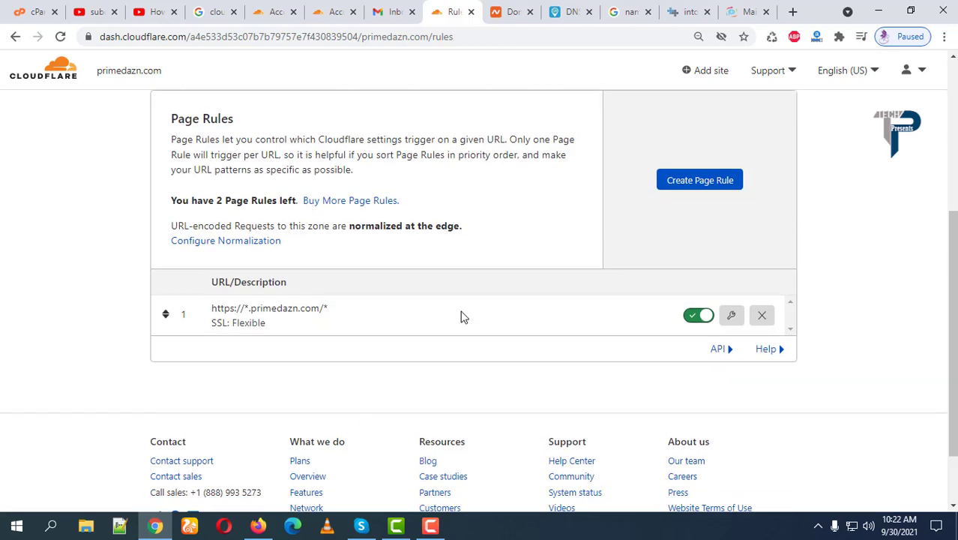
scroll(480, 360, "up", 5)
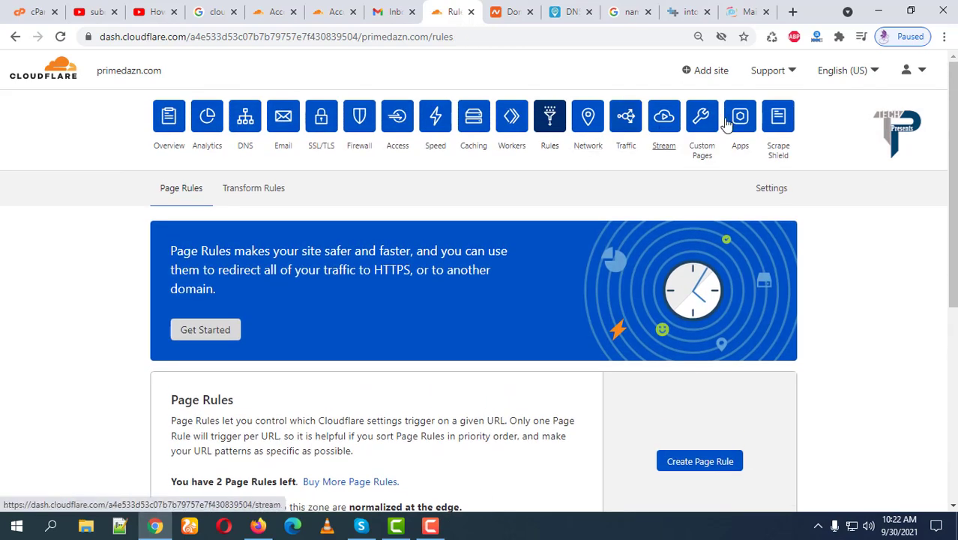
scroll(422, 353, "down", 4)
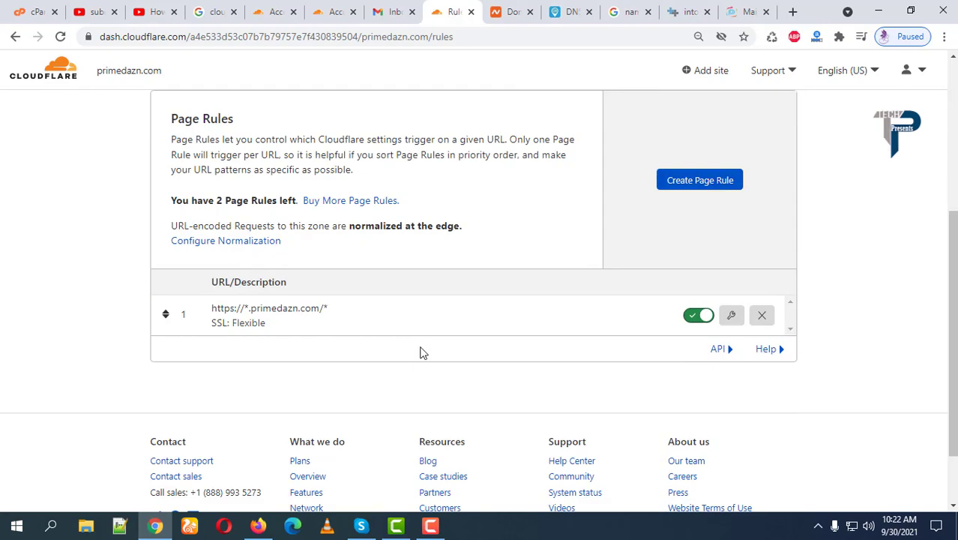
scroll(422, 353, "up", 4)
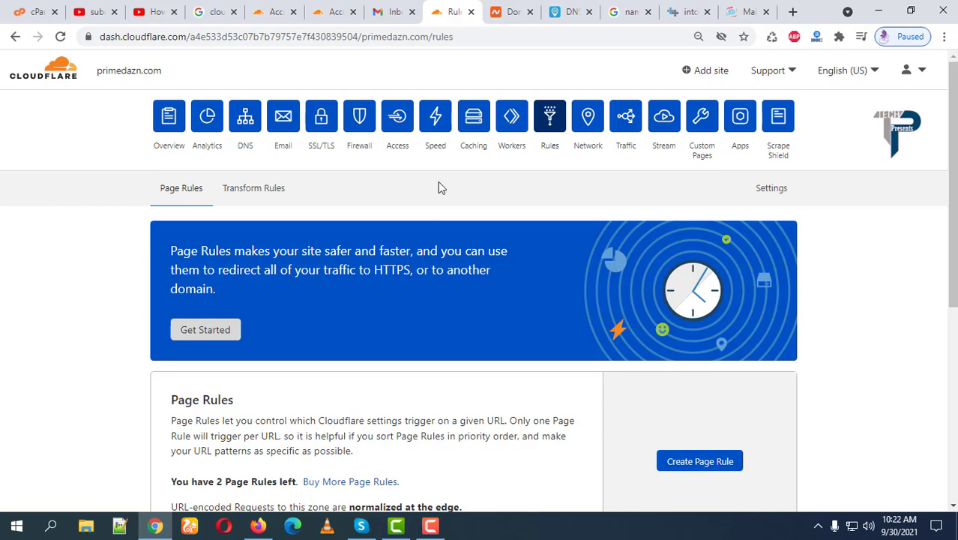
scroll(404, 415, "down", 2)
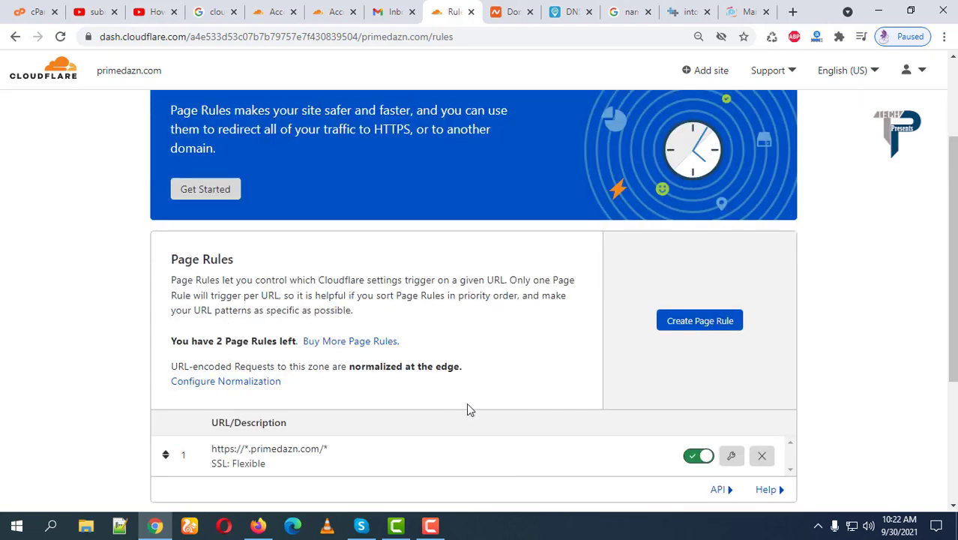
scroll(468, 409, "up", 2)
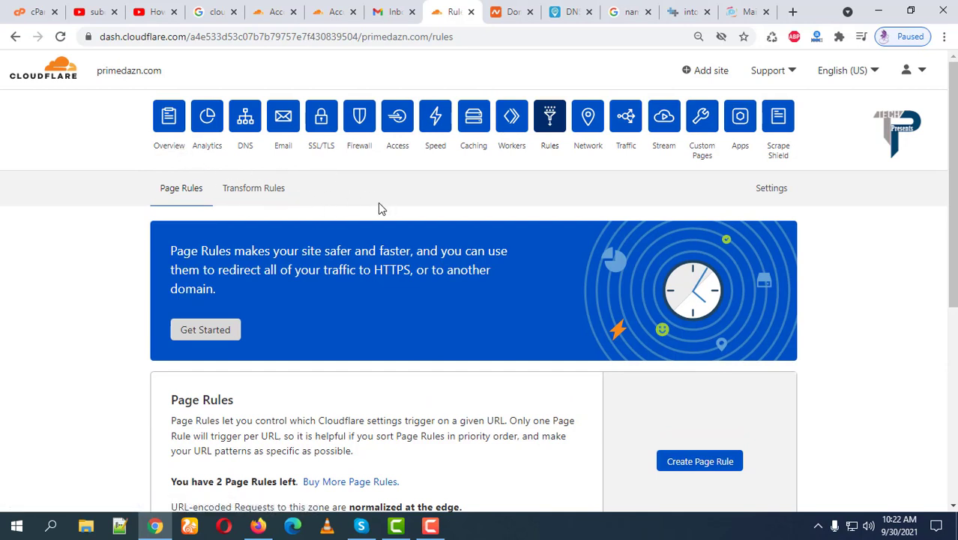
Step: Return to primedazn.com's Cloudflare overview and look through the nameserver setup instructions
left_click(155, 148)
scroll(494, 298, "down", 6)
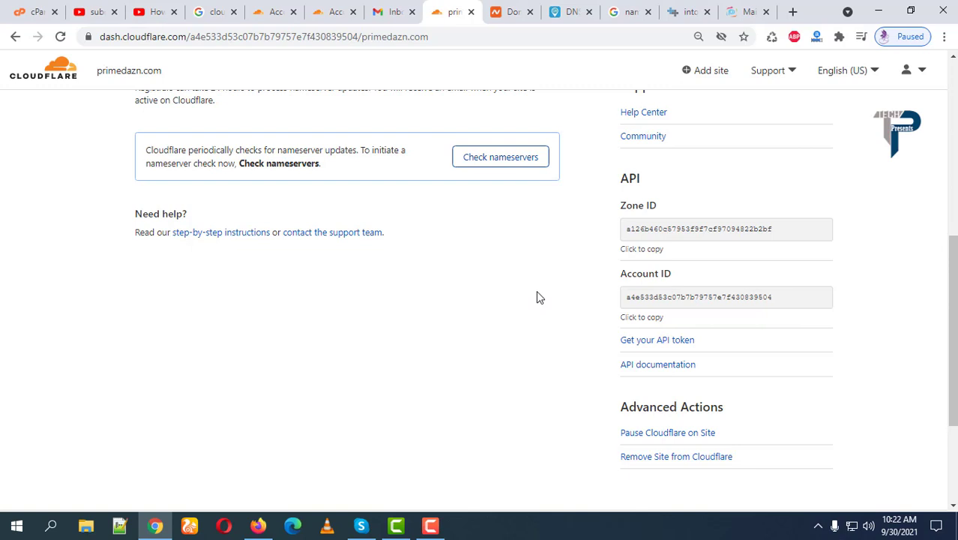
scroll(537, 298, "up", 6)
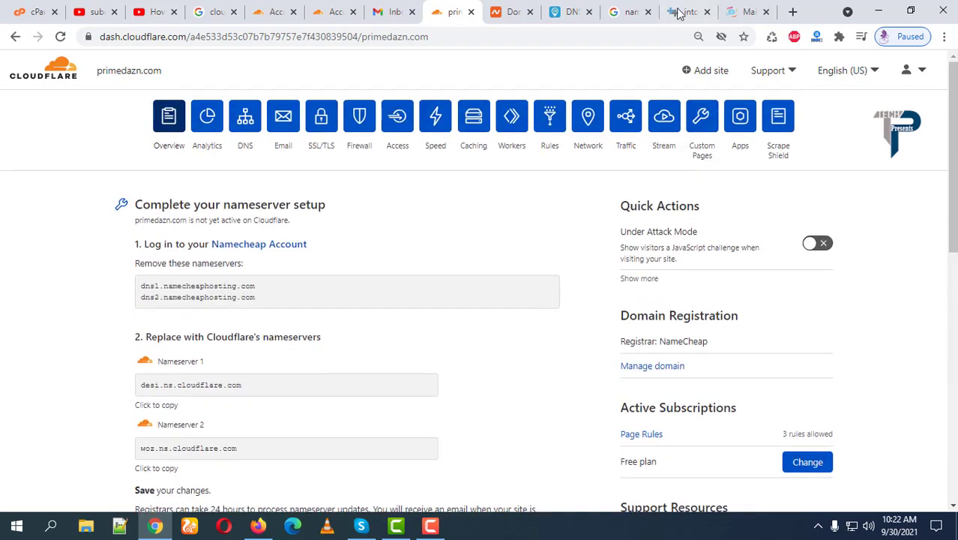
Step: Switch to the primedazn.com site and open its WordPress admin dashboard
left_click(748, 9)
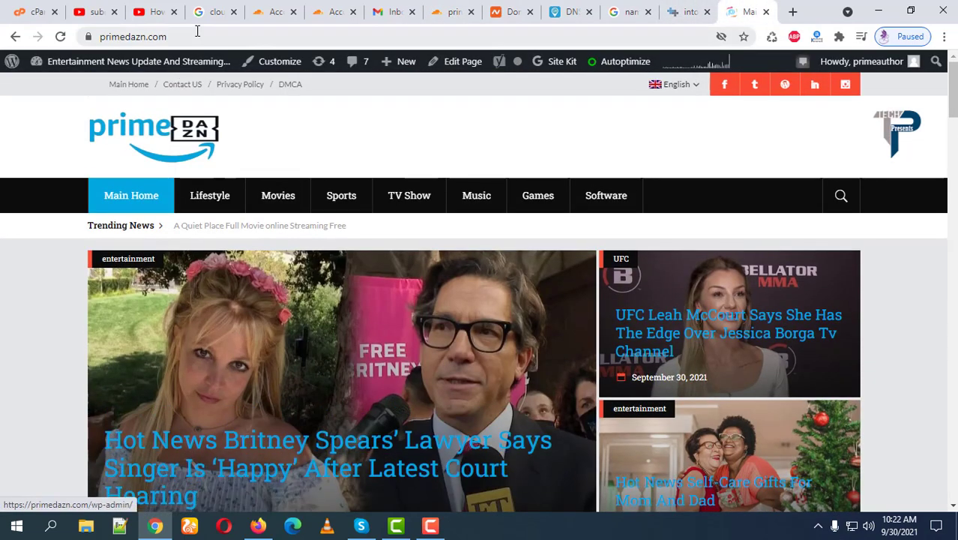
left_click(272, 37)
left_click(272, 37)
mouse_move(71, 64)
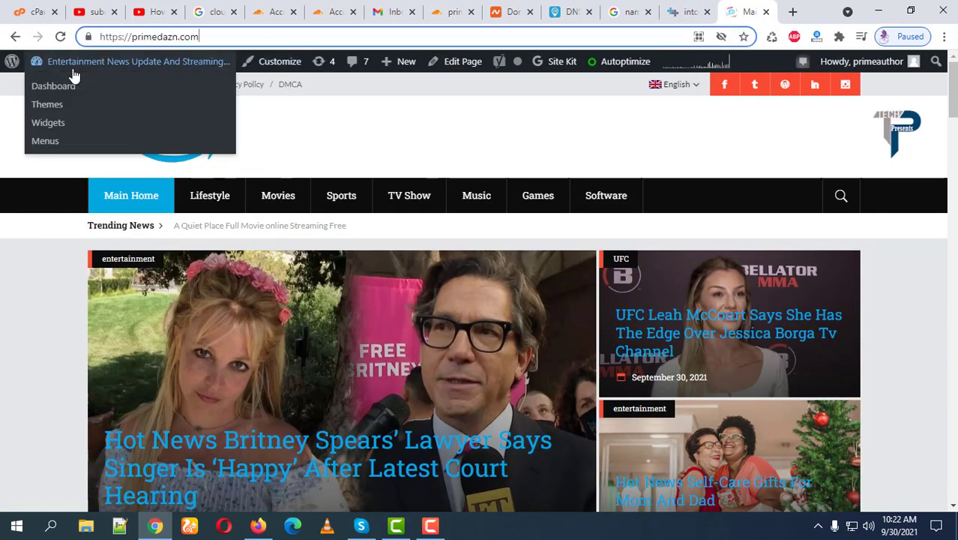
left_click(62, 88)
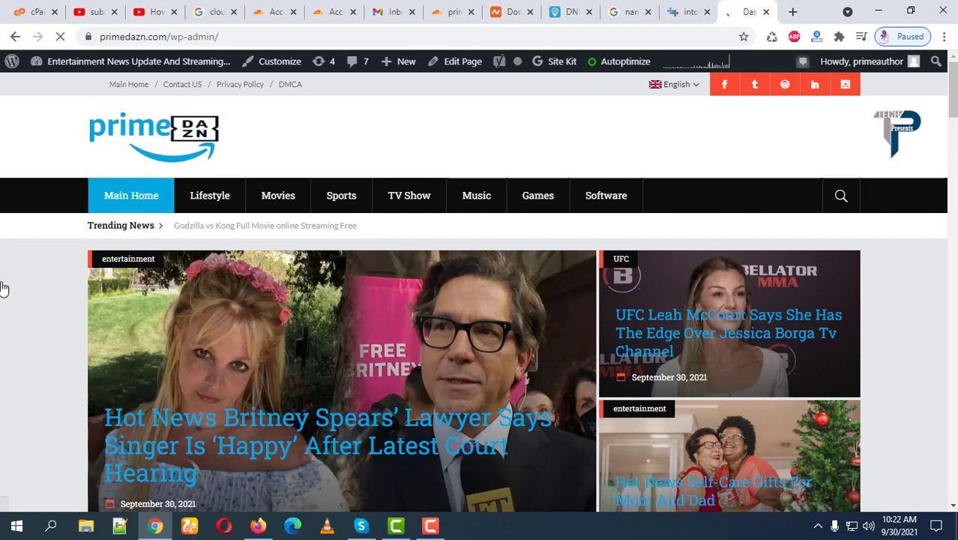
Step: Open the Add Plugins page from the WordPress dashboard
scroll(45, 270, "down", 3)
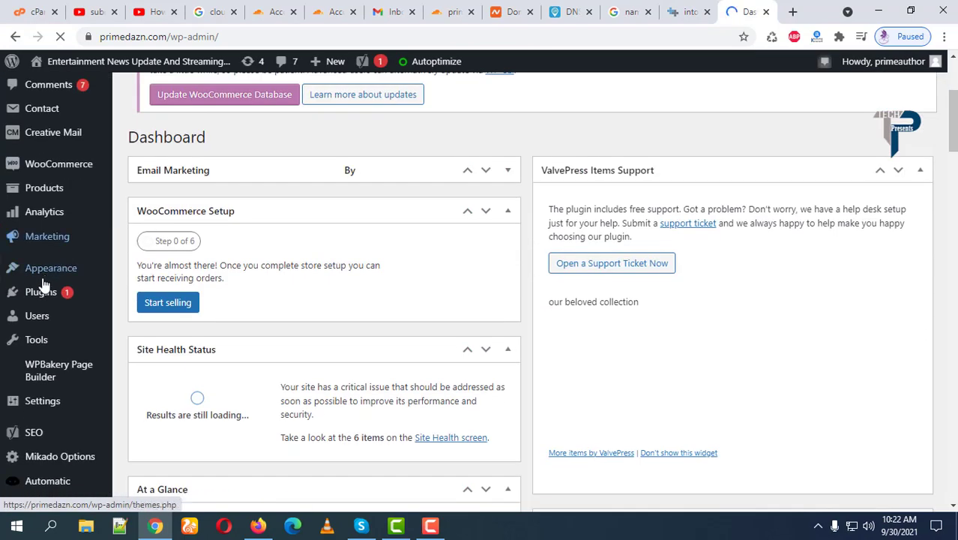
scroll(23, 291, "up", 3)
scroll(34, 287, "down", 4)
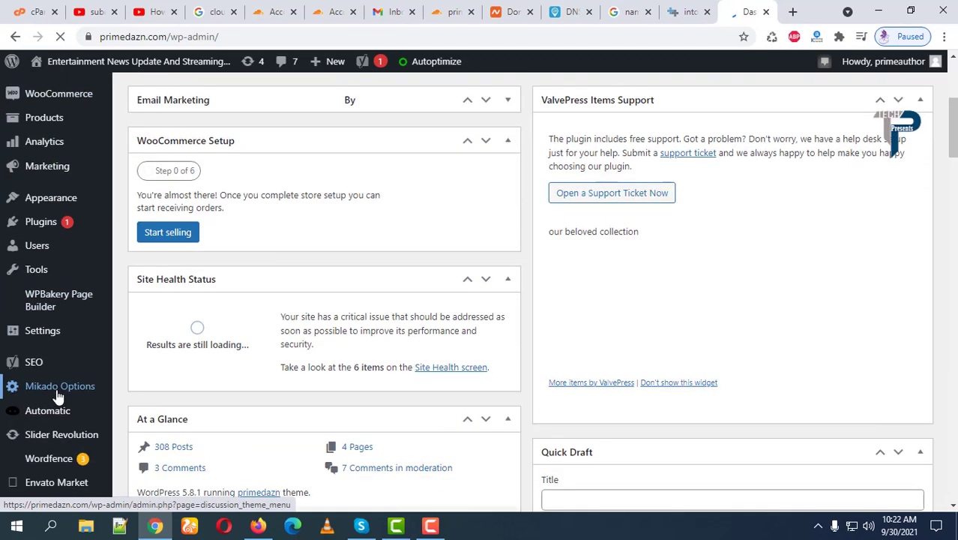
scroll(60, 383, "down", 3)
scroll(42, 248, "up", 2)
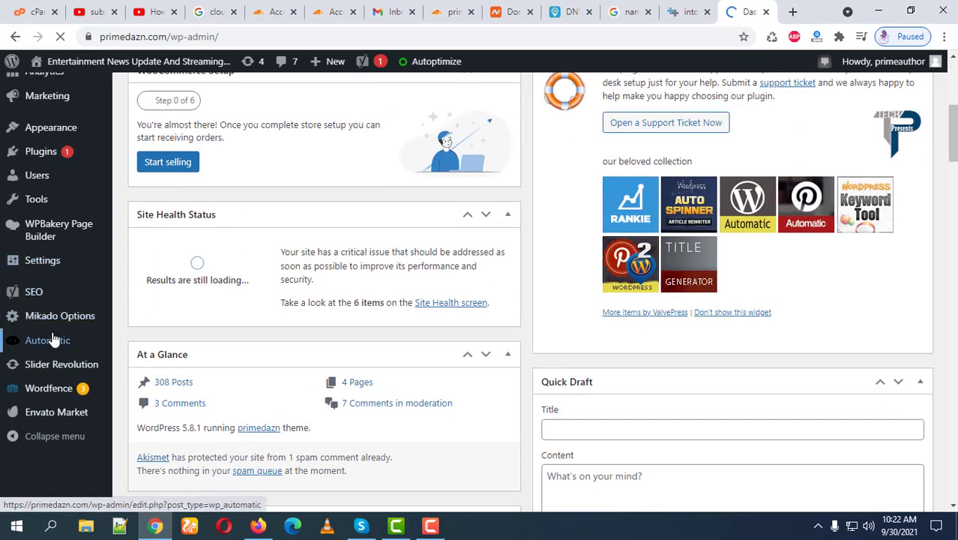
scroll(56, 326, "up", 5)
scroll(58, 300, "down", 4)
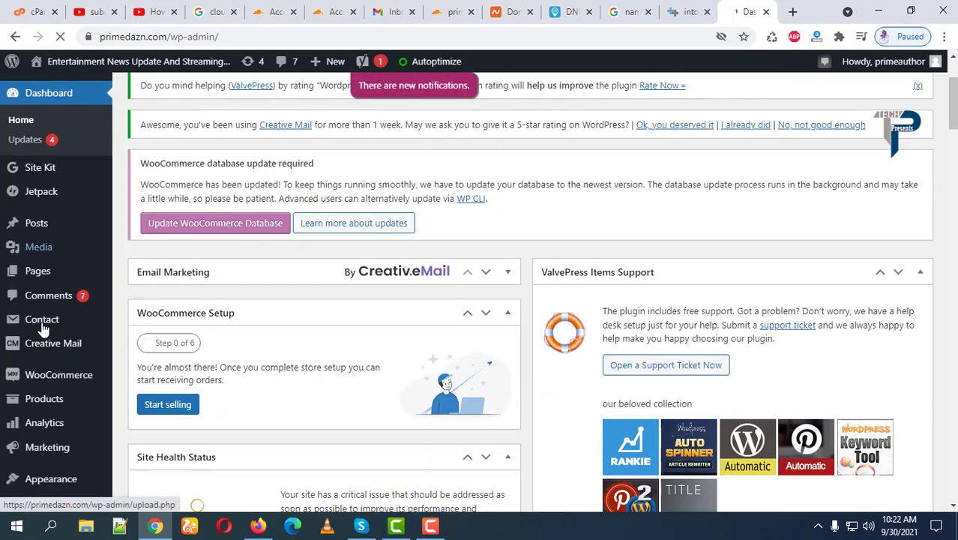
mouse_move(42, 226)
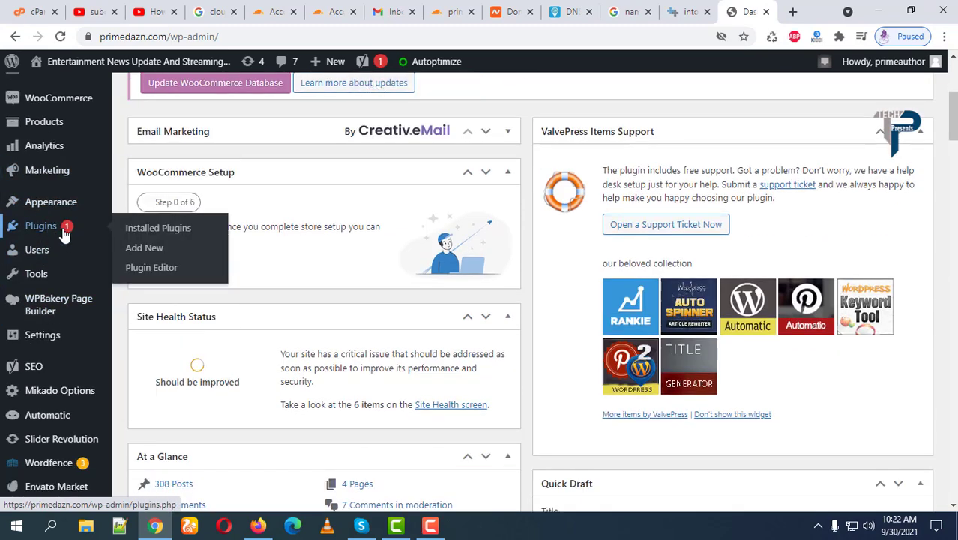
left_click(156, 250)
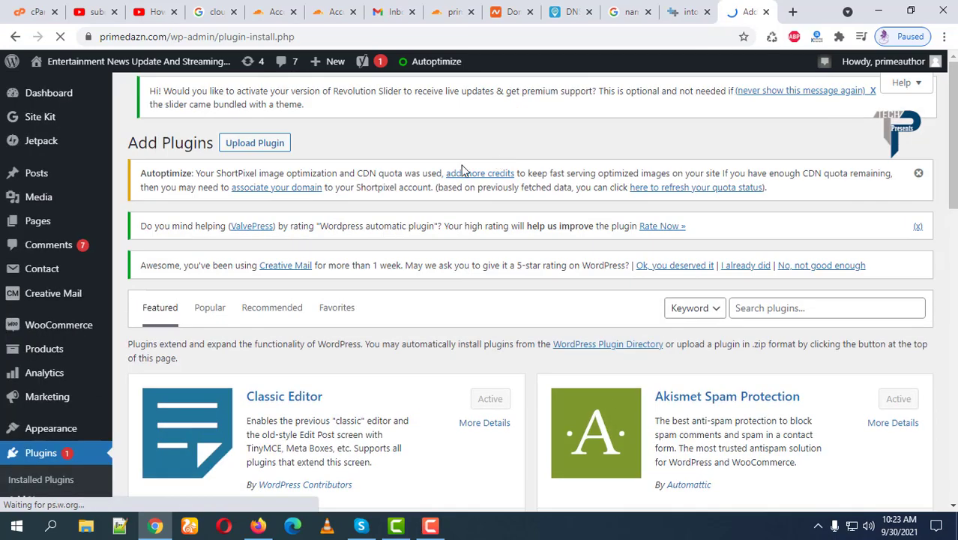
Step: Search the WordPress plugin directory for cloudflare
scroll(475, 209, "down", 3)
scroll(499, 233, "up", 1)
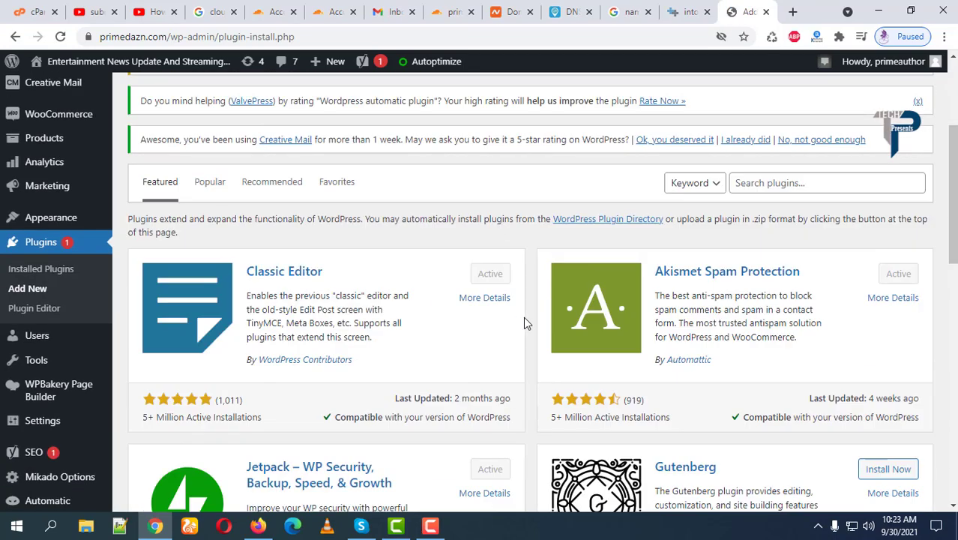
scroll(527, 323, "down", 4)
scroll(541, 332, "up", 7)
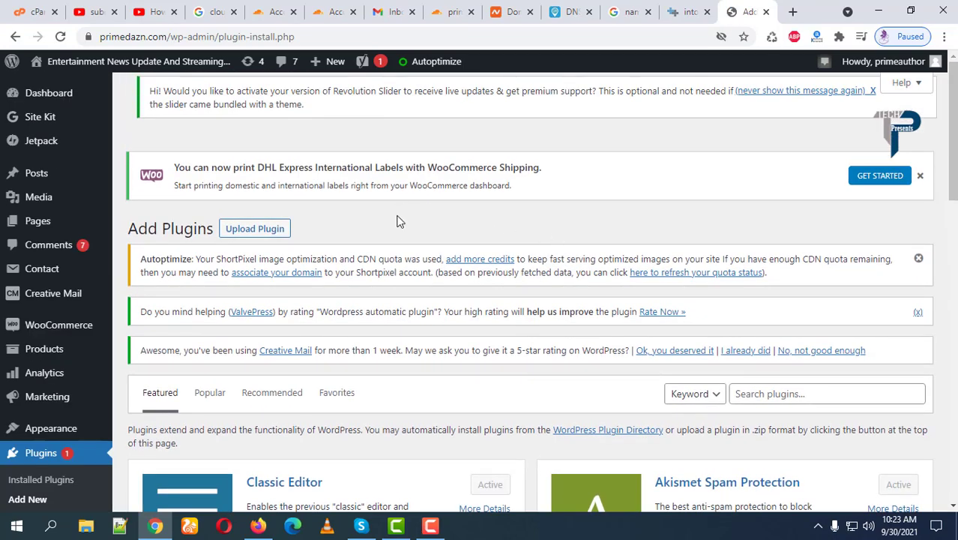
scroll(484, 333, "down", 8)
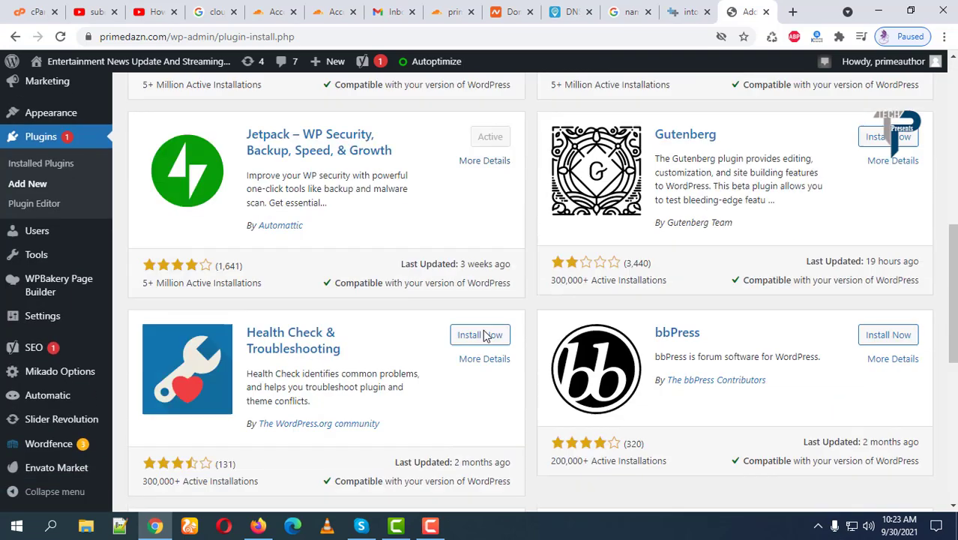
scroll(534, 310, "up", 6)
left_click(789, 184)
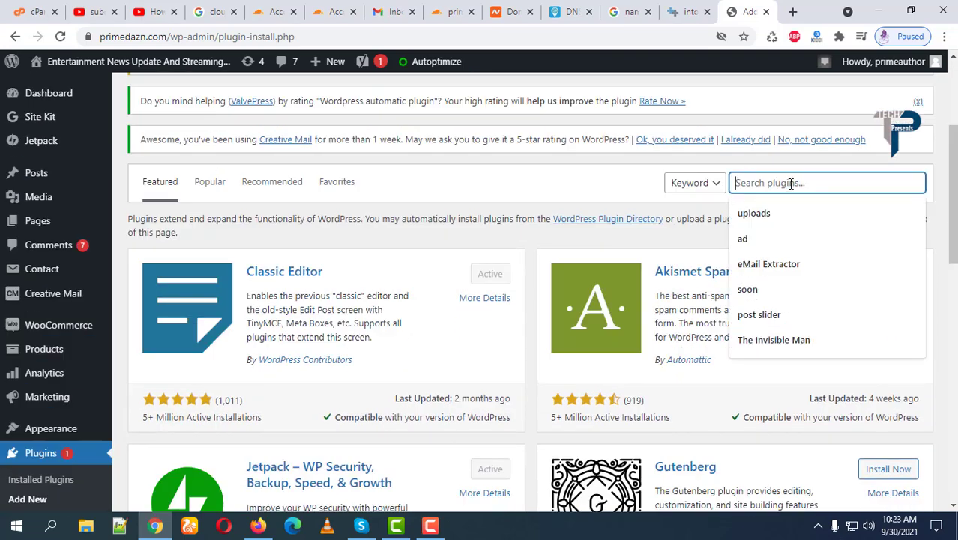
scroll(611, 292, "up", 1)
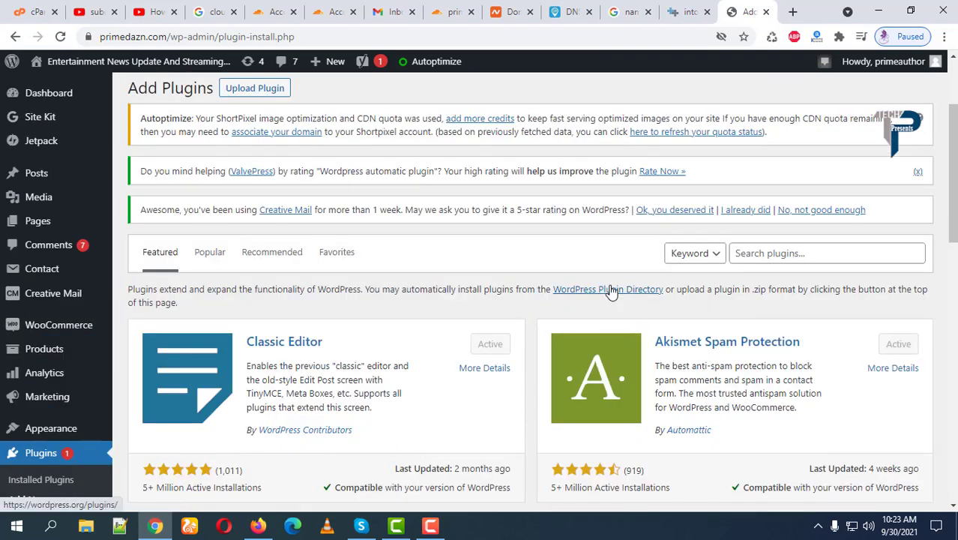
left_click(805, 253)
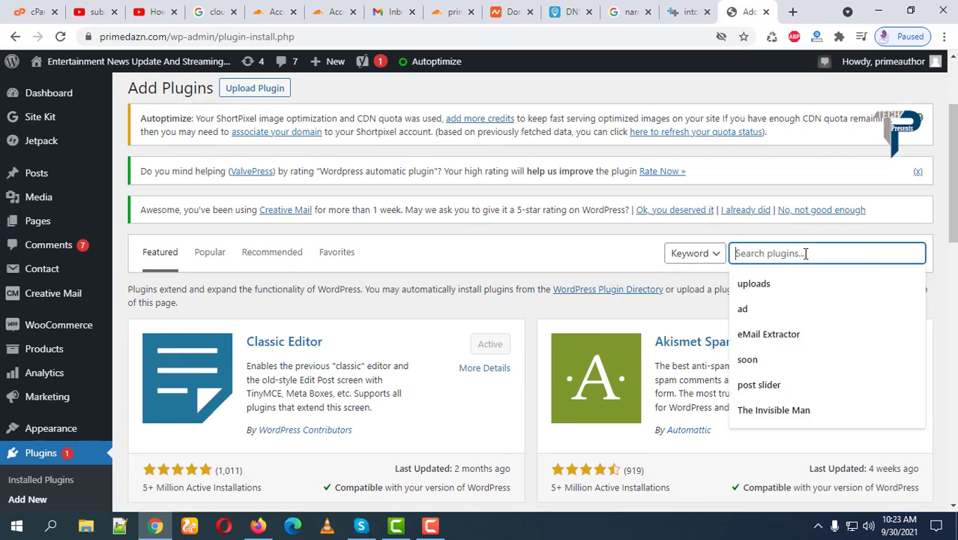
type("cloudflare")
key("Return")
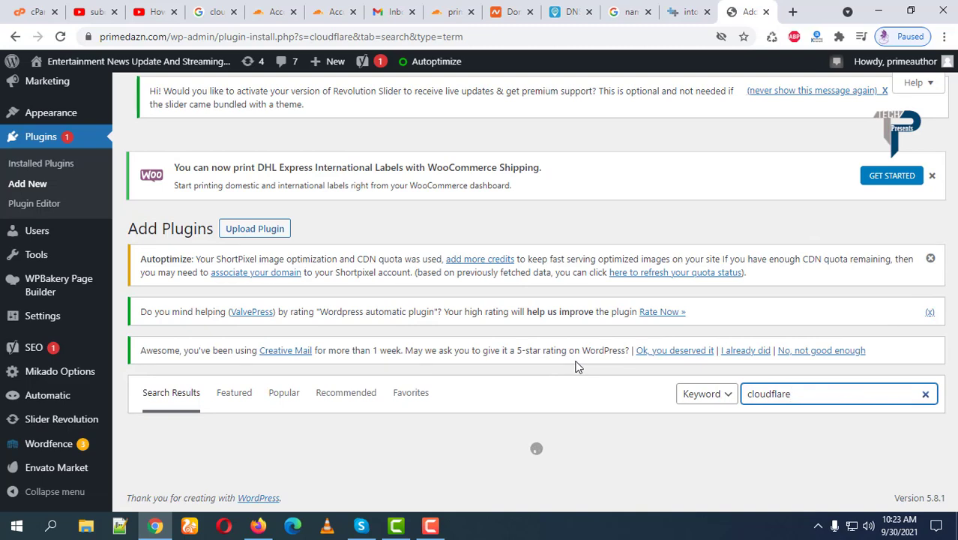
Step: Dismiss the Autoptimize quota notice, and install and activate the WP Cloudflare Super Page Cache plugin
left_click(930, 258)
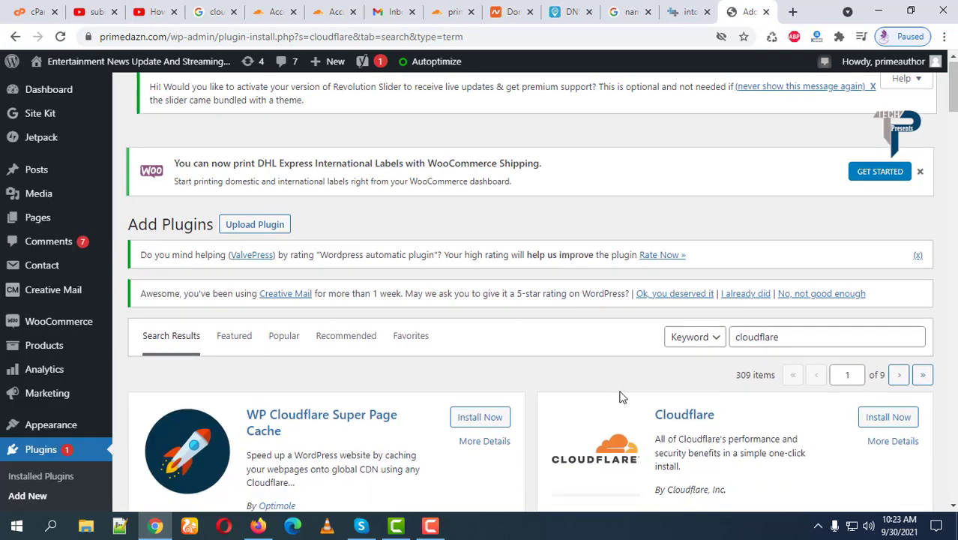
scroll(622, 390, "down", 3)
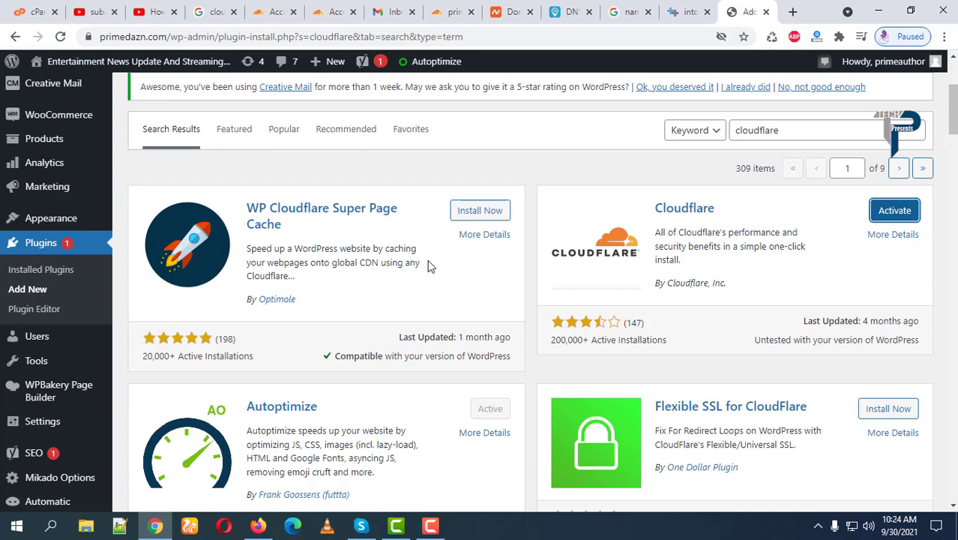
left_click(471, 211)
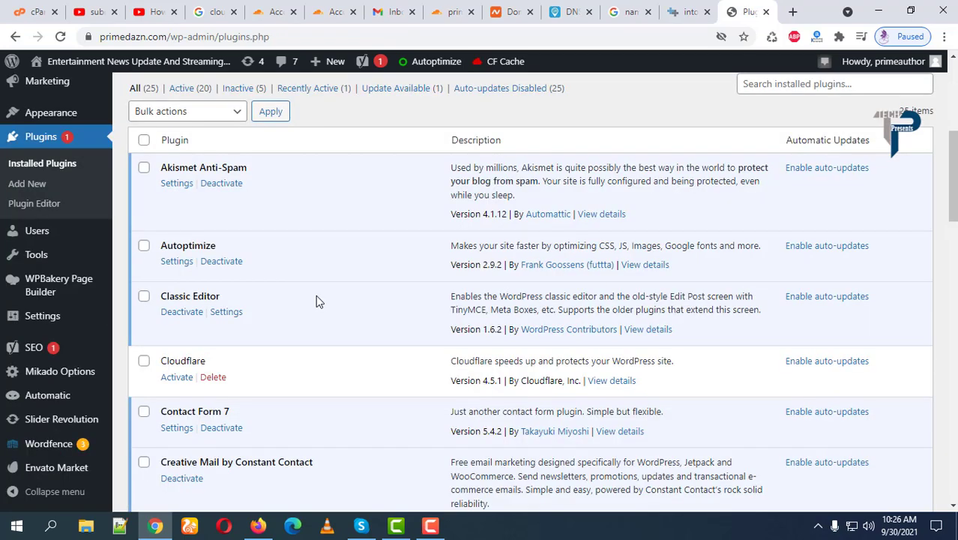
Step: Find WP Cloudflare Super Page Cache among the installed plugins and open its settings
scroll(316, 295, "down", 12)
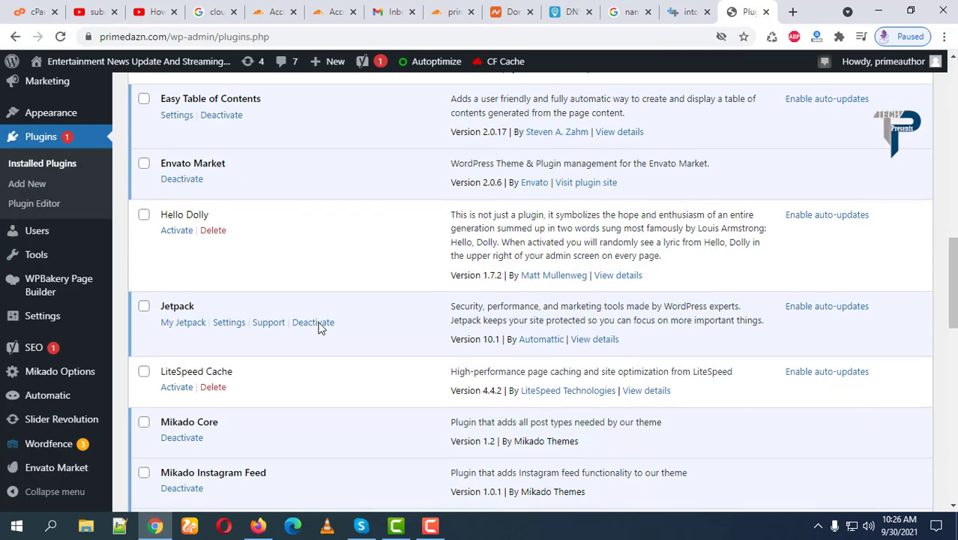
scroll(318, 326, "down", 7)
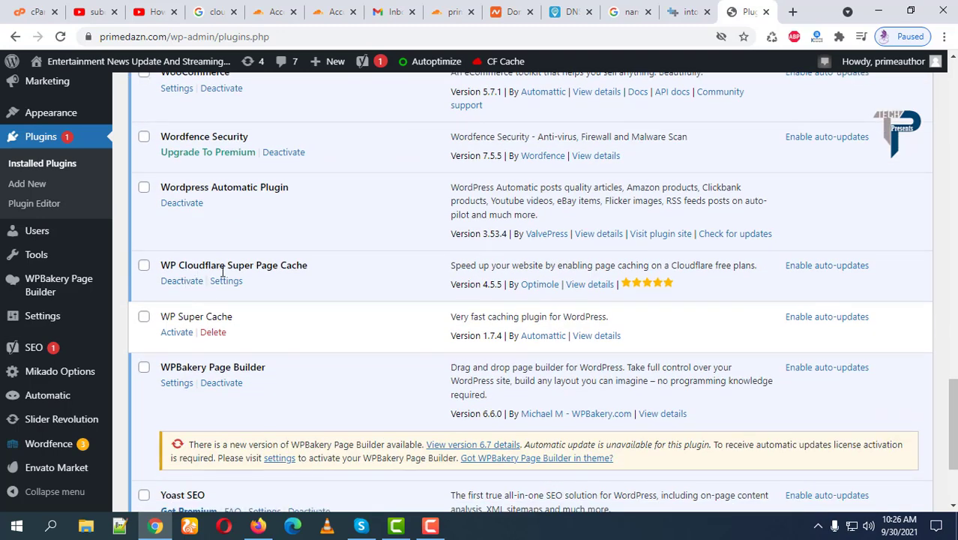
left_click(226, 282)
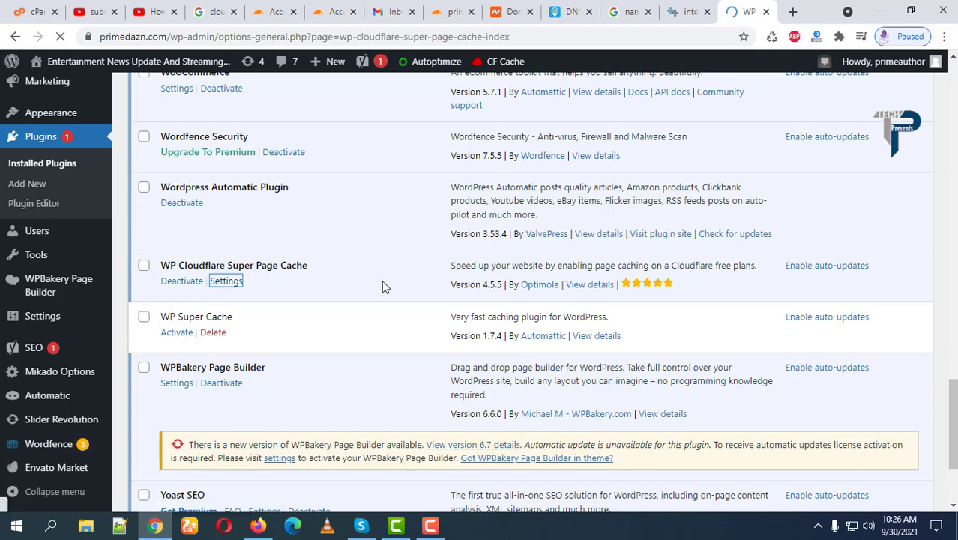
Step: Look through the plugin's Cloudflare general settings and the available authentication modes, keeping API Key selected
scroll(413, 318, "down", 4)
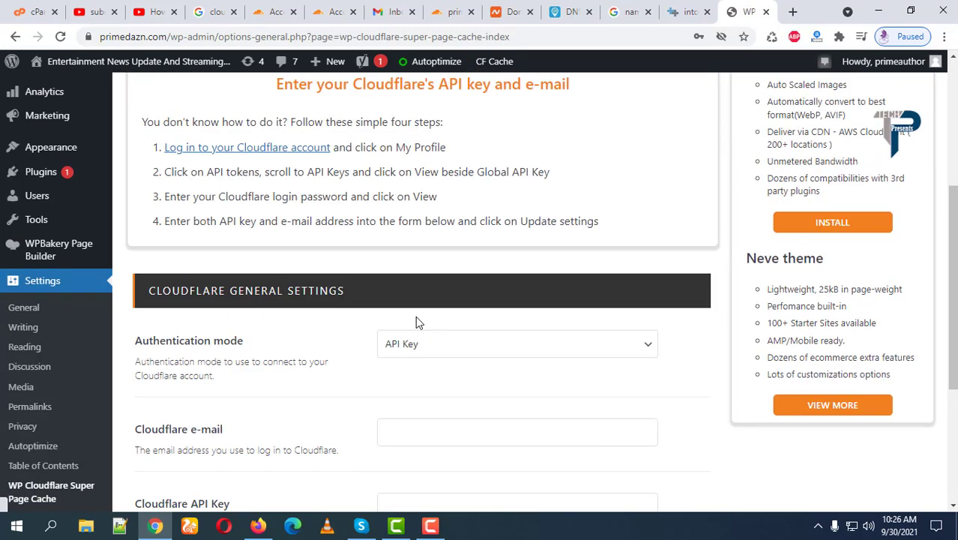
scroll(472, 300, "down", 1)
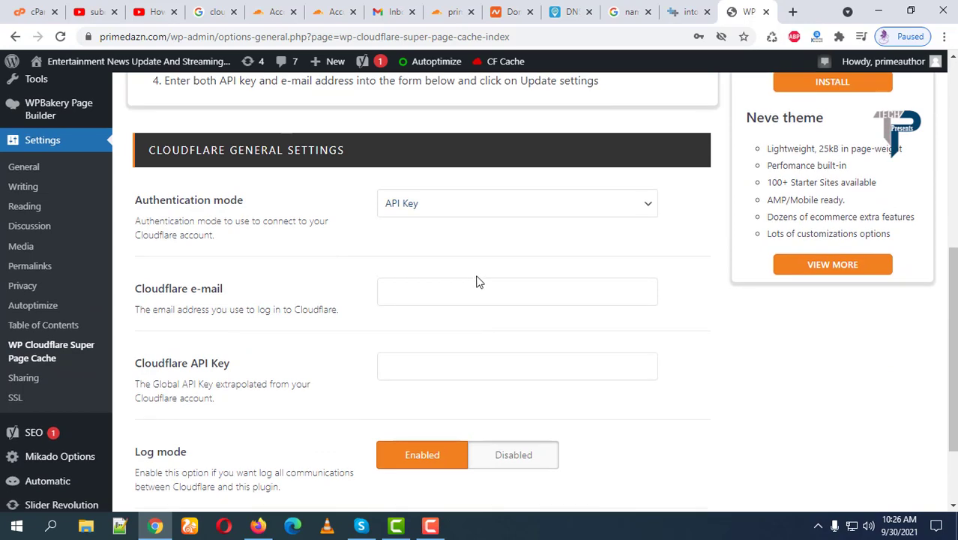
scroll(390, 270, "down", 1)
scroll(360, 278, "up", 3)
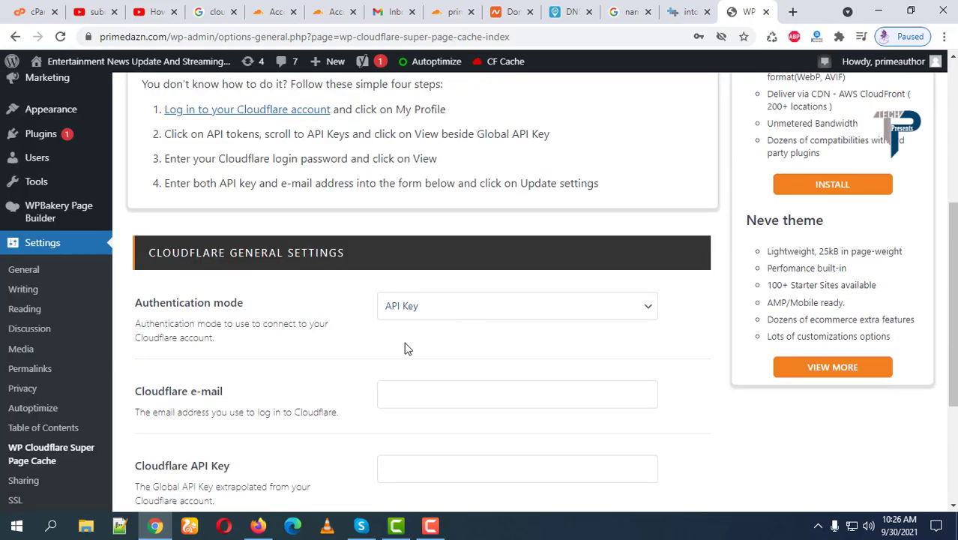
scroll(371, 325, "down", 1)
left_click(529, 246)
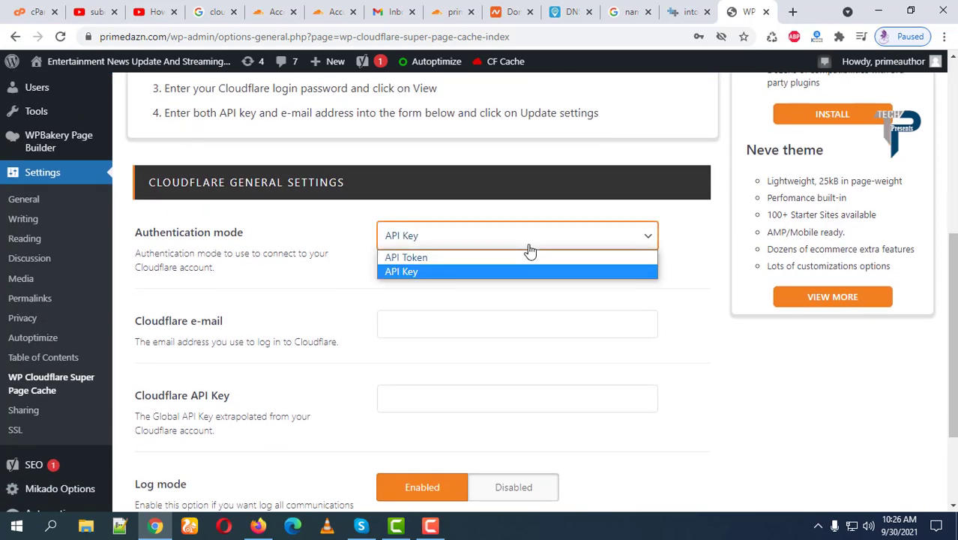
left_click(362, 311)
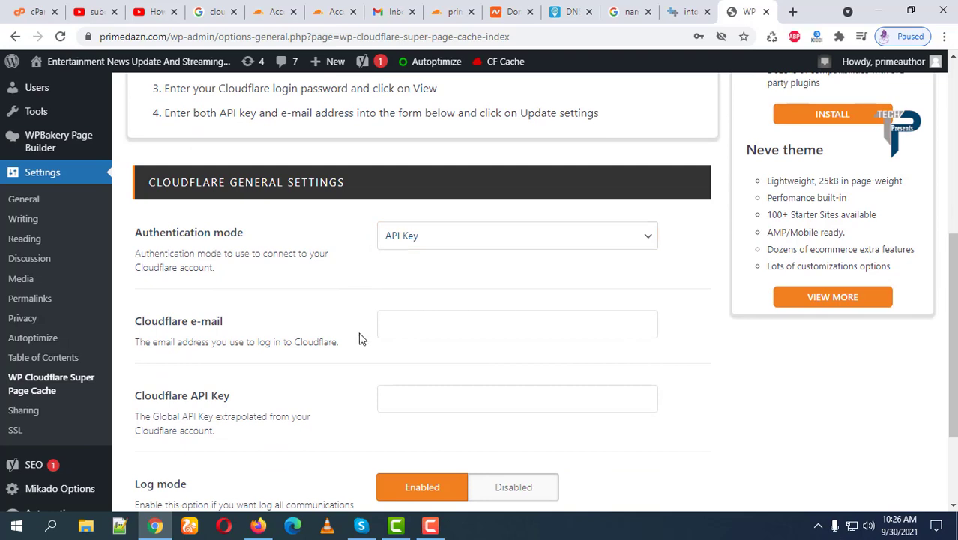
Step: Switch to Gmail and copy the e-mail address of the signed-in account used for Cloudflare
left_click(434, 330)
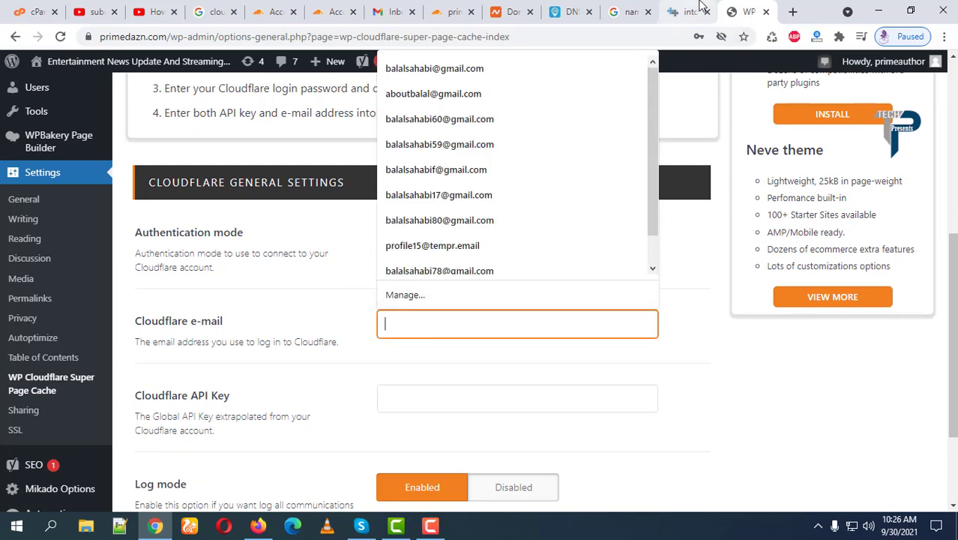
left_click(630, 12)
left_click(407, 10)
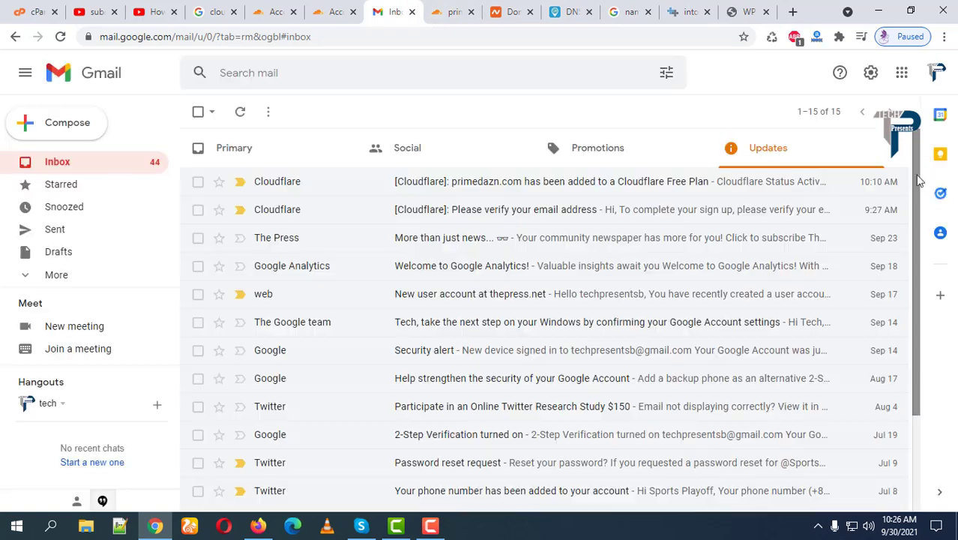
left_click(935, 73)
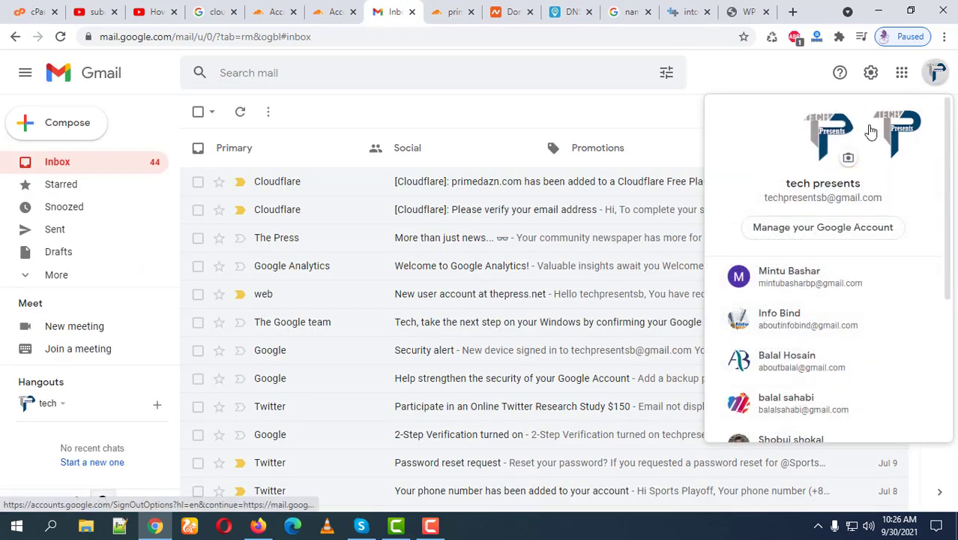
triple_click(830, 198)
right_click(831, 198)
left_click(823, 211)
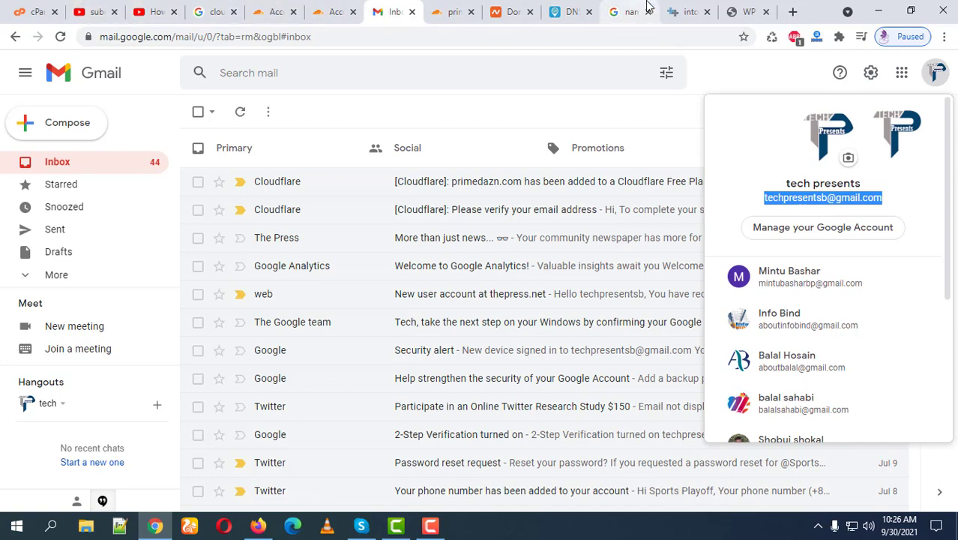
Step: Return to the WP Cloudflare Super Page Cache settings and paste the account's e-mail address as the Cloudflare e-mail
left_click(738, 11)
left_click(386, 335)
key("ctrl+v")
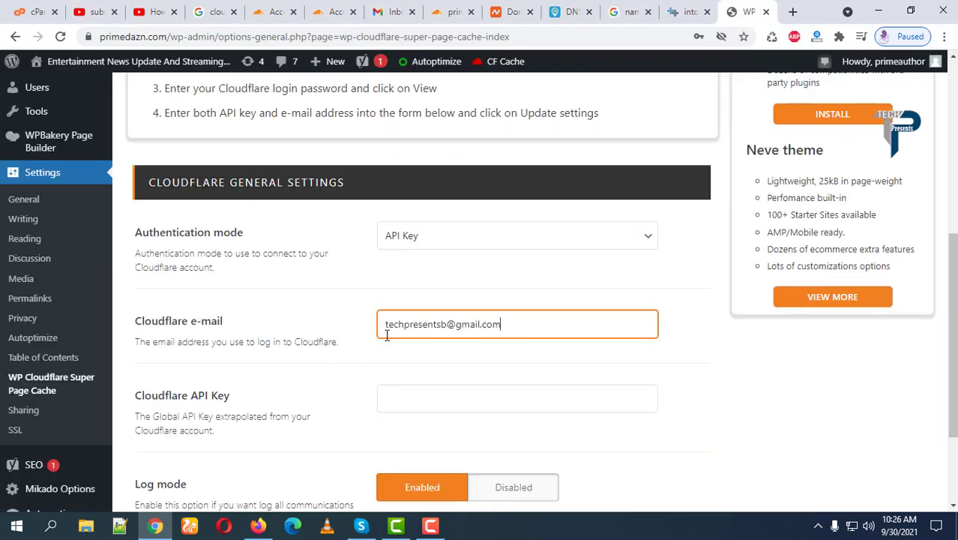
left_click(704, 327)
Step: Switch to primedazn.com's Cloudflare overview and open the profile's API tokens page to find the API Keys section
scroll(370, 280, "down", 2)
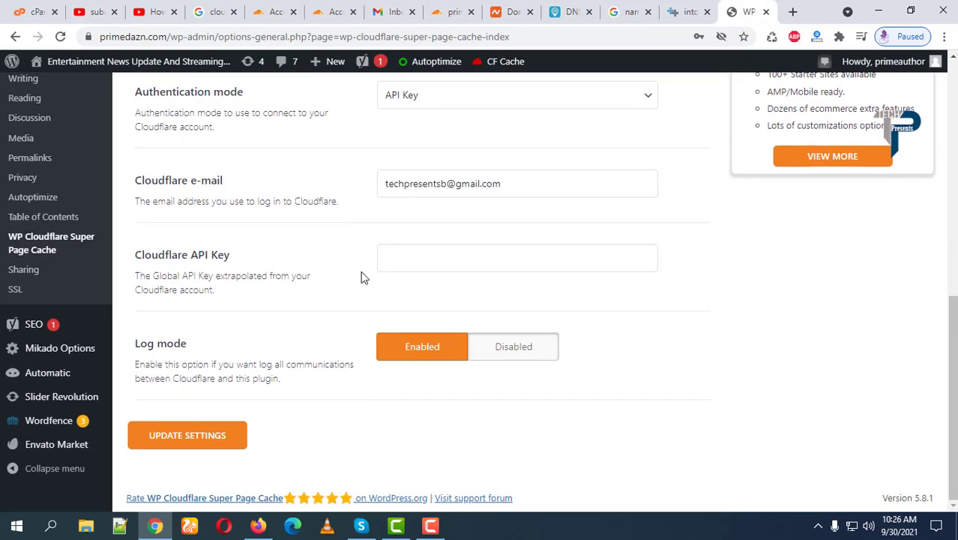
left_click(427, 256)
left_click(756, 300)
left_click(453, 12)
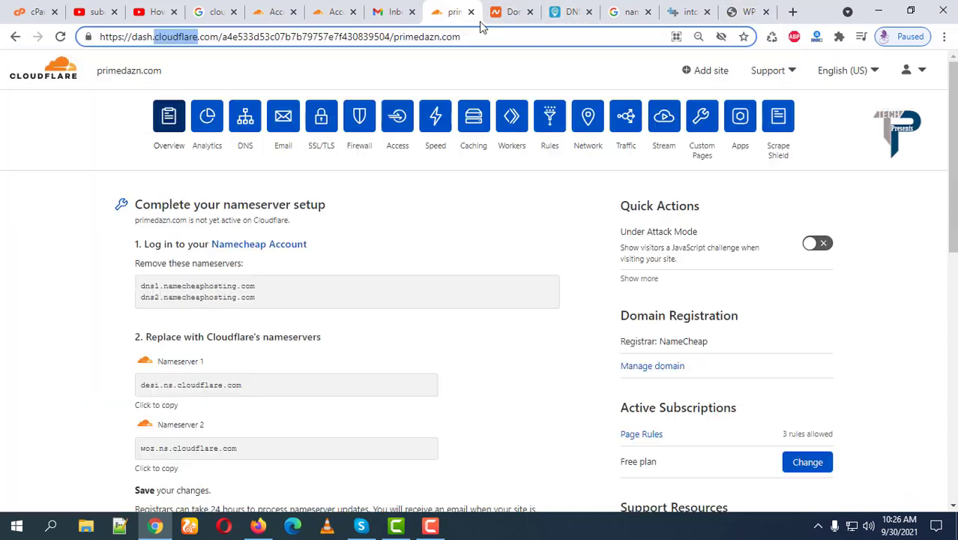
scroll(545, 378, "down", 3)
scroll(593, 416, "down", 3)
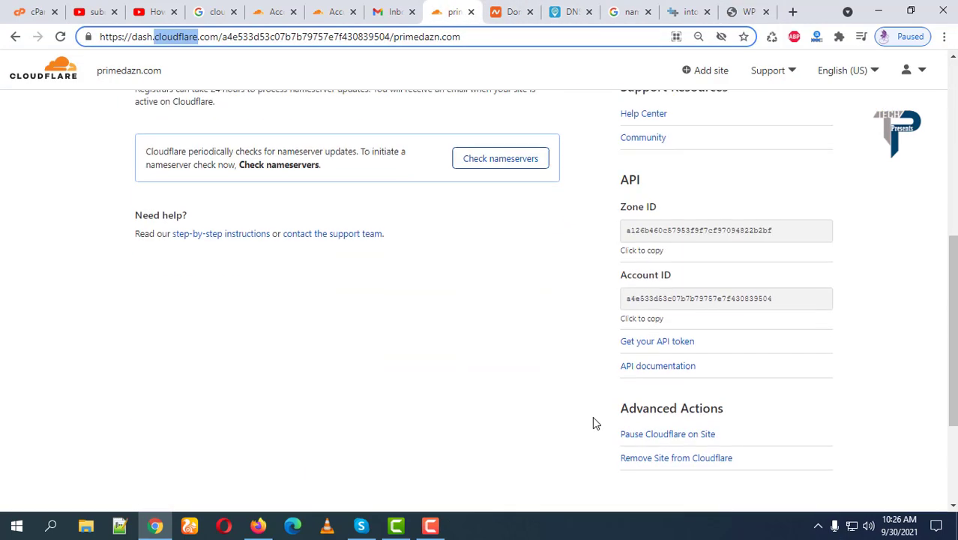
left_click(659, 342)
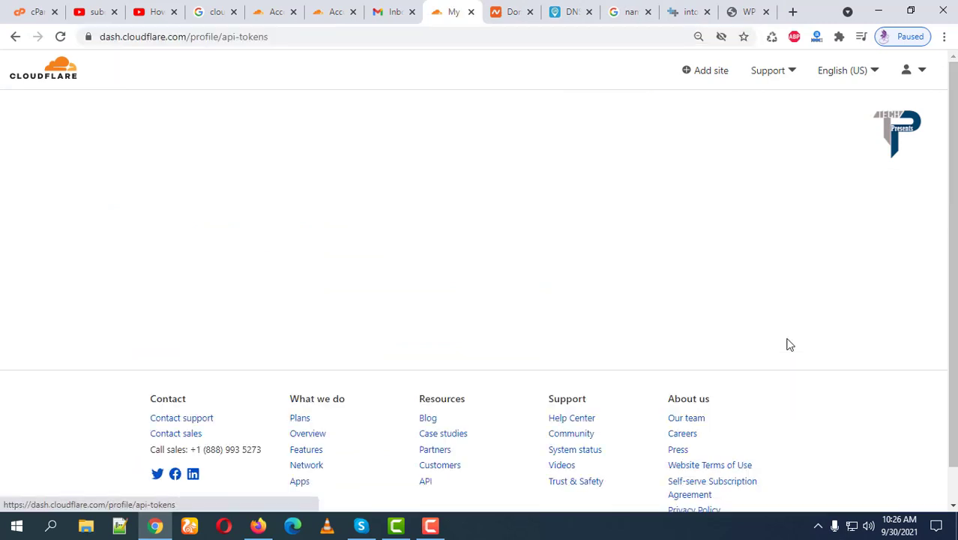
scroll(316, 351, "down", 1)
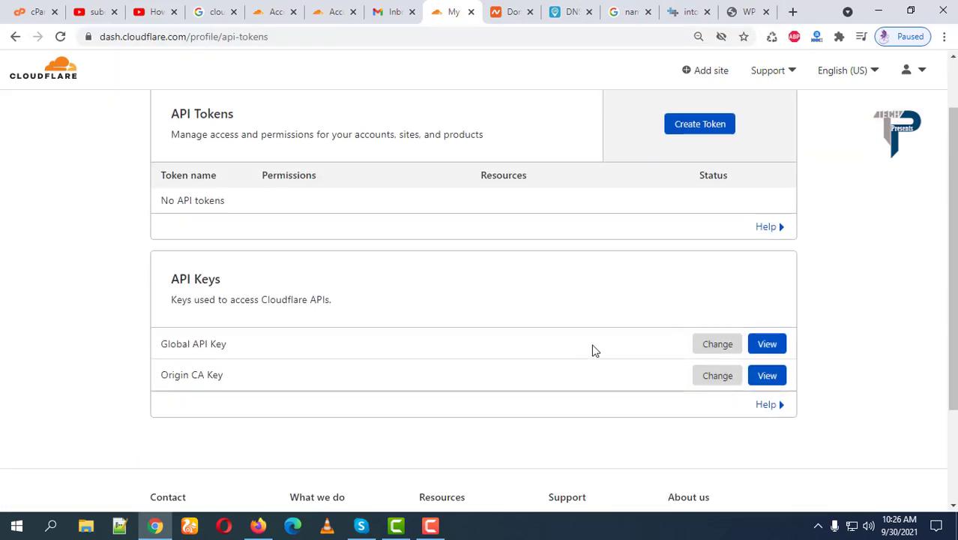
Step: Request to view the Global API Key and enter the Cloudflare account password
left_click(766, 347)
left_click(466, 294)
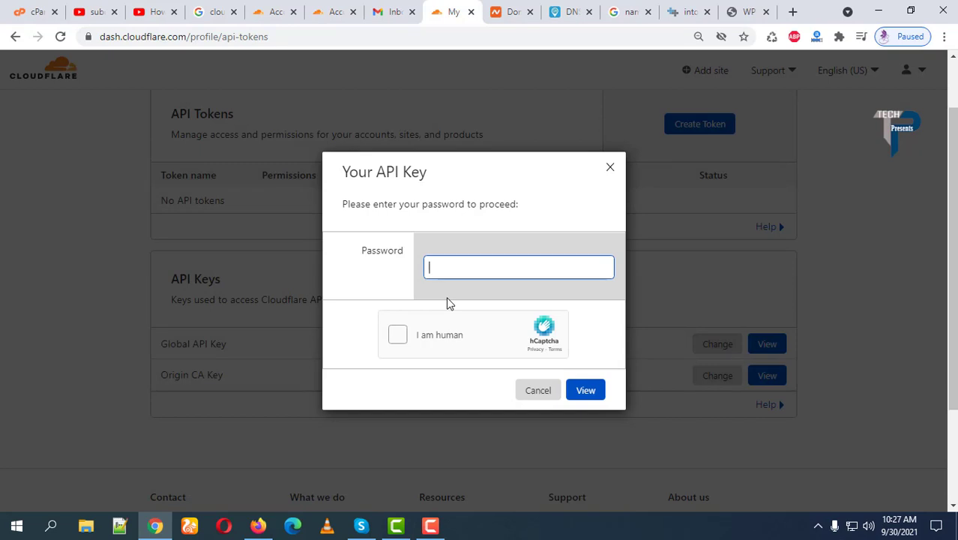
type("•")
Step: Complete the hCaptcha check by choosing every truck image in both rounds, and reveal the Global API Key
left_click(398, 335)
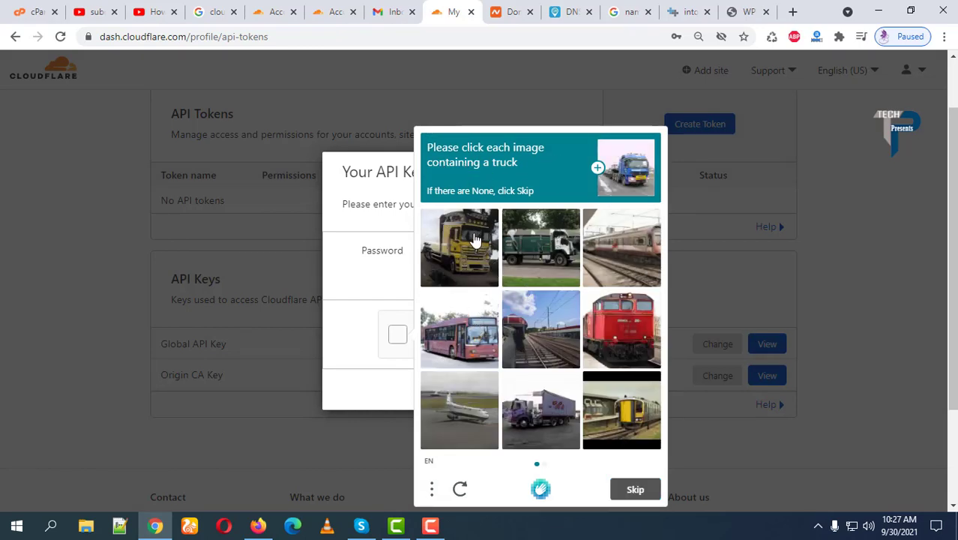
left_click(465, 253)
left_click(543, 255)
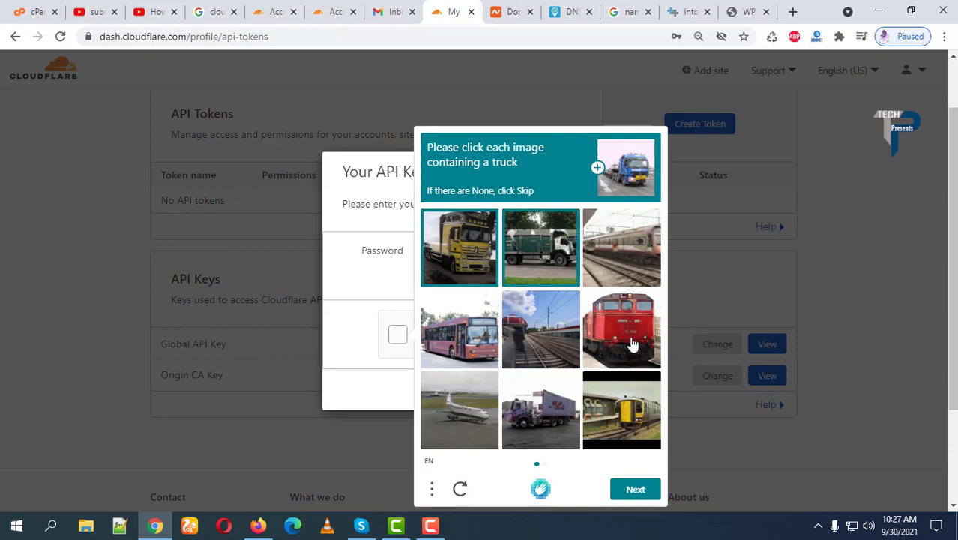
left_click(548, 425)
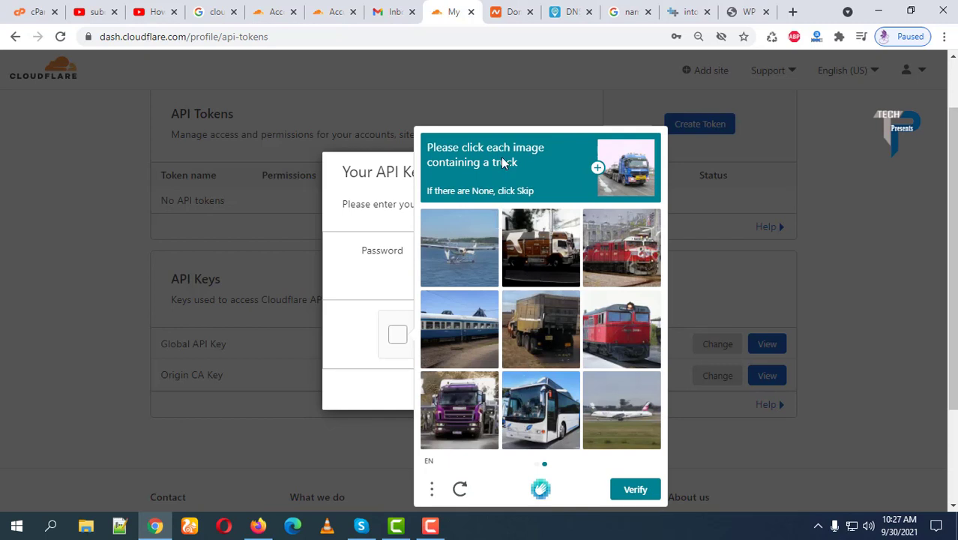
left_click(472, 414)
left_click(545, 333)
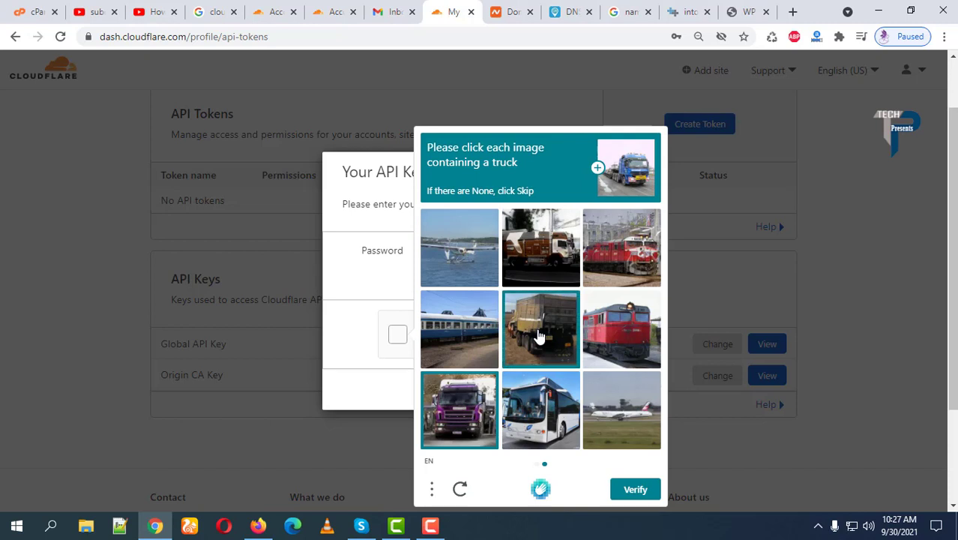
left_click(552, 260)
left_click(636, 491)
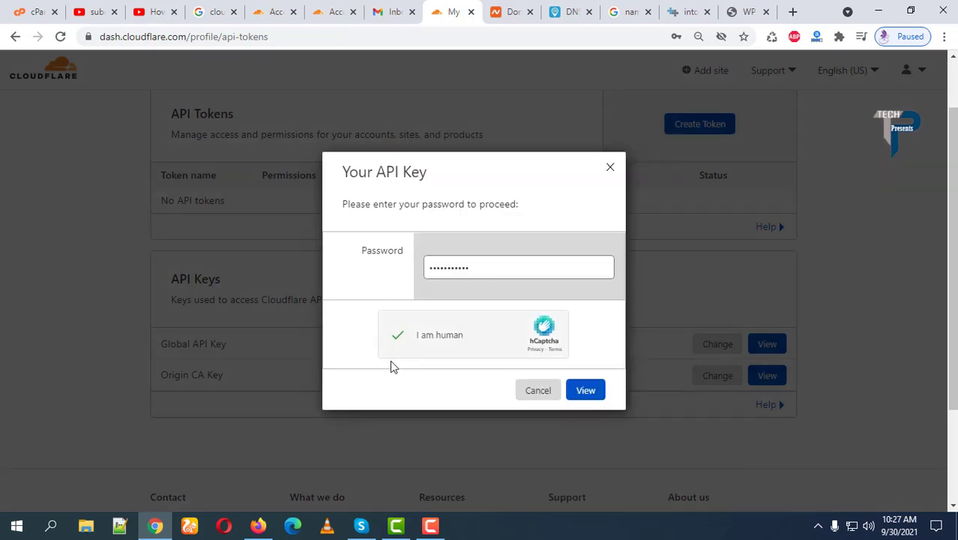
left_click(588, 390)
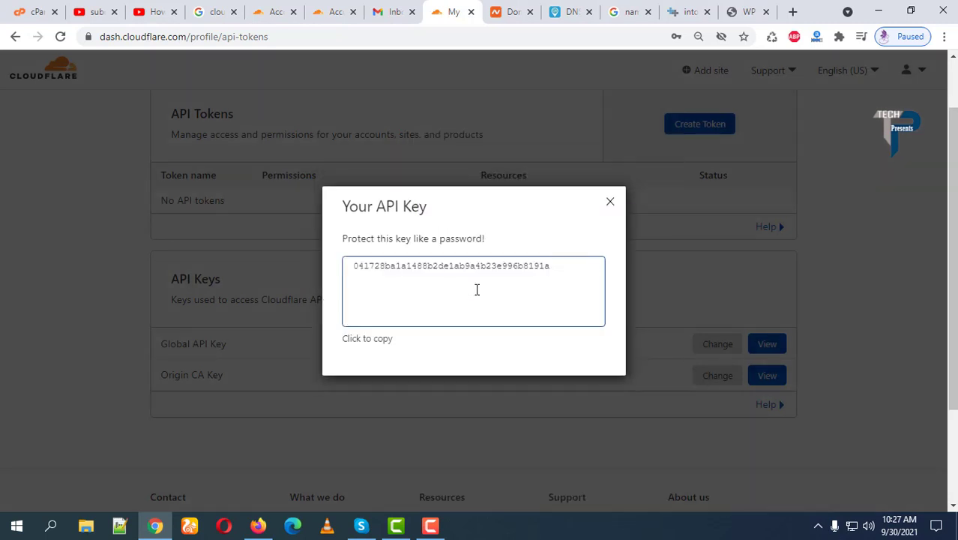
Step: Copy the Global API Key into the WordPress plugin's Cloudflare API Key field and update the settings with Log mode enabled
left_click(458, 276)
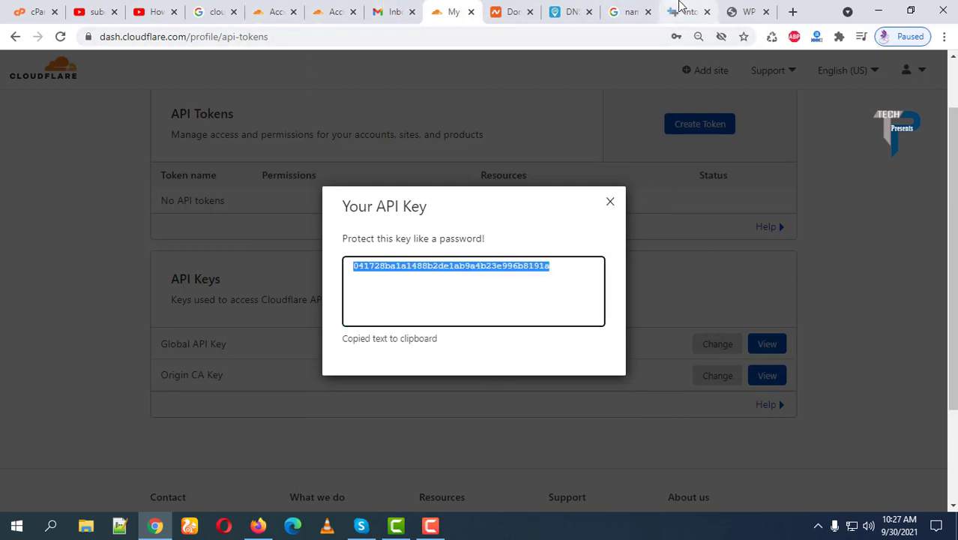
left_click(745, 10)
left_click(424, 257)
key("ctrl+v")
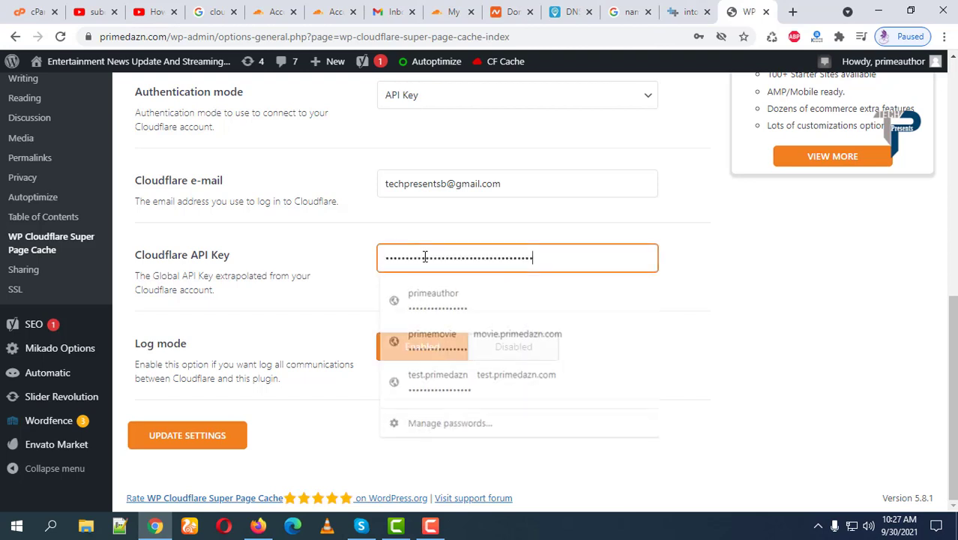
left_click(419, 359)
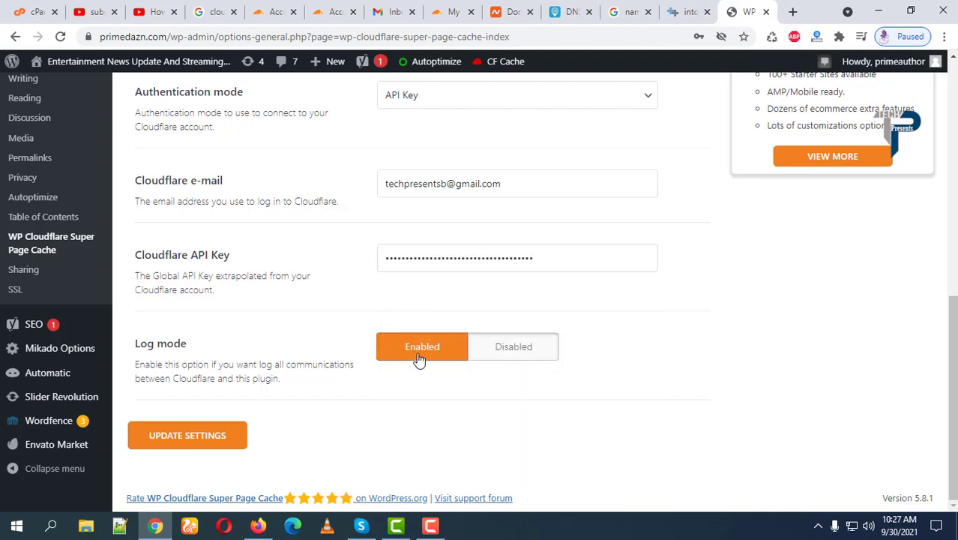
left_click(211, 444)
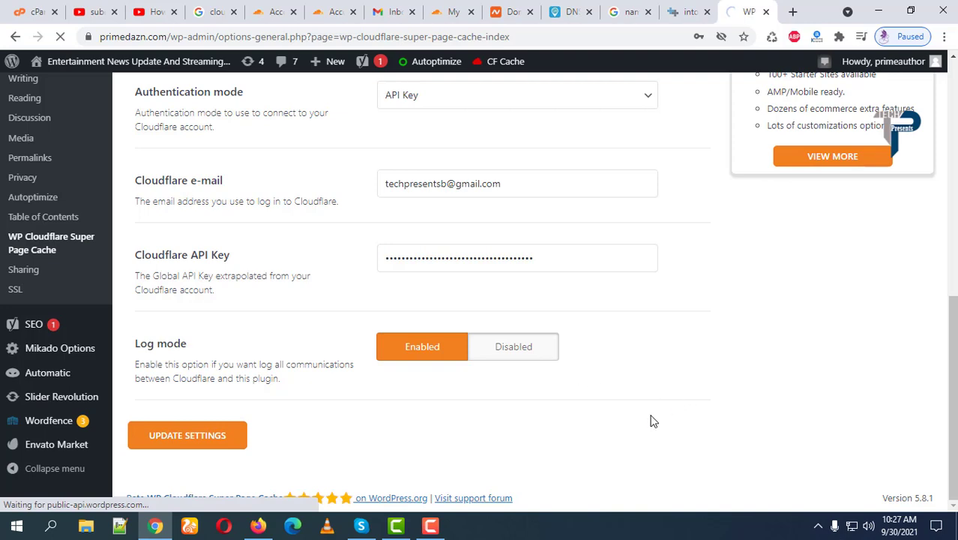
Step: Choose primedazn.com as the Cloudflare Domain Name in the plugin and update the settings
scroll(464, 439, "down", 4)
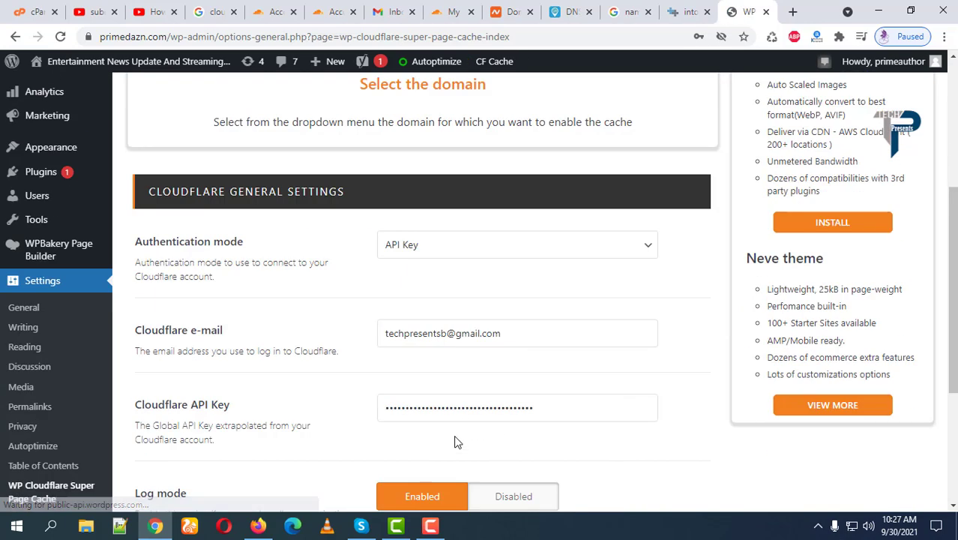
scroll(411, 320, "up", 3)
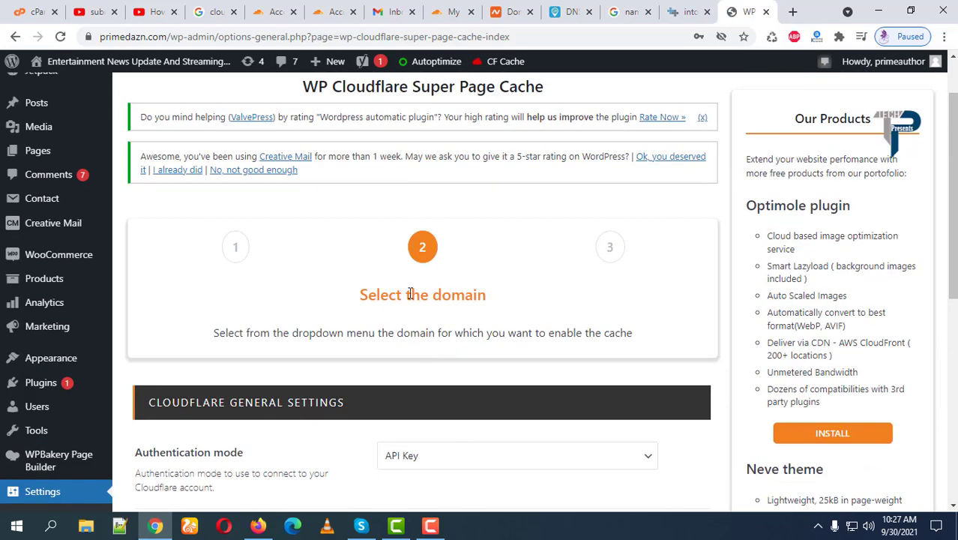
scroll(397, 349, "up", 1)
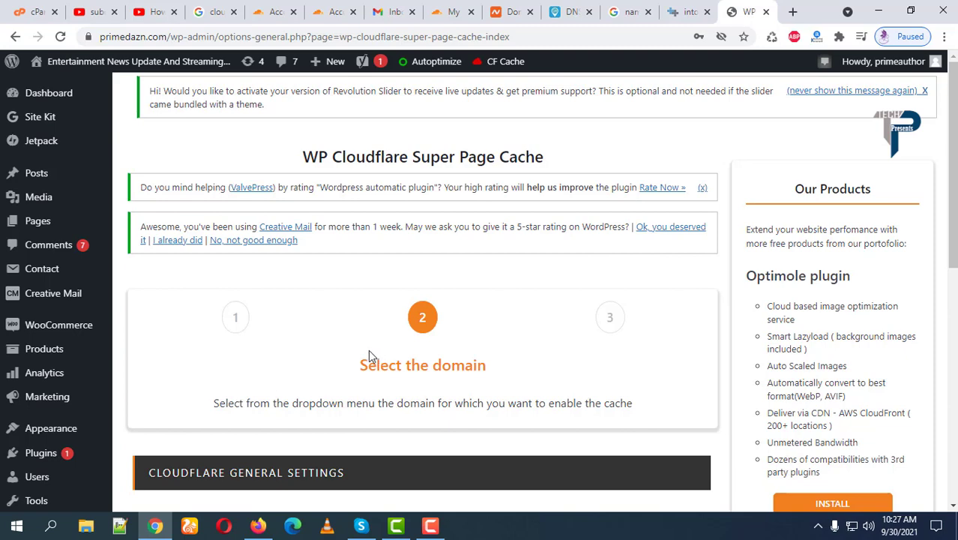
scroll(315, 384, "down", 3)
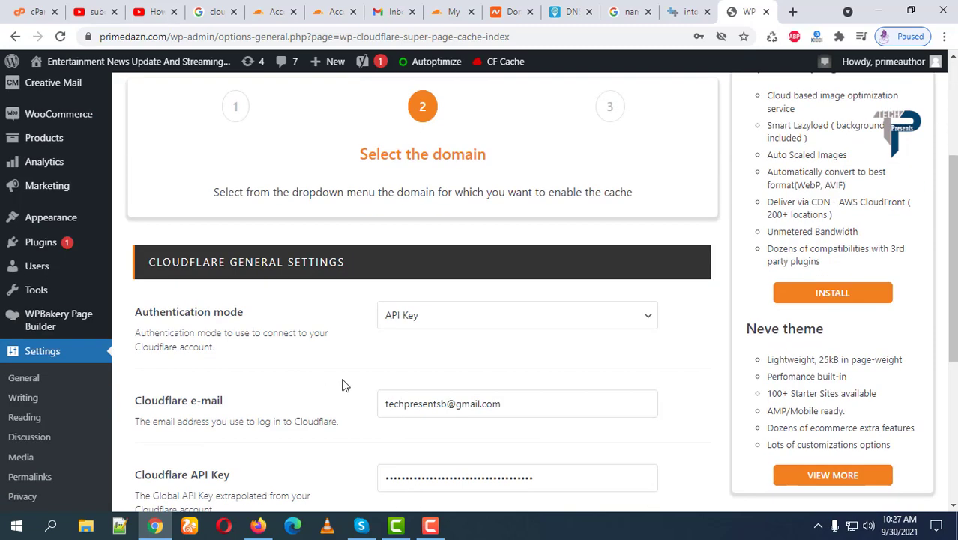
scroll(353, 386, "down", 3)
scroll(375, 385, "down", 1)
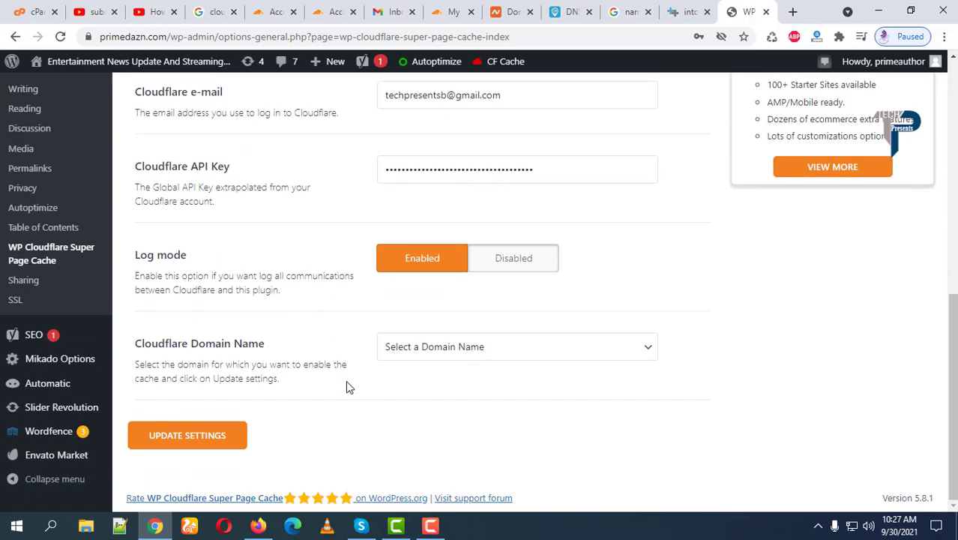
left_click(475, 355)
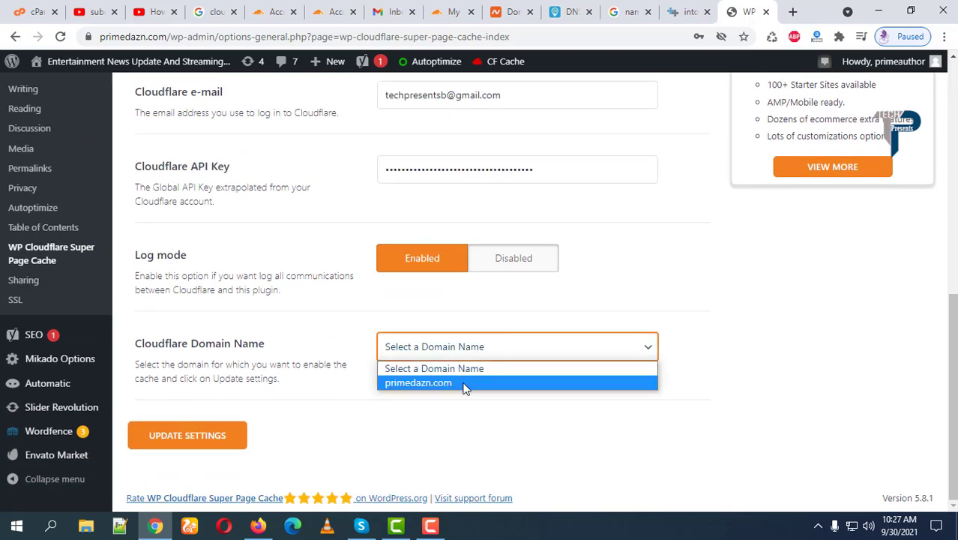
left_click(464, 384)
left_click(201, 439)
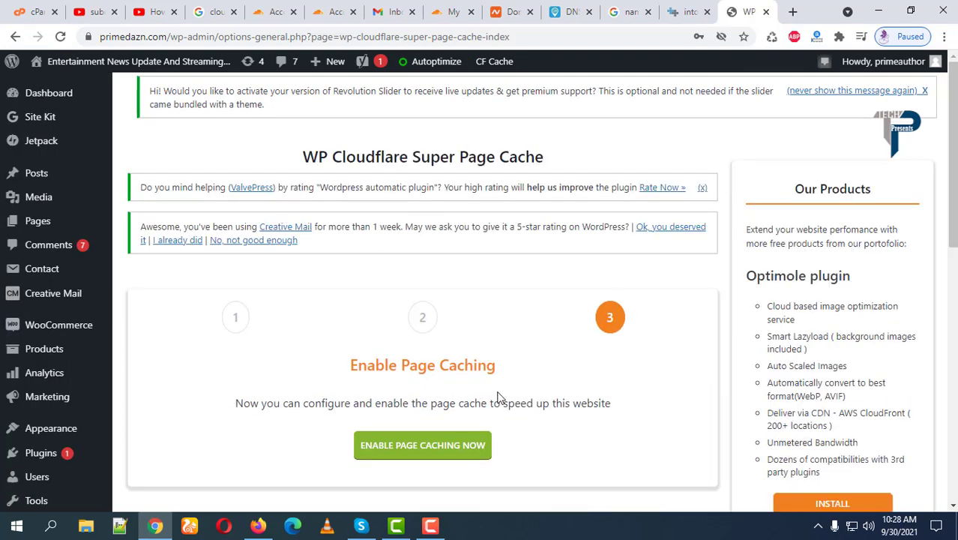
Step: Enable page caching for the website in WP Cloudflare Super Page Cache and acknowledge the confirmation
scroll(505, 397, "down", 1)
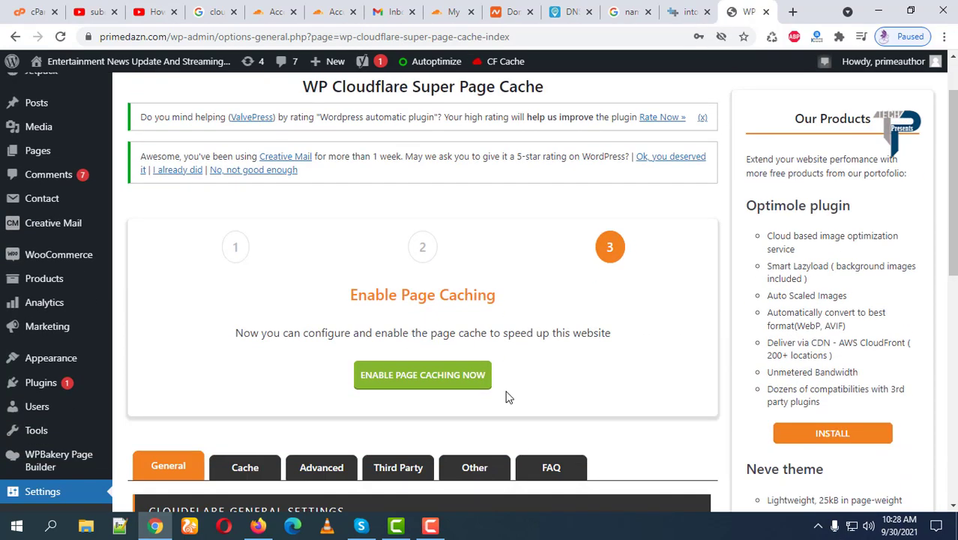
left_click(418, 381)
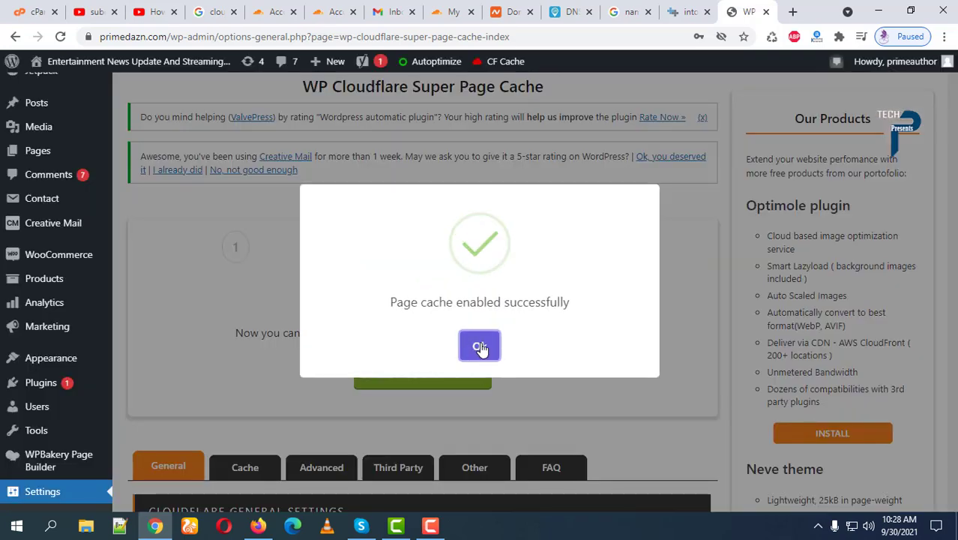
left_click(480, 349)
scroll(547, 442, "down", 5)
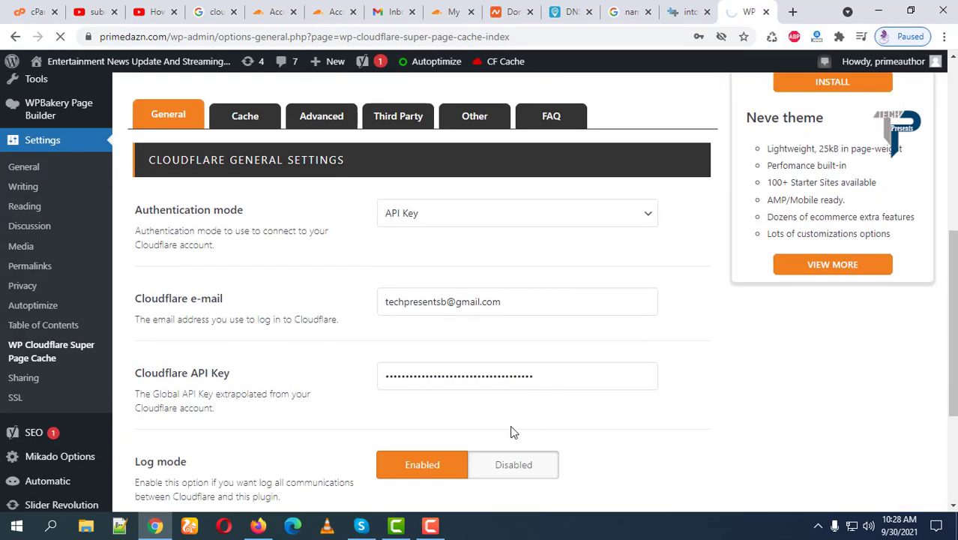
scroll(584, 429, "down", 3)
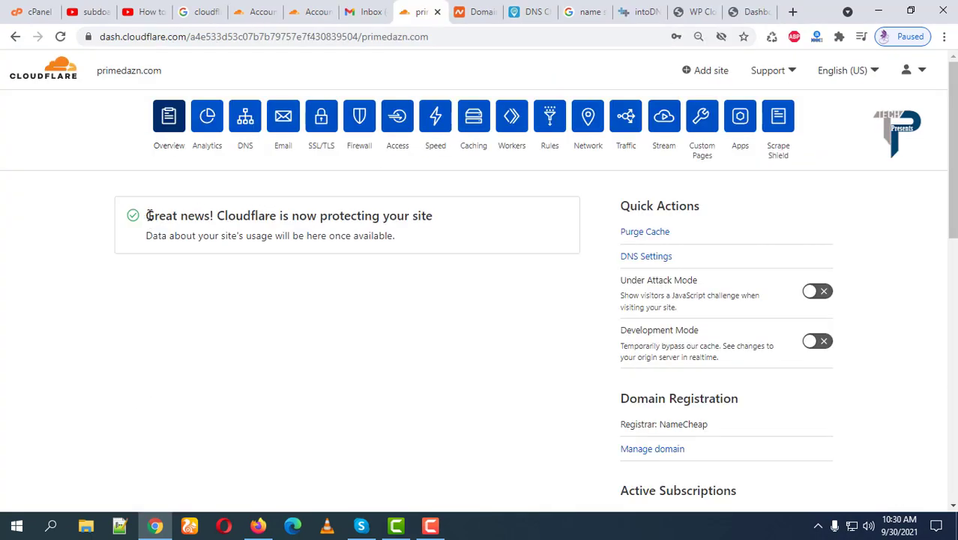
Step: Check primedazn.com's protection status on the Cloudflare overview and look through its registration, subscription and API details
left_click_drag(148, 215, 459, 224)
left_click(213, 220)
triple_click(303, 239)
left_click(446, 243)
scroll(285, 341, "down", 4)
scroll(285, 342, "up", 4)
scroll(285, 341, "down", 9)
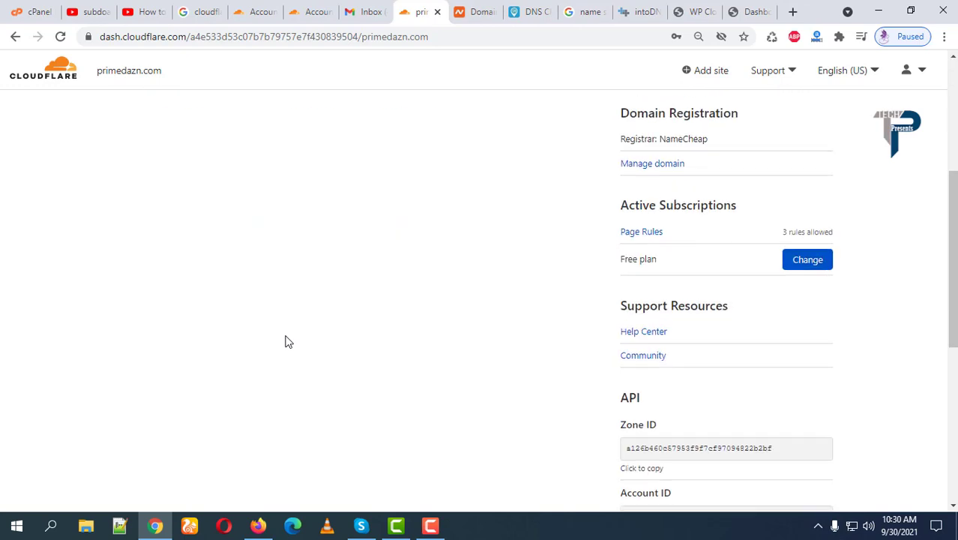